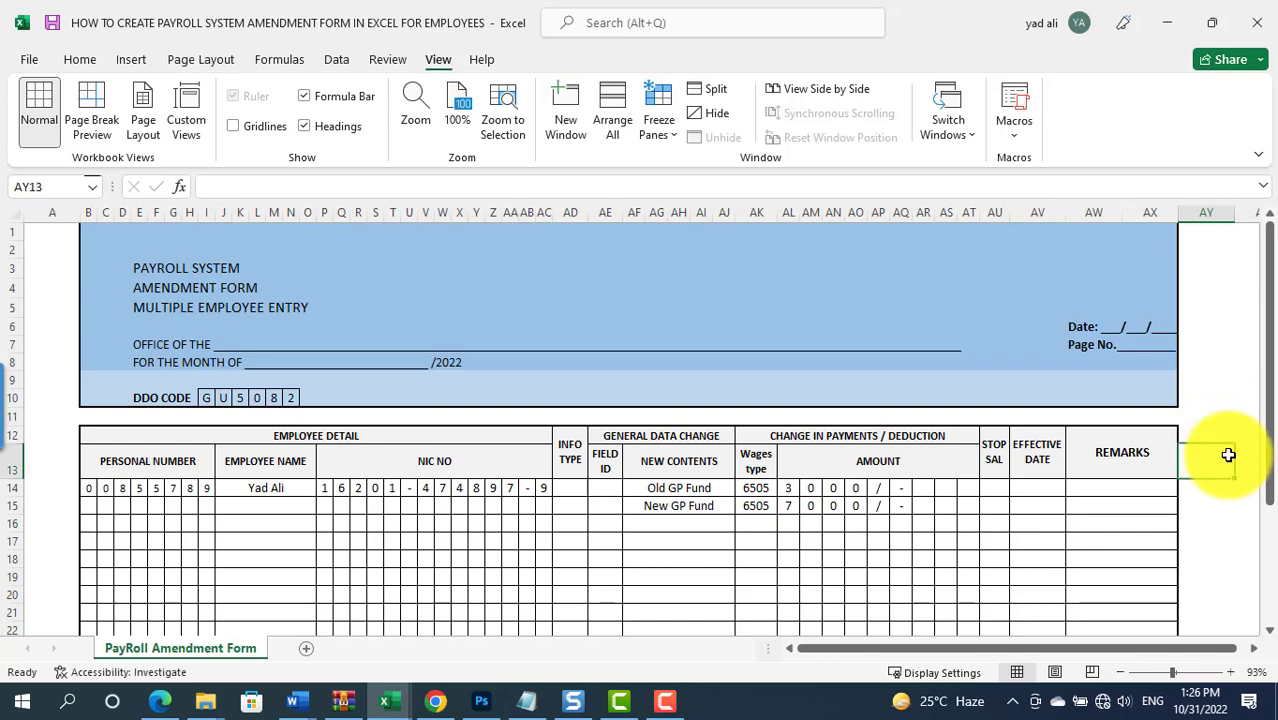
Review the reference form's title lines, OFFICE OF THE and month lines, Page No. and DDO CODE boxes
{"action": "left_click", "coordinate": [147, 267]}
{"action": "left_click_drag", "start_coordinate": [147, 267], "coordinate": [322, 325]}
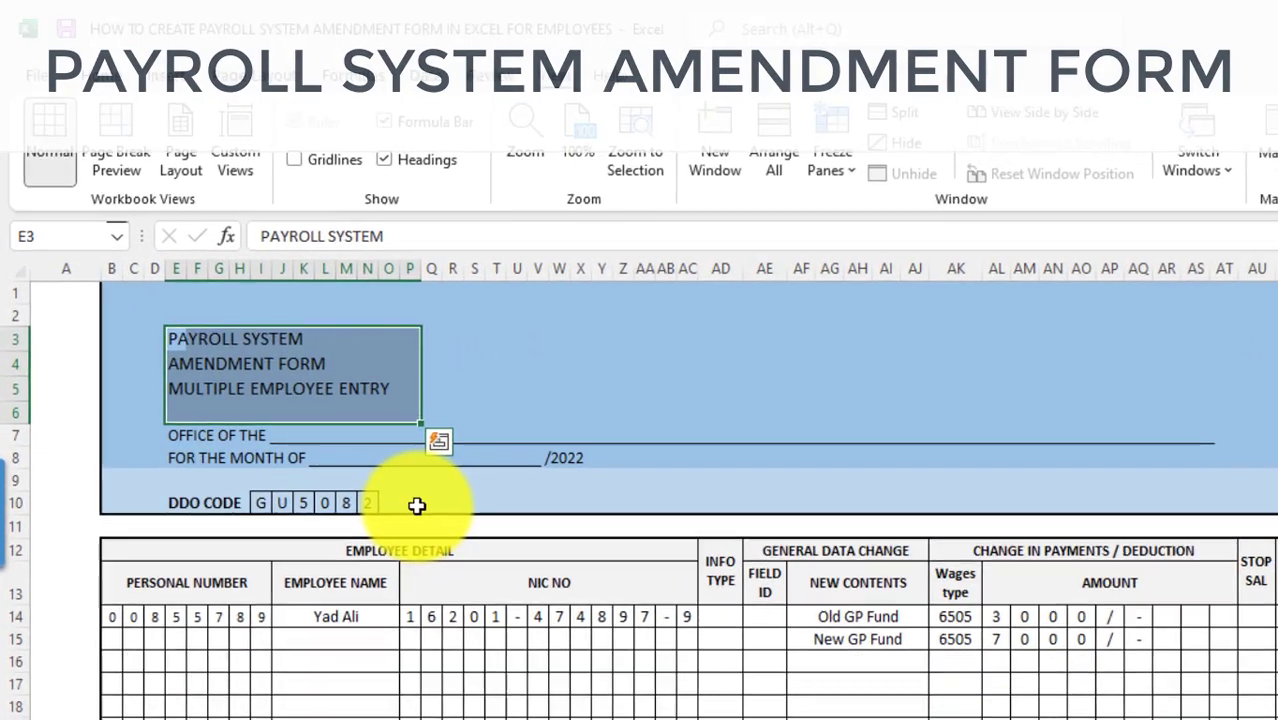
{"action": "left_click", "coordinate": [319, 441]}
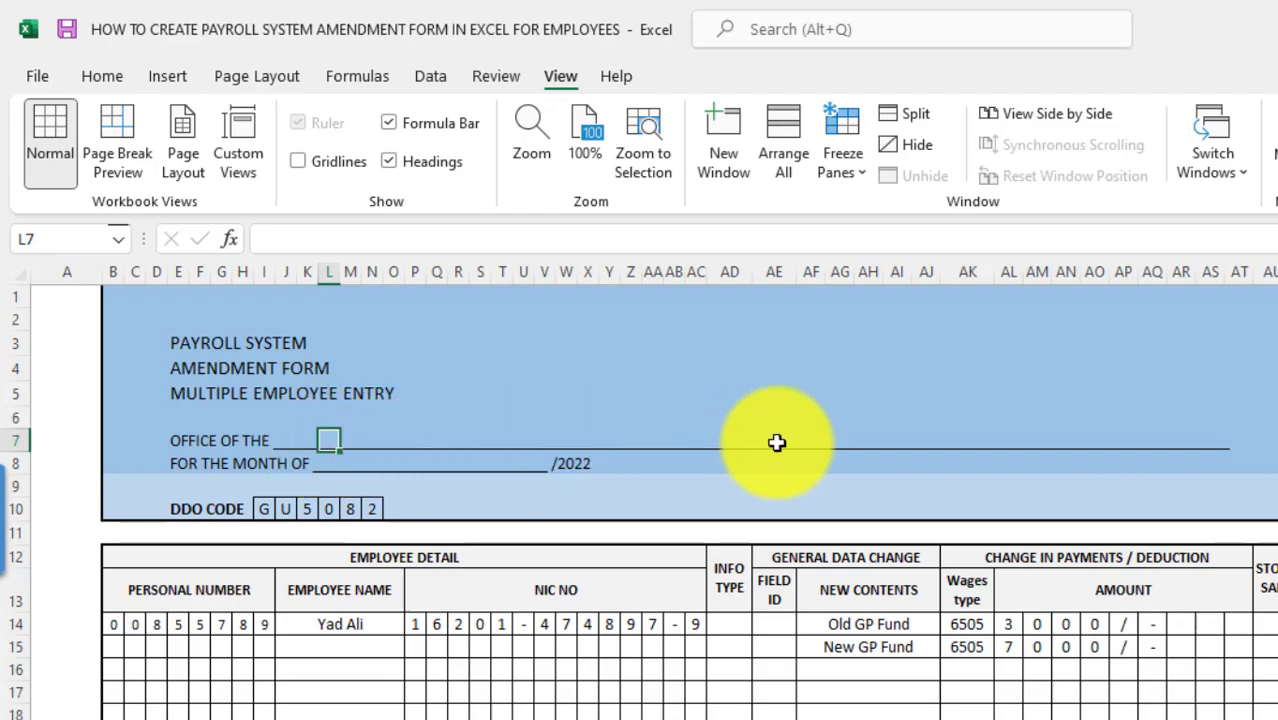
{"action": "left_click", "coordinate": [401, 472]}
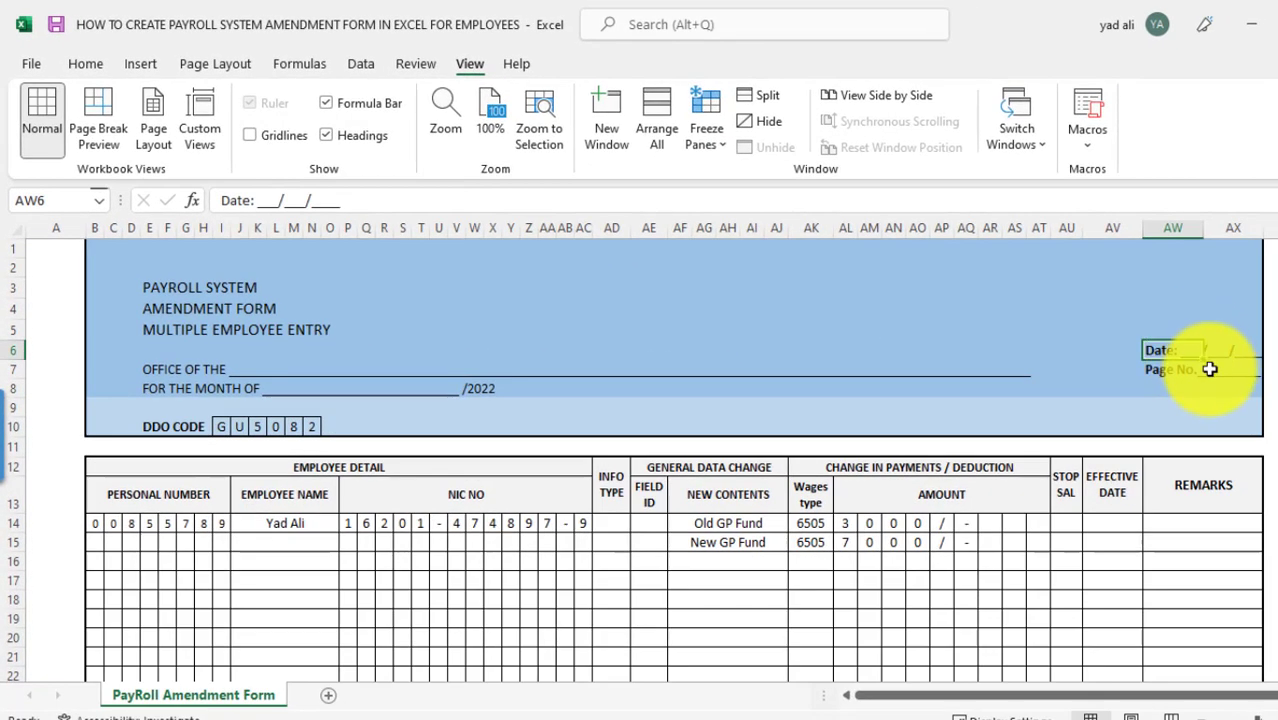
{"action": "left_click", "coordinate": [1212, 371]}
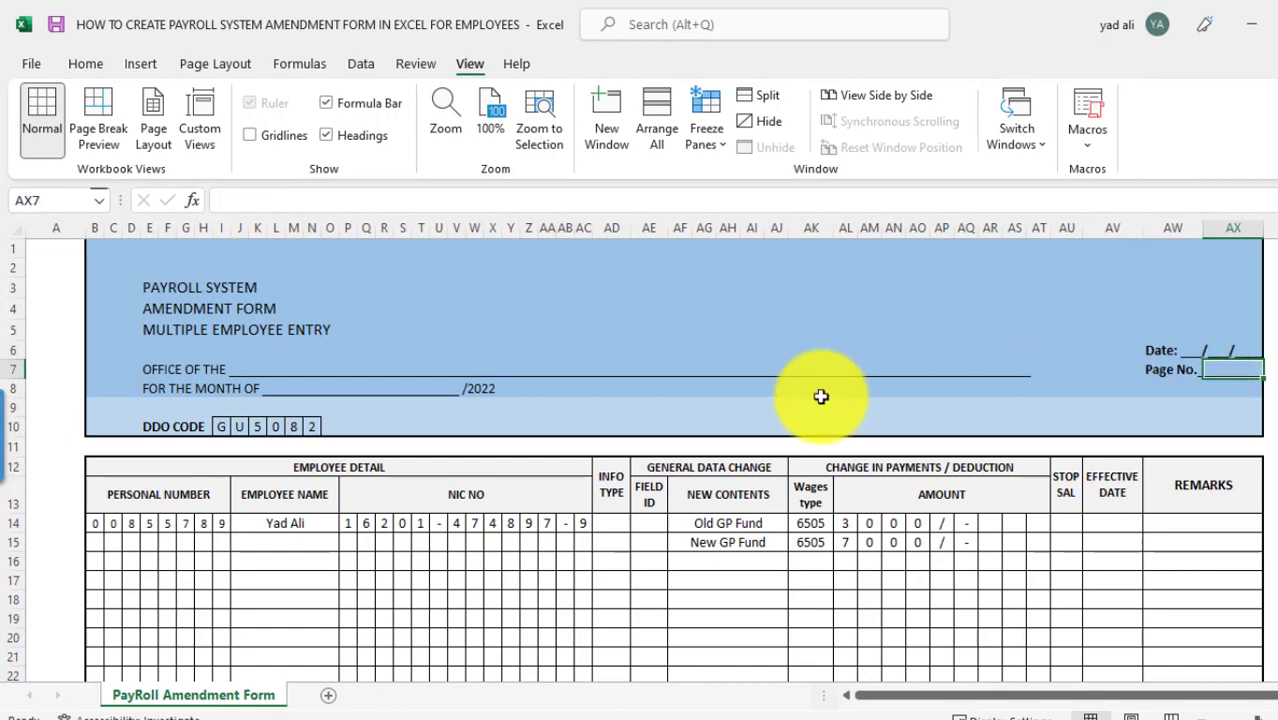
{"action": "left_click_drag", "start_coordinate": [311, 426], "coordinate": [222, 426]}
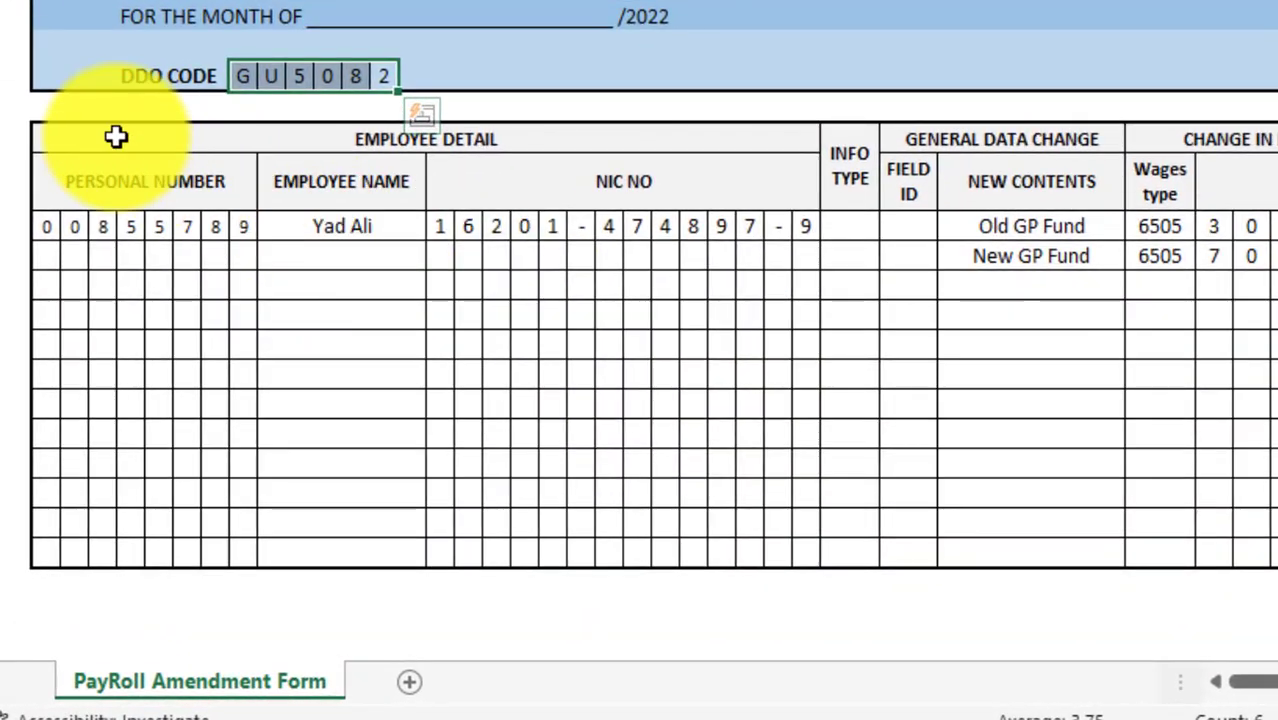
{"action": "left_click_drag", "start_coordinate": [114, 136], "coordinate": [712, 553]}
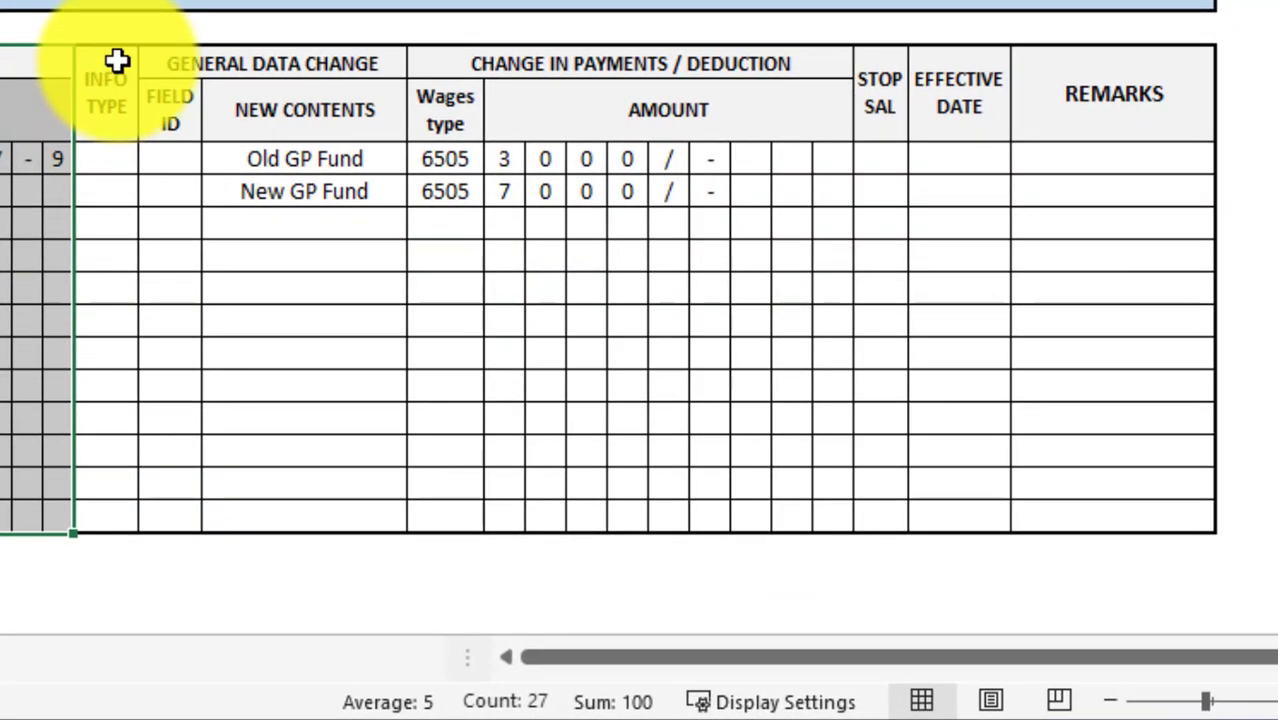
Review the reference table's column headings and its three signature lines
{"action": "left_click", "coordinate": [105, 2]}
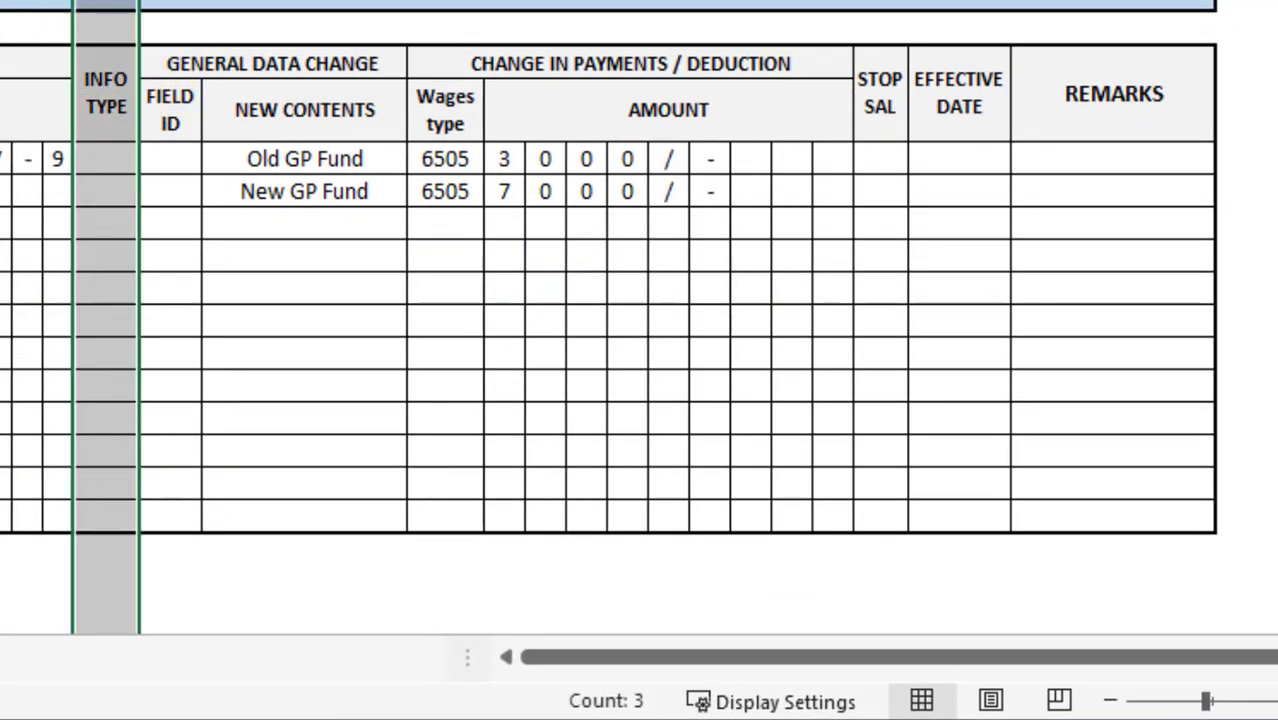
{"action": "left_click", "coordinate": [170, 2]}
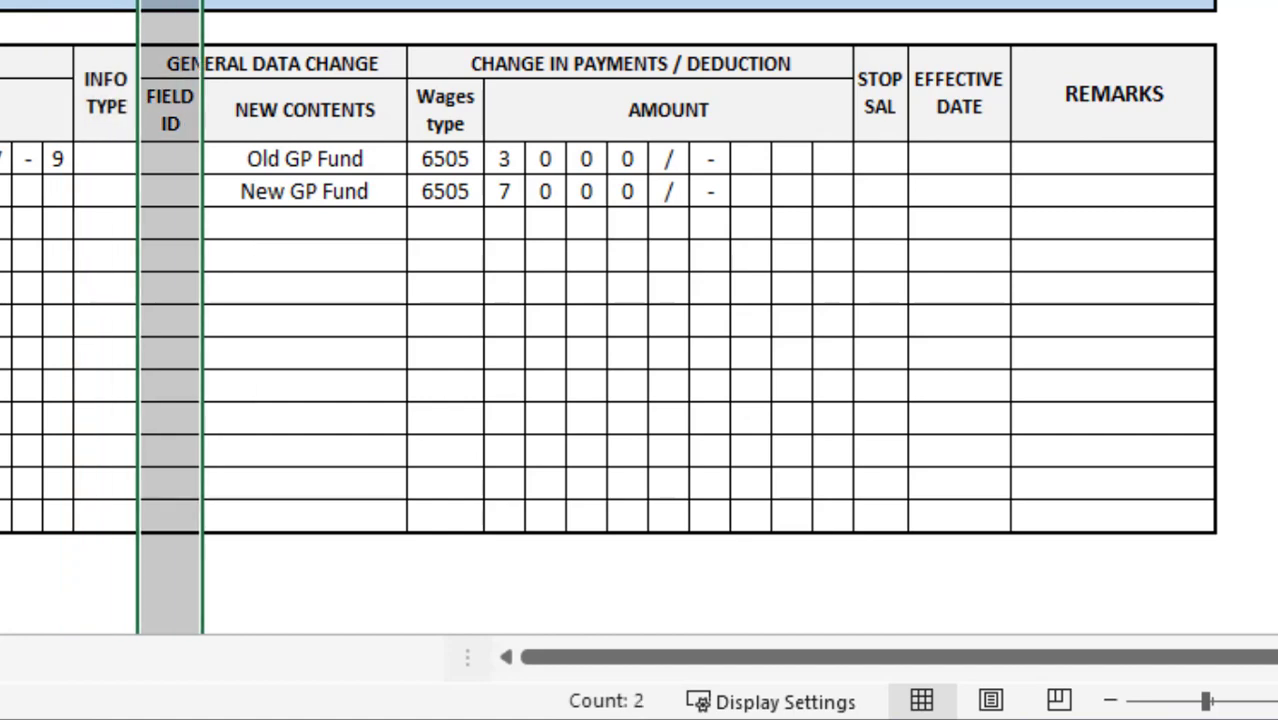
{"action": "left_click", "coordinate": [331, 118]}
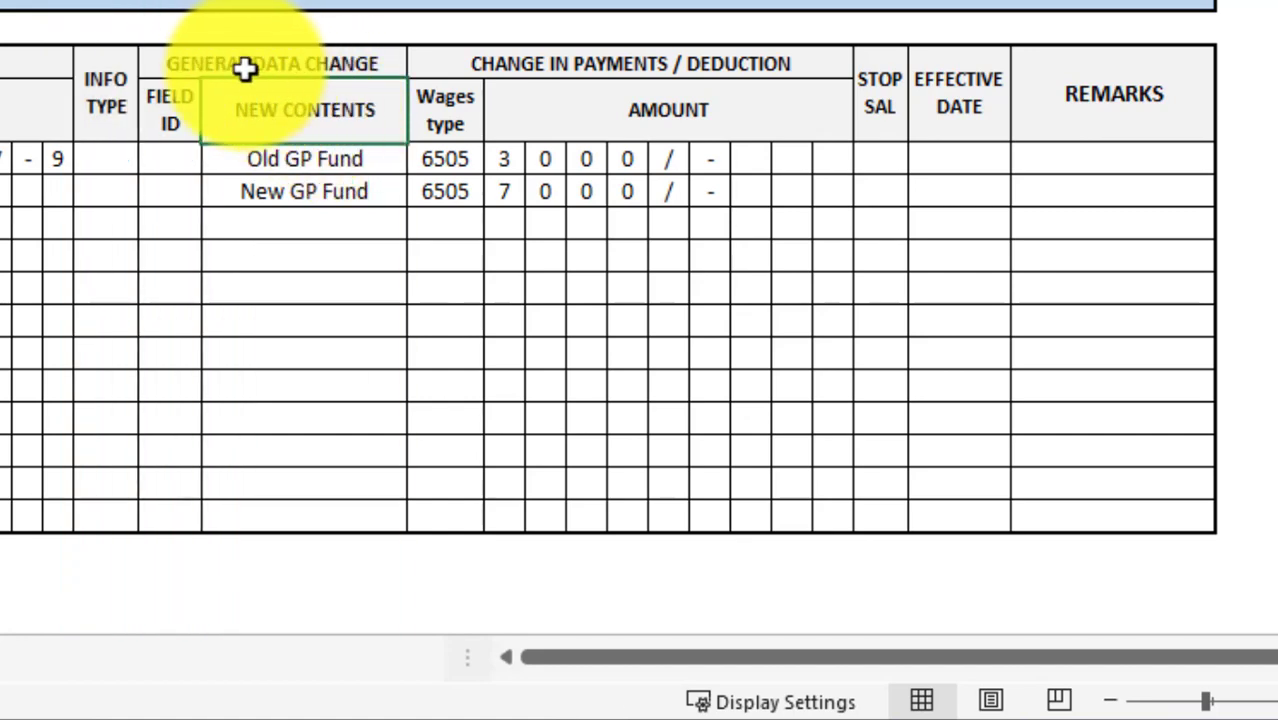
{"action": "left_click", "coordinate": [310, 76]}
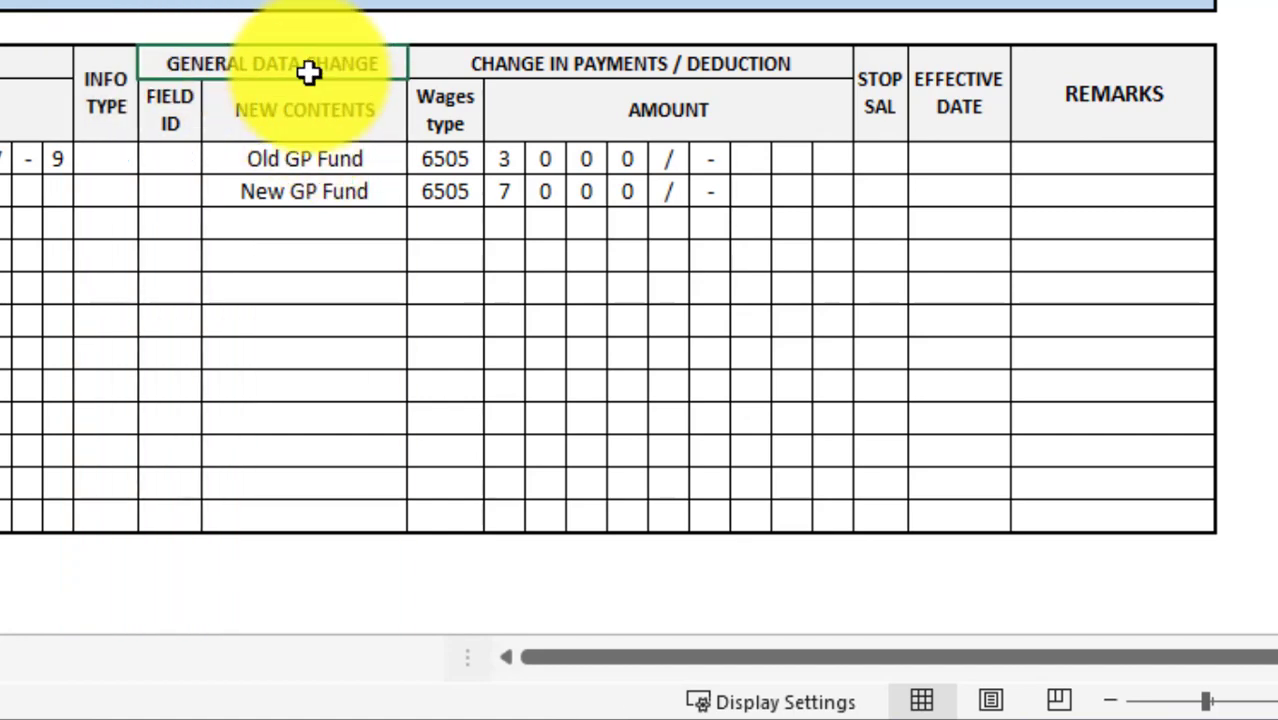
{"action": "left_click", "coordinate": [573, 68]}
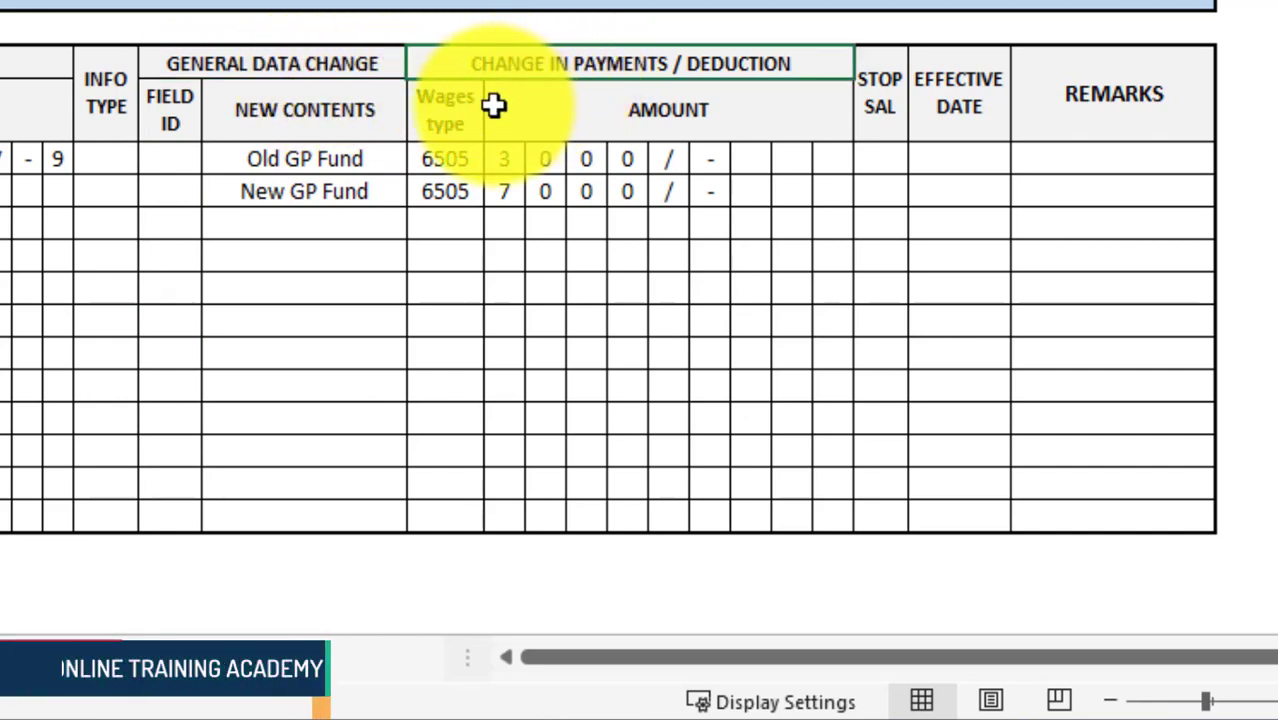
{"action": "left_click", "coordinate": [525, 108]}
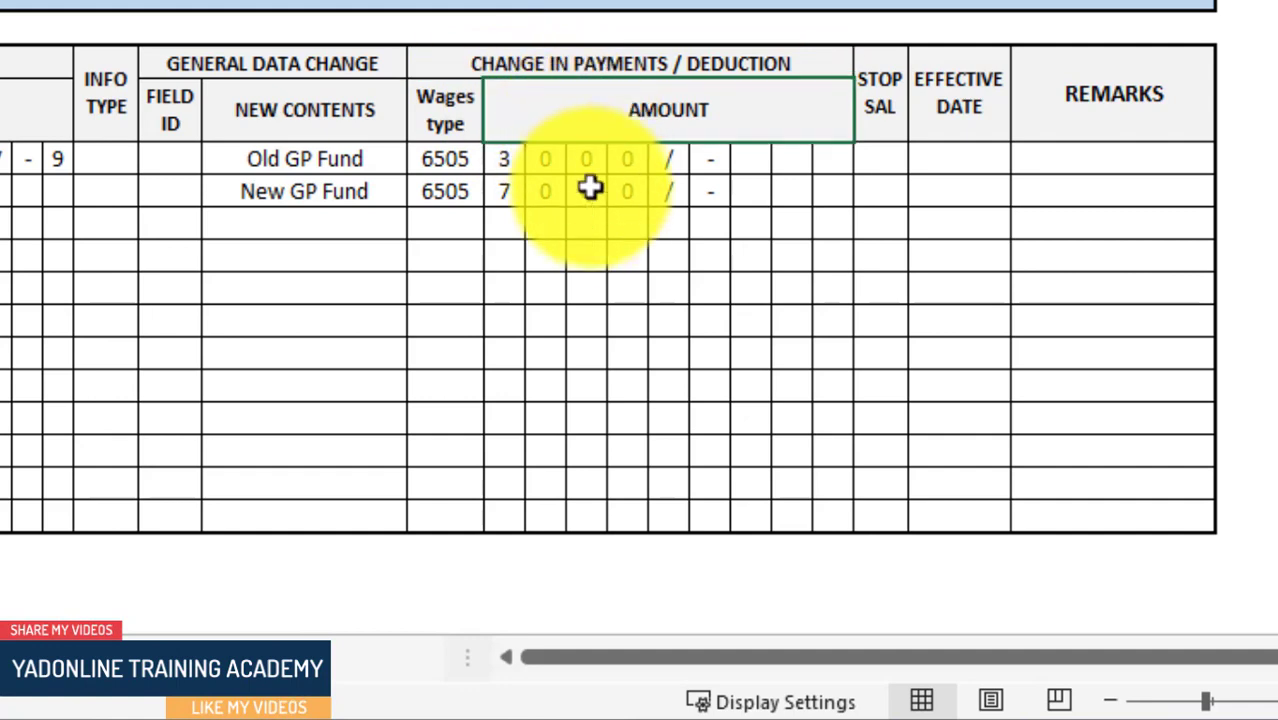
{"action": "left_click", "coordinate": [882, 106]}
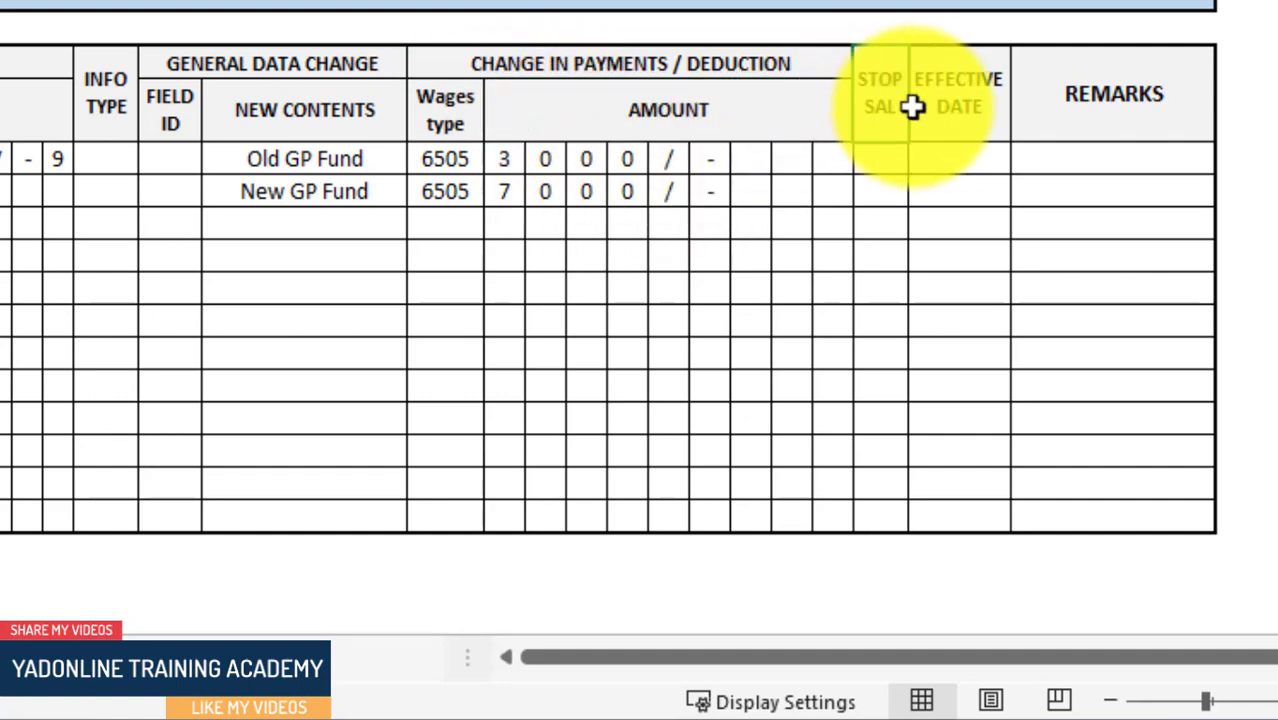
{"action": "left_click", "coordinate": [950, 110]}
{"action": "left_click", "coordinate": [1125, 118]}
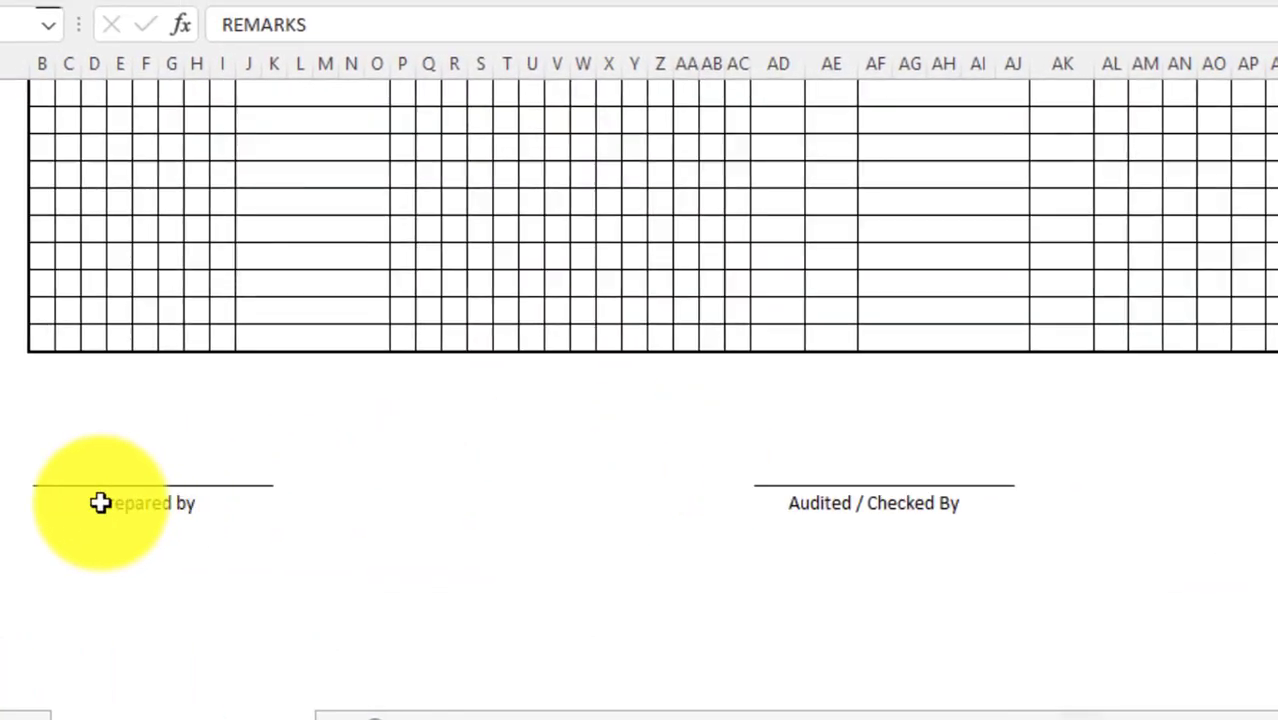
{"action": "left_click", "coordinate": [100, 503]}
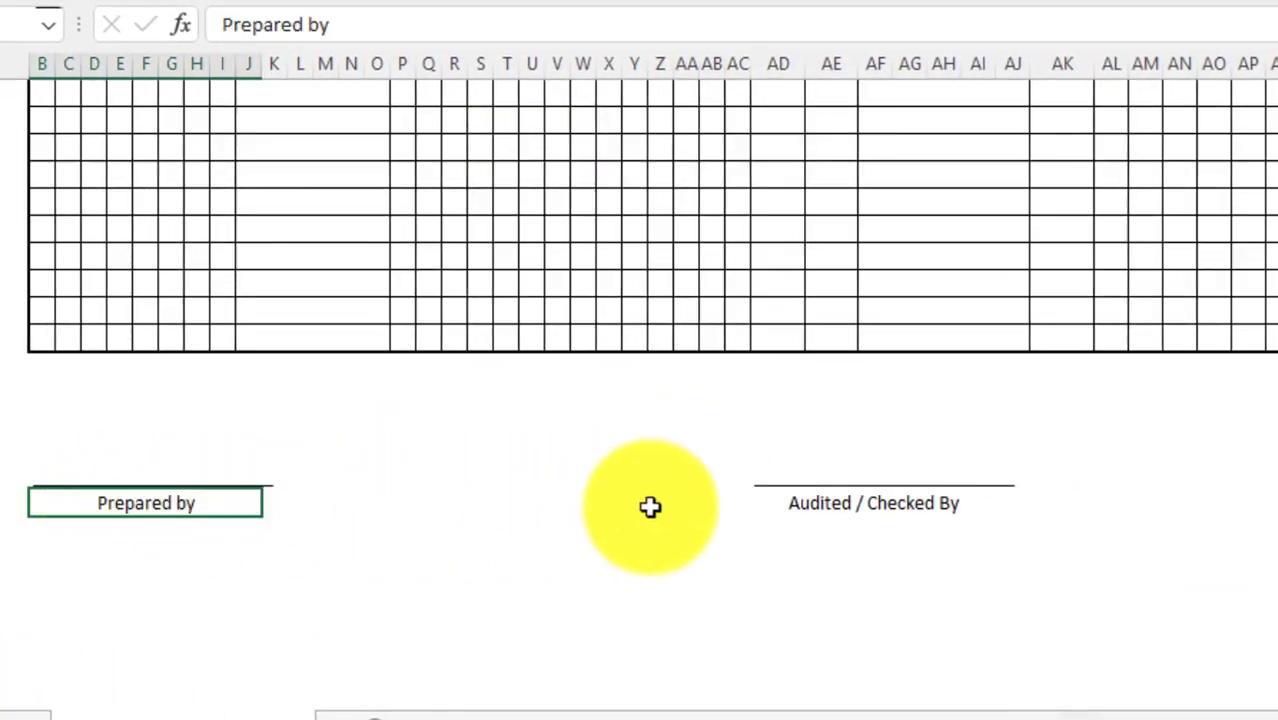
{"action": "left_click", "coordinate": [807, 507]}
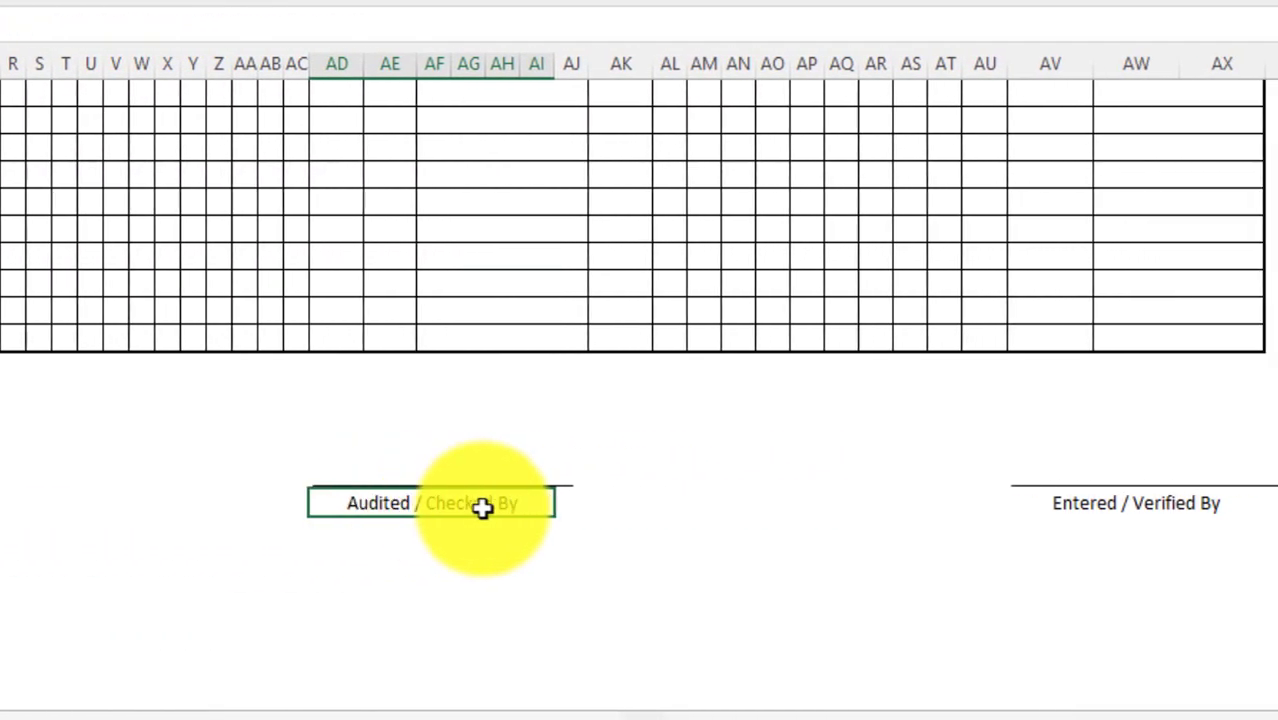
{"action": "left_click", "coordinate": [1079, 509]}
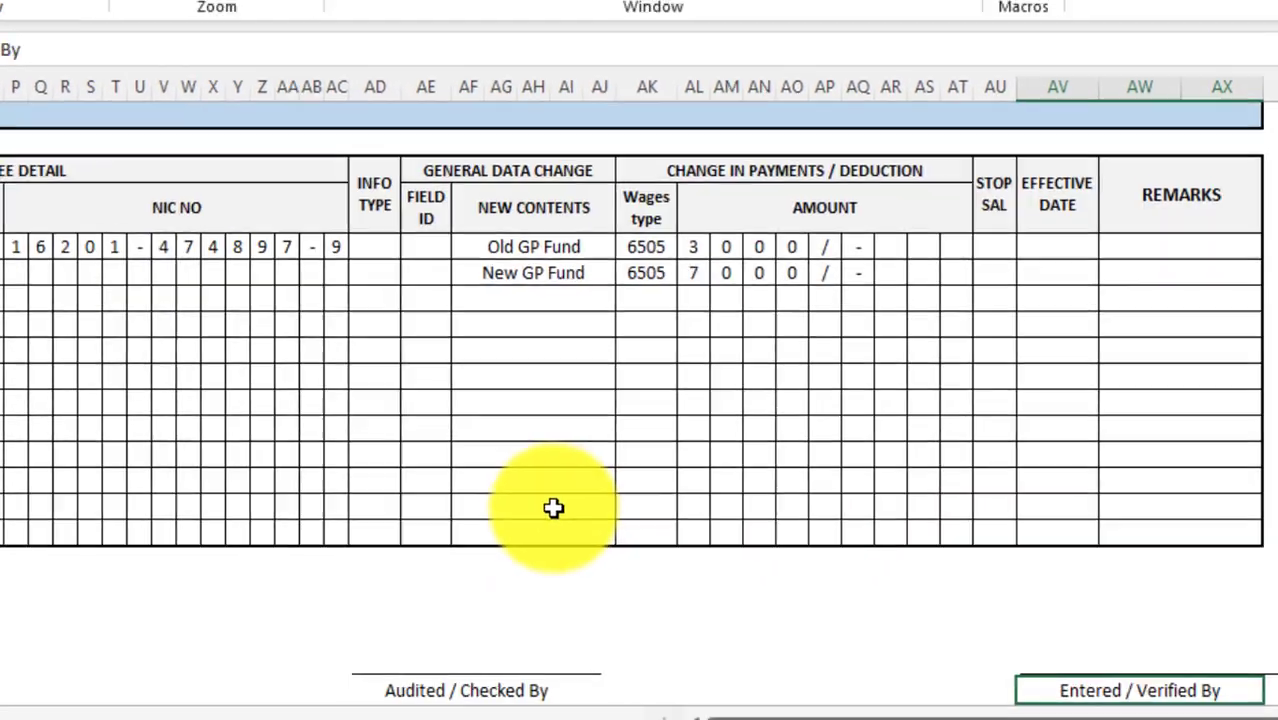
{"action": "scroll", "coordinate": [650, 515], "scroll_direction": "up", "scroll_amount": 3}
{"action": "scroll", "coordinate": [725, 530], "scroll_direction": "up", "scroll_amount": 1}
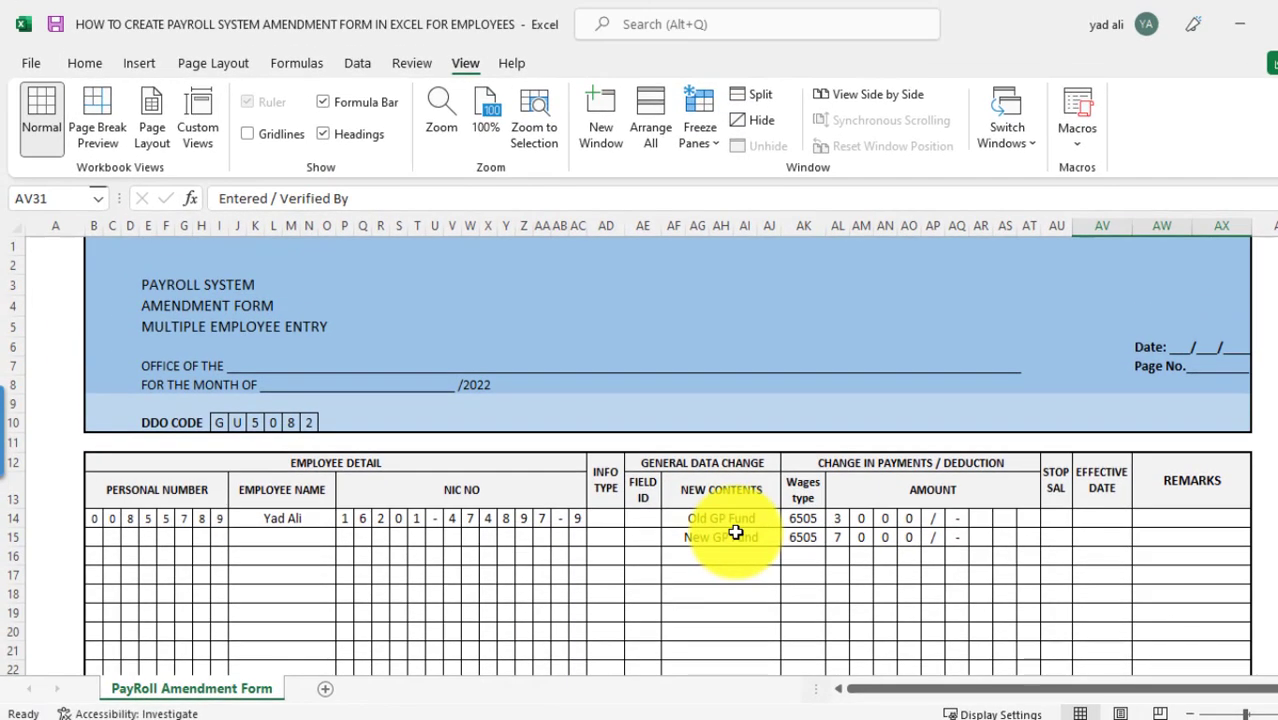
On a new worksheet, enter PAYROLL SYSTEM, AMENDMENT FORM and MULTIPLE EMPLOYEE ENTRY down column C from C3
{"action": "left_click", "coordinate": [325, 689]}
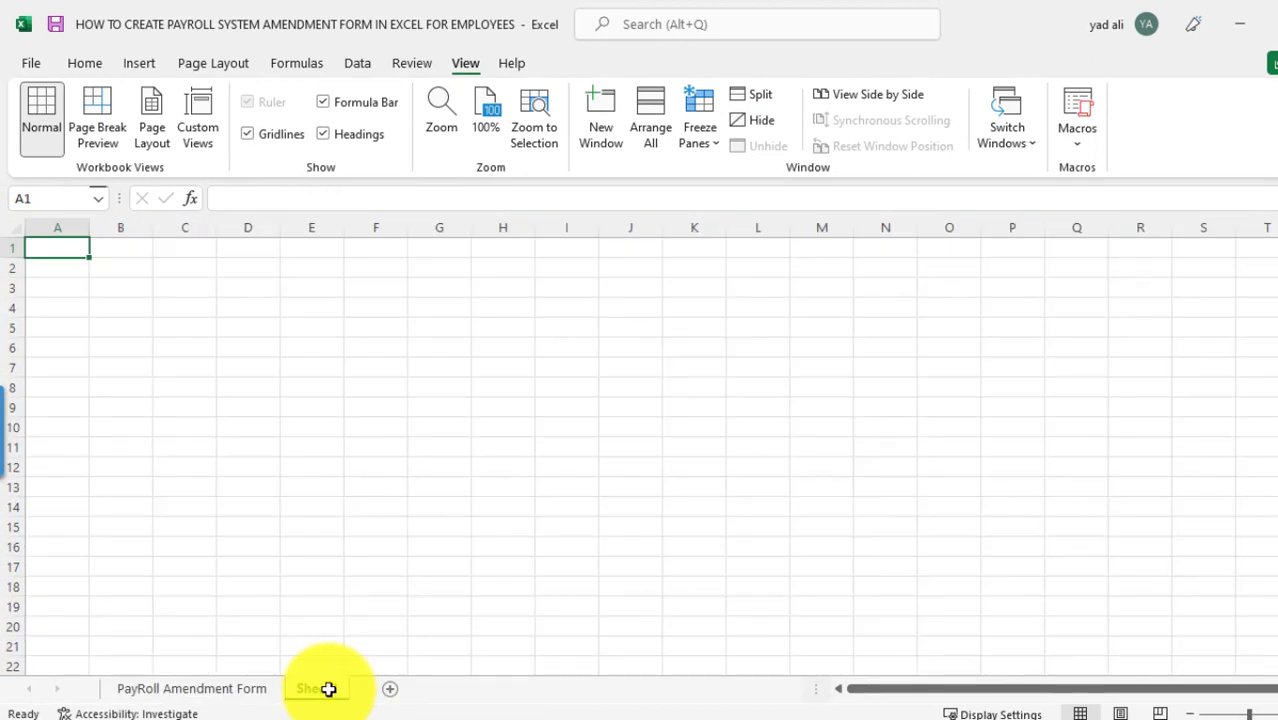
{"action": "left_click", "coordinate": [123, 290]}
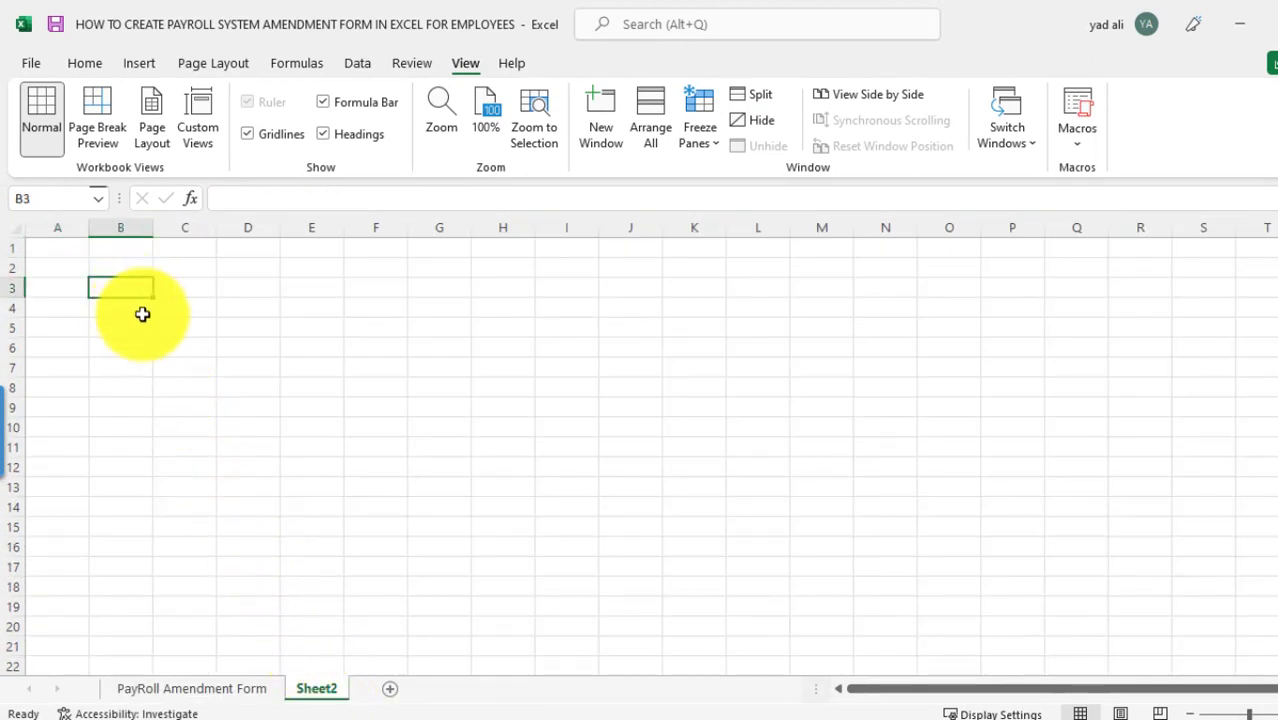
{"action": "key", "text": "Right"}
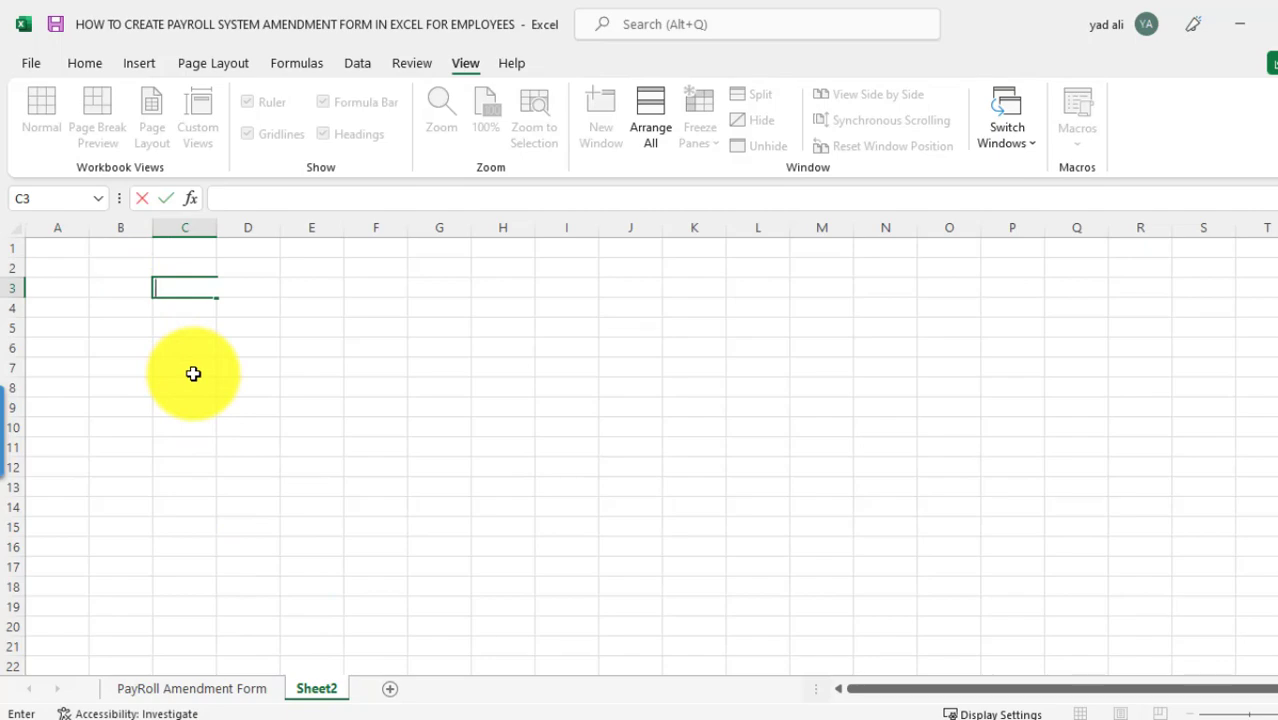
{"action": "type", "text": "PAYROLL"}
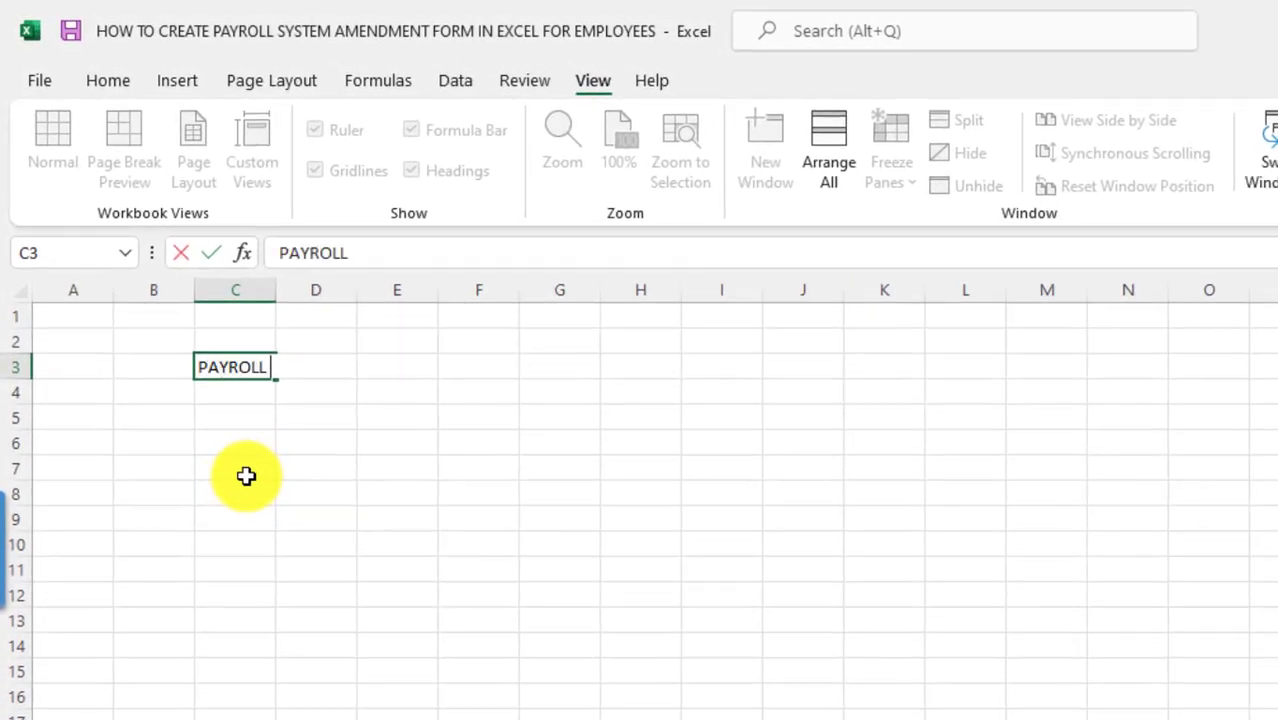
{"action": "type", "text": "M"}
{"action": "key", "text": "Return"}
{"action": "type", "text": "AM"}
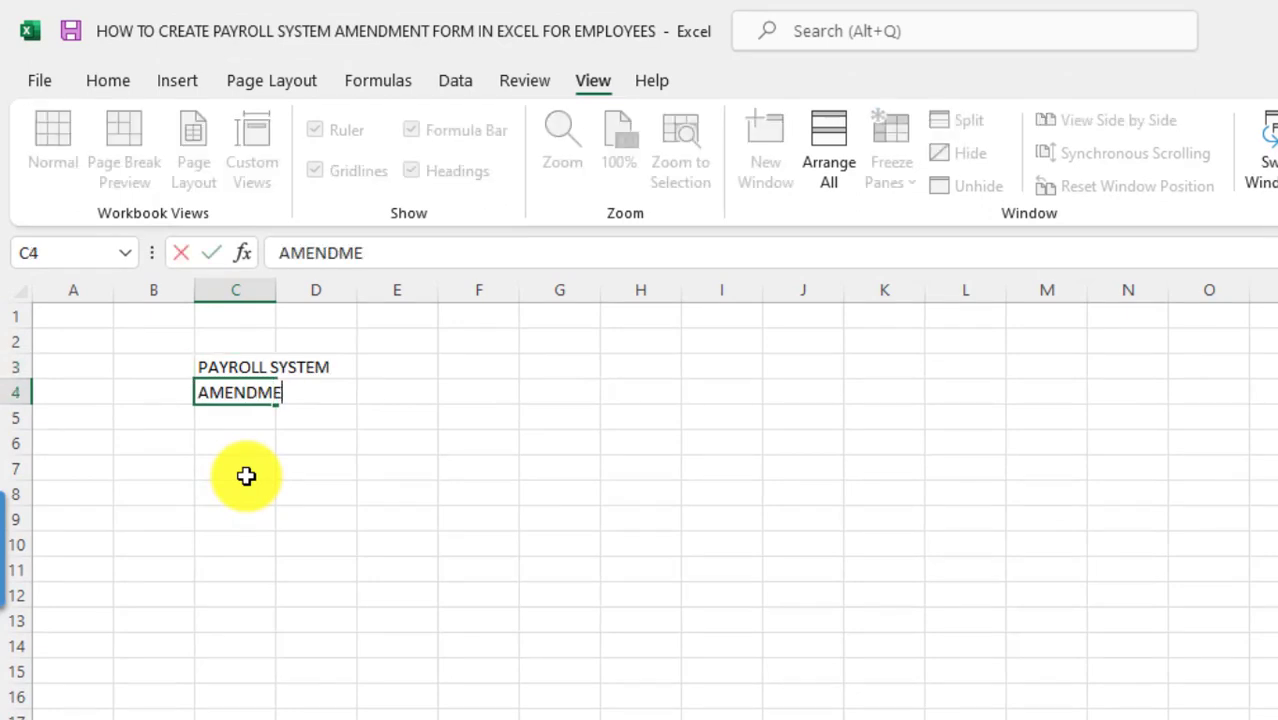
{"action": "type", "text": "ORM"}
{"action": "key", "text": "Return"}
{"action": "type", "text": "MULTIPLE EMPLOYEE ENTRY"}
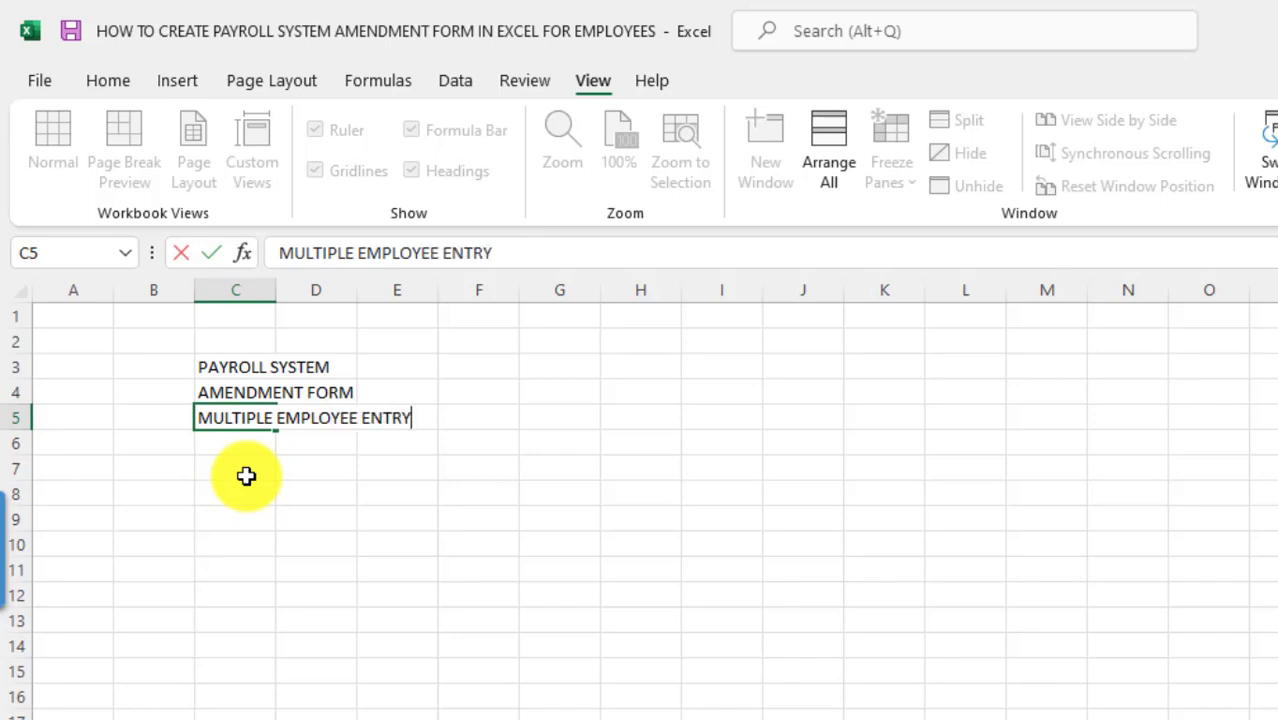
{"action": "key", "text": "Return"}
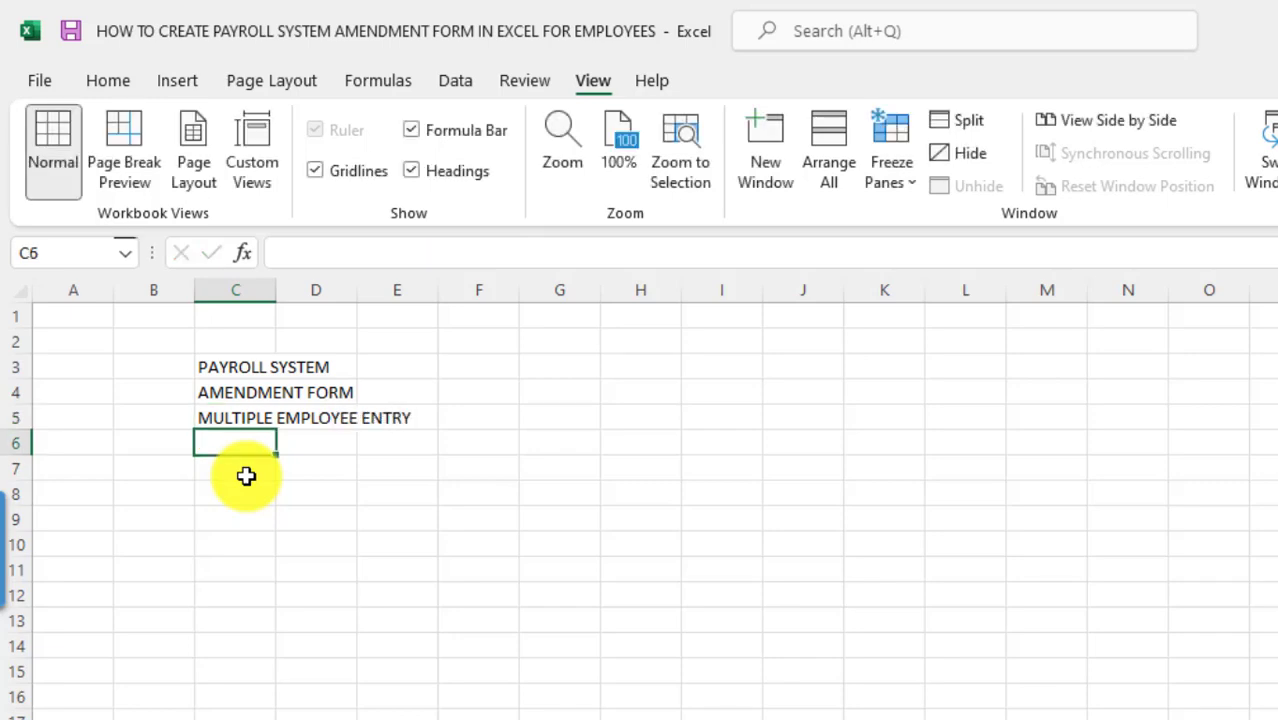
Add the underlined OFFICE OF THE line in C7 and FOR THE MONTH OF ____/ 2022 beneath it
{"action": "left_click", "coordinate": [246, 476]}
{"action": "type", "text": "oF"}
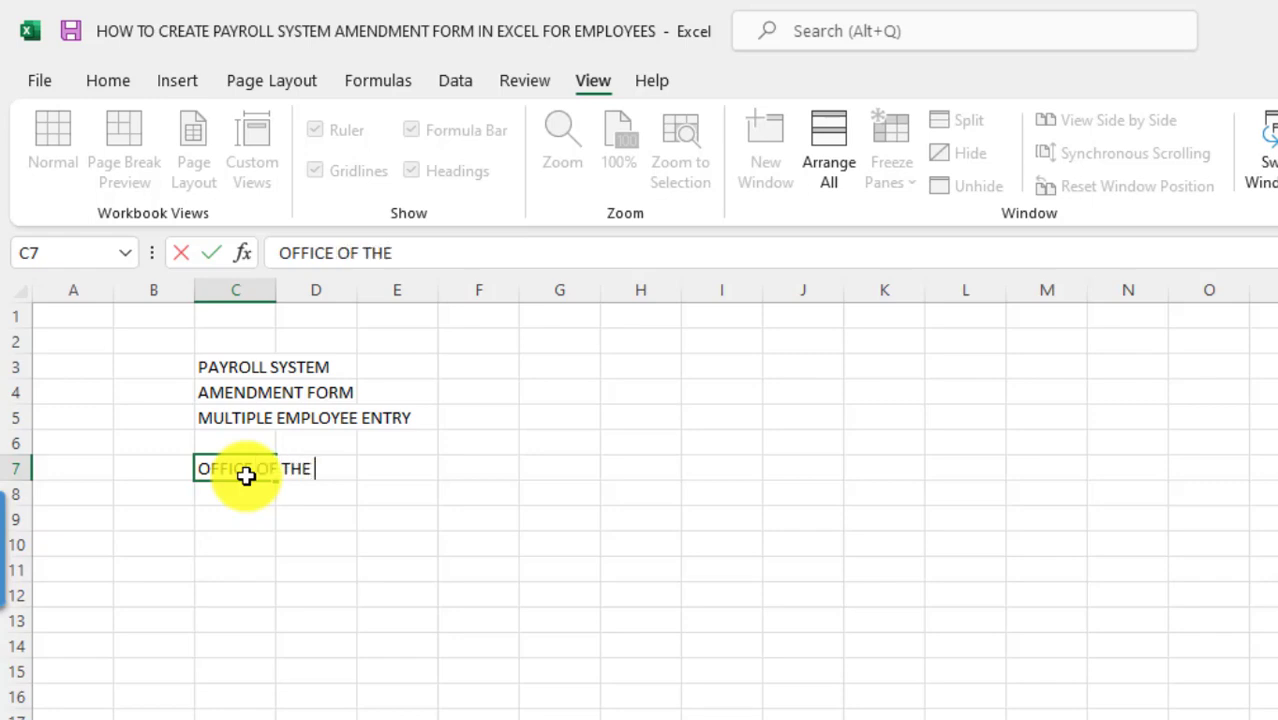
{"action": "type", "text": "_________________________________________________________________________________________________________________"}
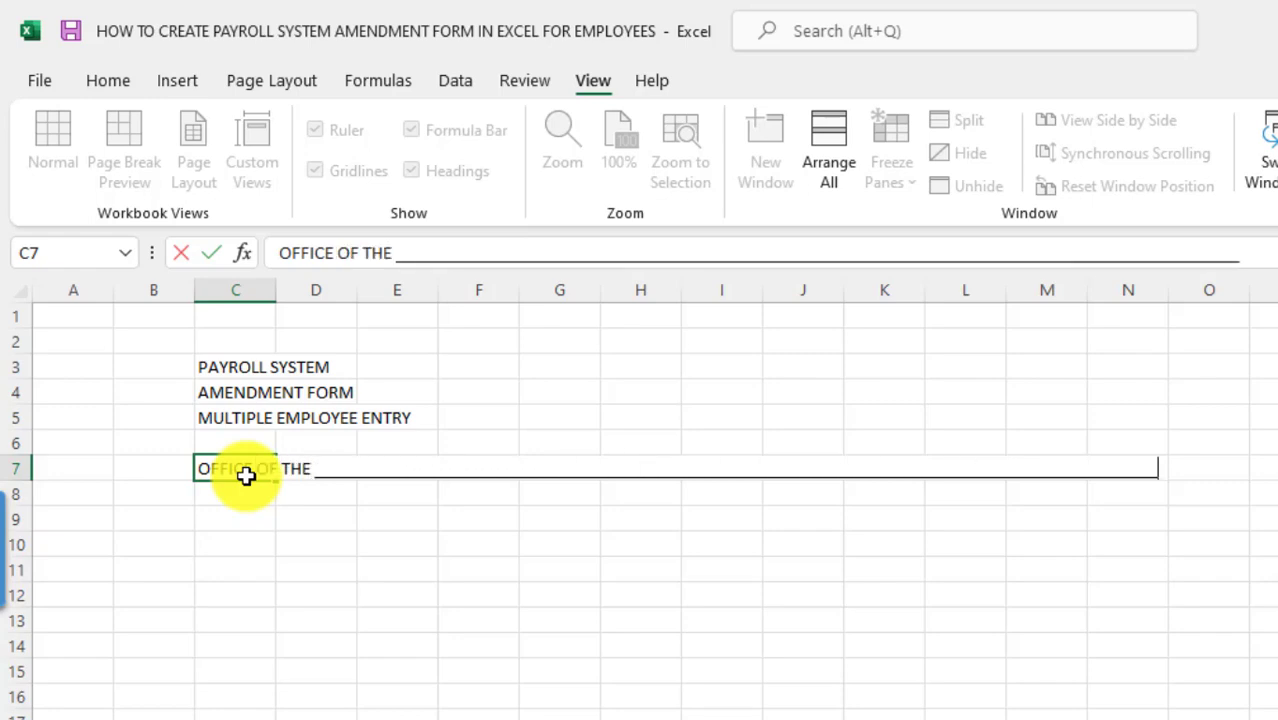
{"action": "key", "text": "Return"}
{"action": "key", "text": "Return"}
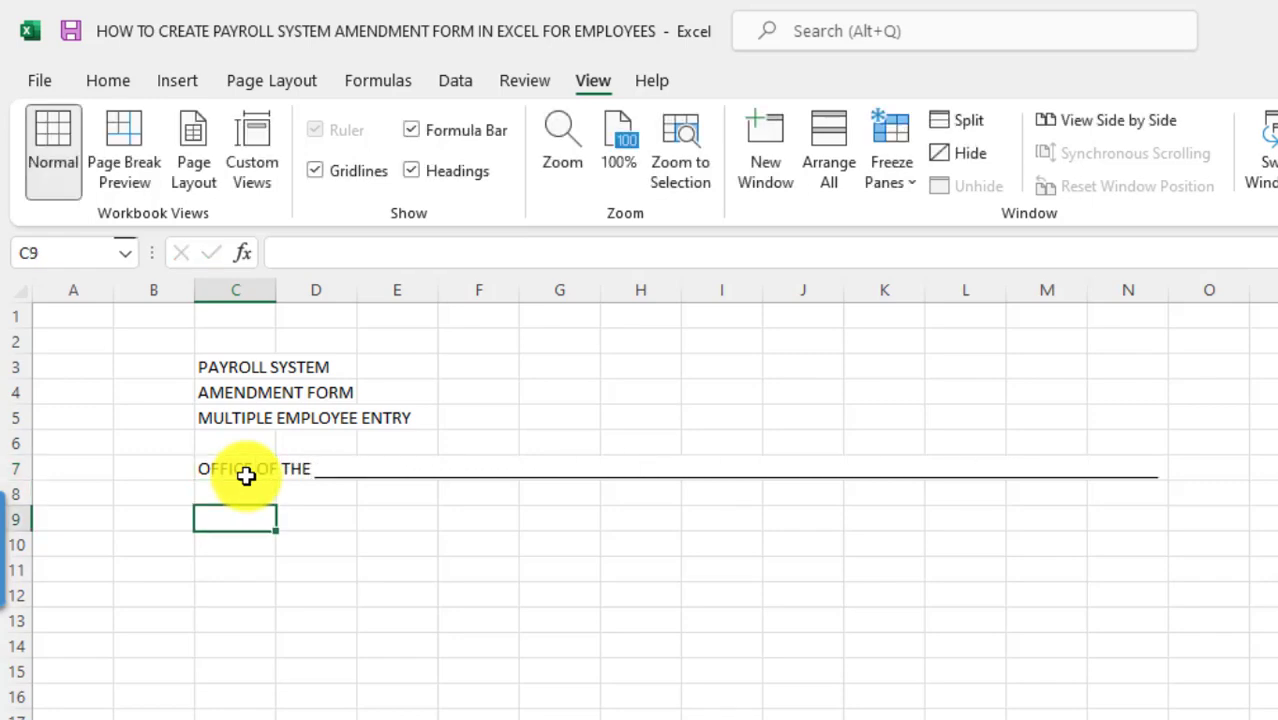
{"action": "type", "text": "FOR THE MONTH OF "}
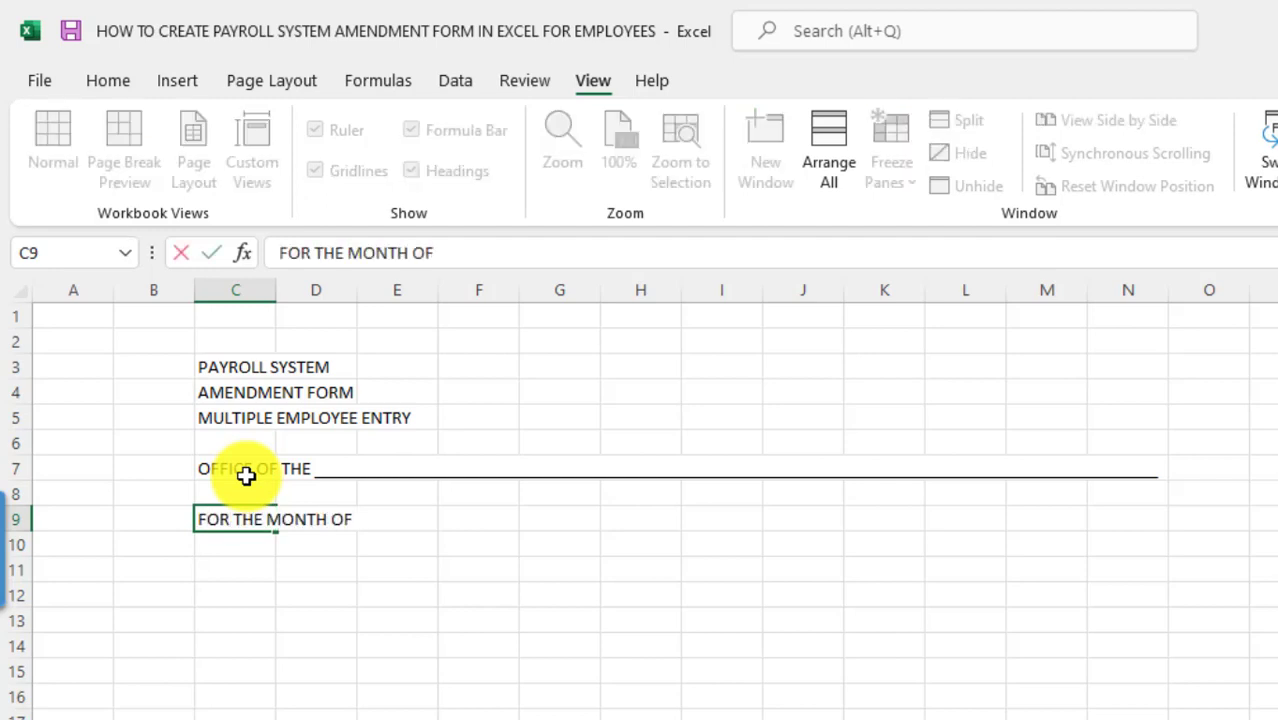
{"action": "type", "text": "_______________________________/ 2022"}
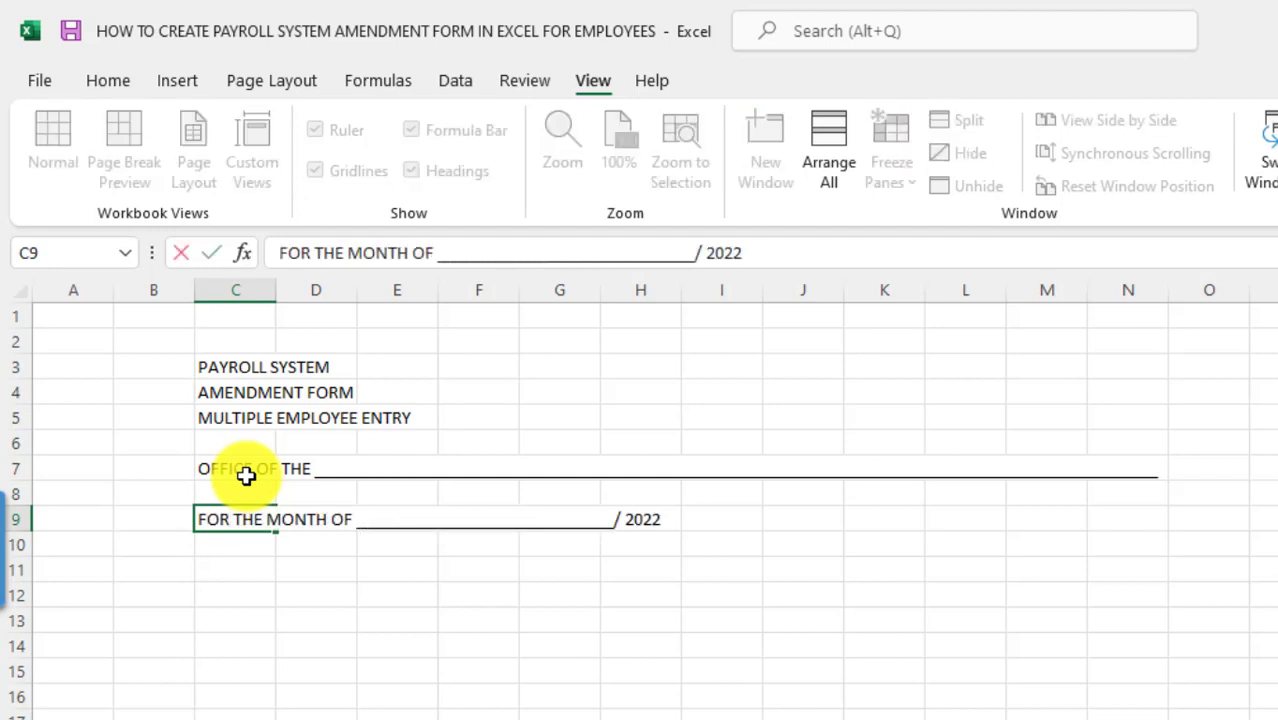
{"action": "key", "text": "Return"}
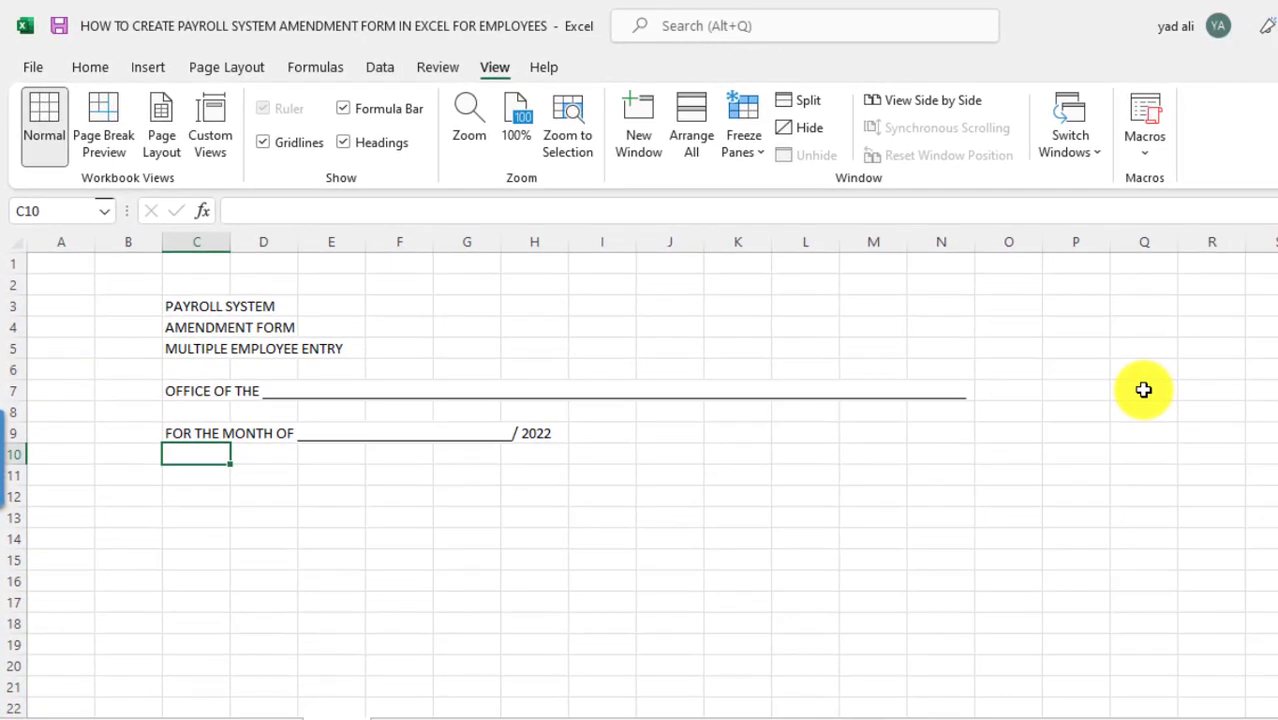
Enter 'Date: ____/____/____' in Q7 and 'Page No. ______' in Q8
{"action": "left_click", "coordinate": [1150, 392]}
{"action": "type", "text": "dAT"}
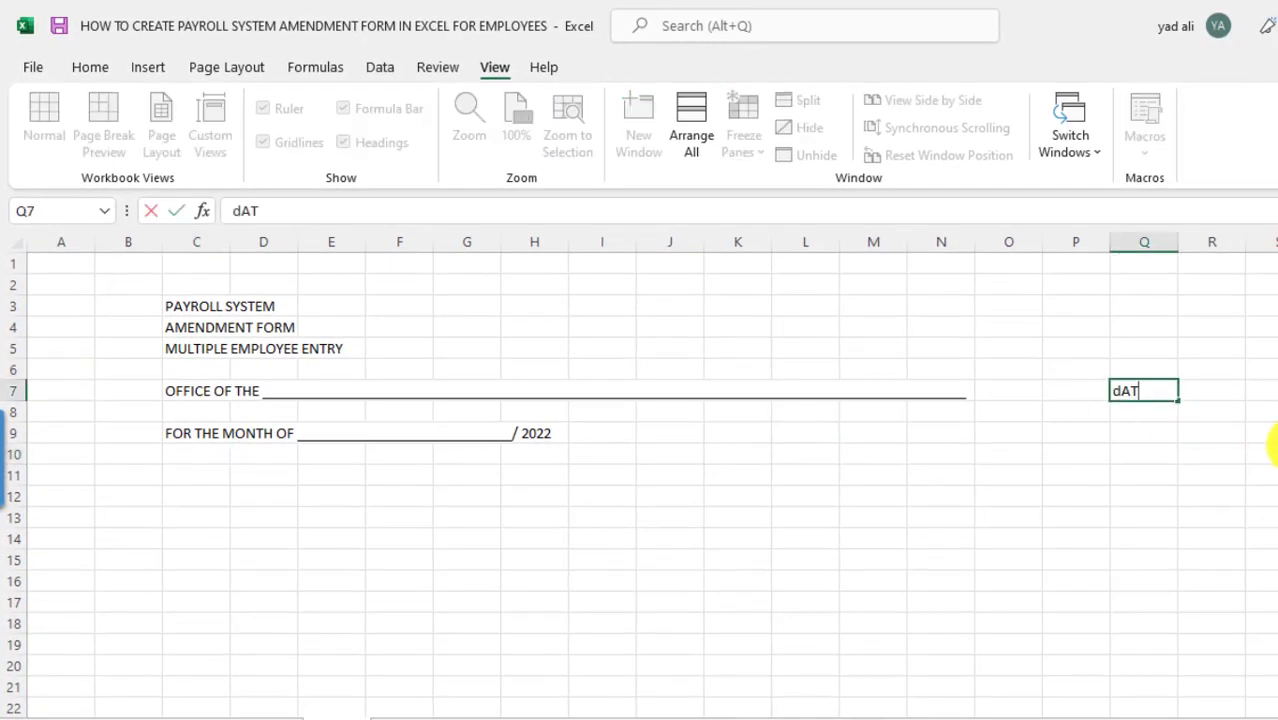
{"action": "type", "text": "E___"}
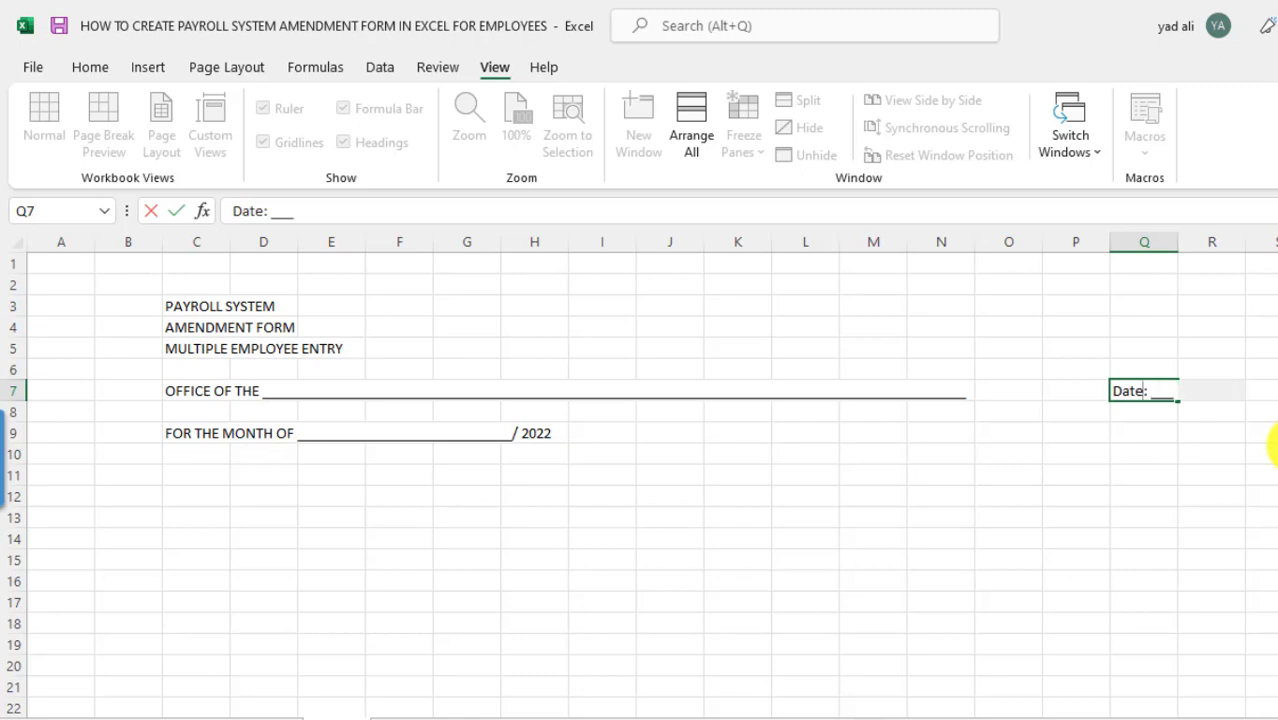
{"action": "type", "text": "______/________/__________"}
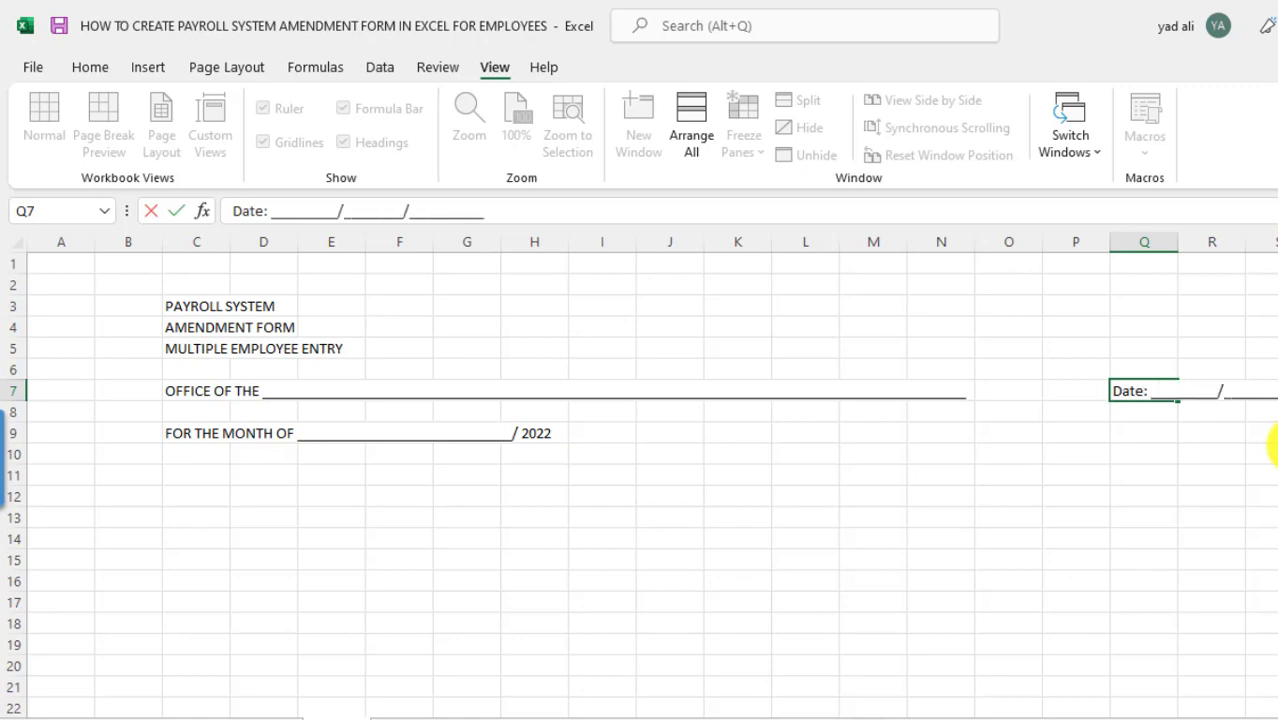
{"action": "key", "text": "Return"}
{"action": "type", "text": "Page No"}
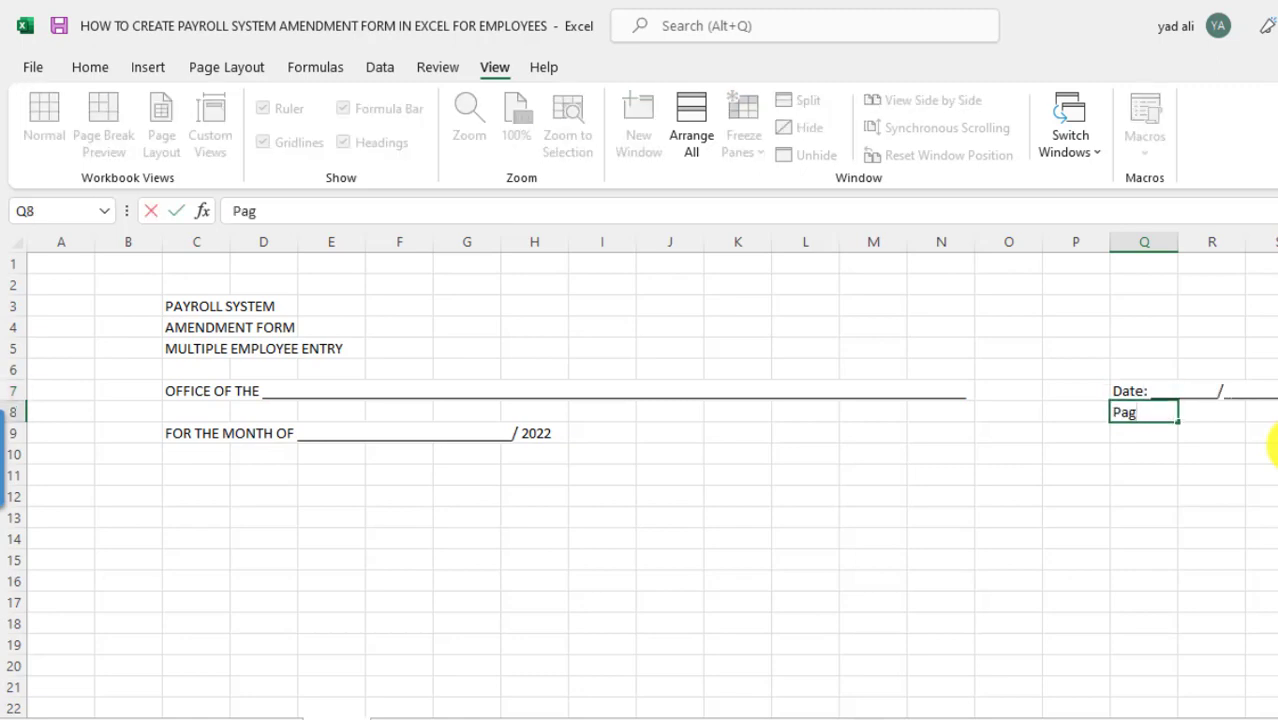
{"action": "type", "text": ". ____________________________"}
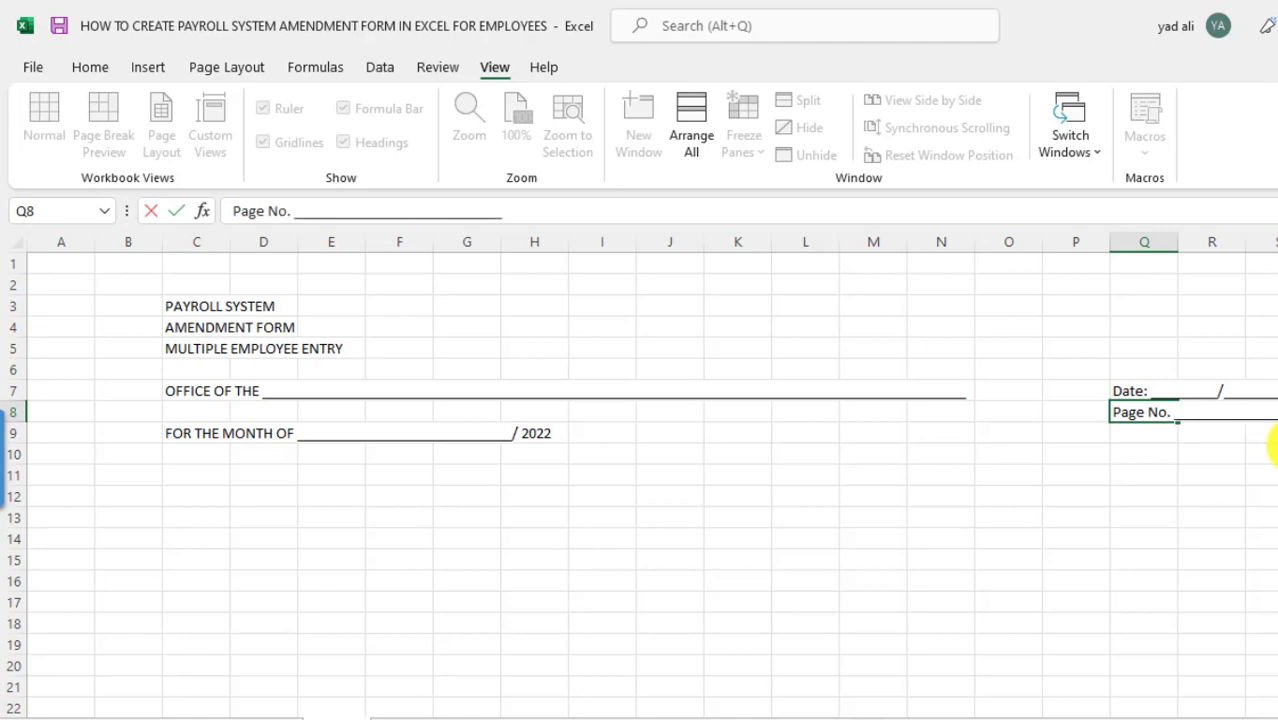
{"action": "key", "text": "Return"}
{"action": "key", "text": "Return"}
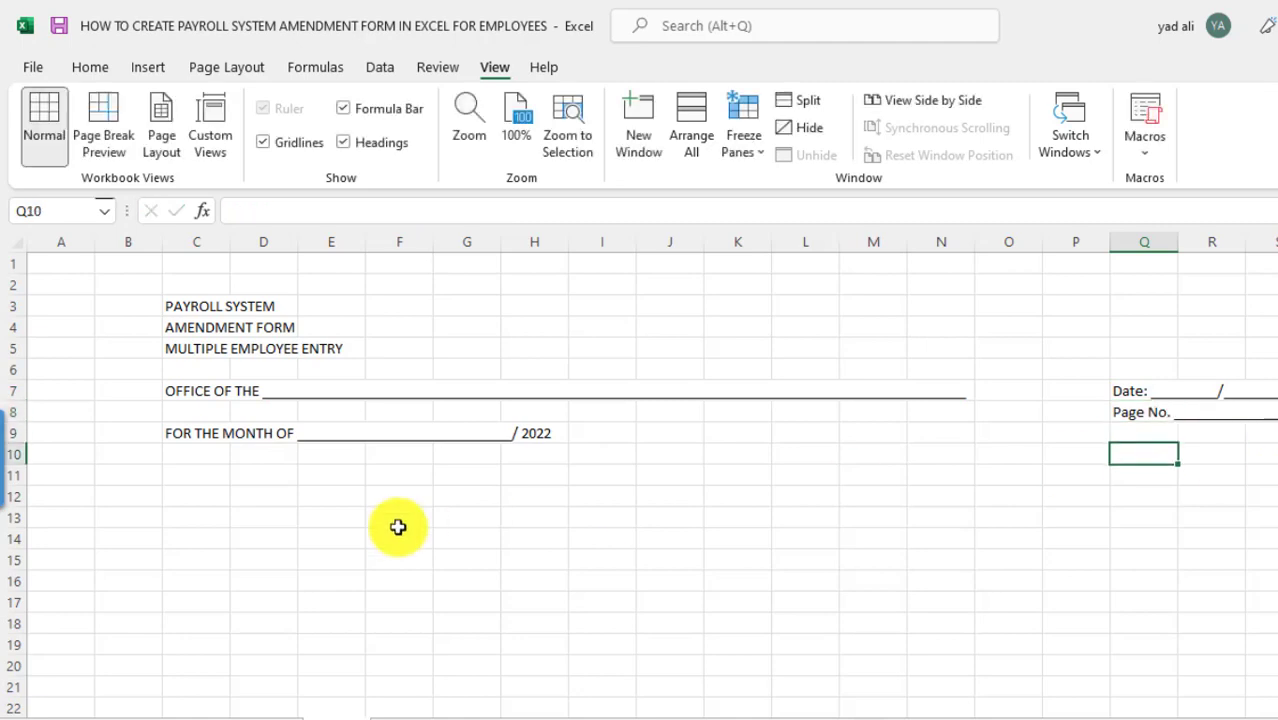
{"action": "left_click", "coordinate": [392, 535]}
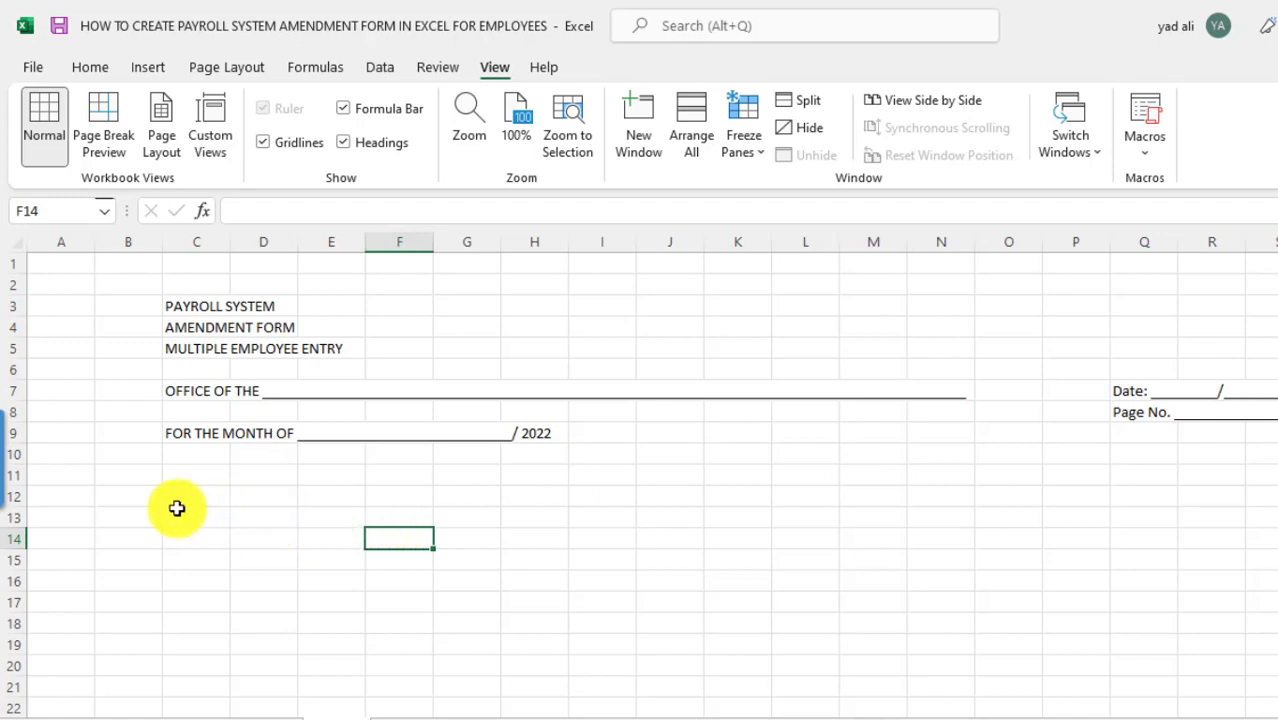
Narrow columns B through I using the Column Width setting
{"action": "mouse_move", "coordinate": [134, 517]}
{"action": "left_mouse_down"}
{"action": "mouse_move", "coordinate": [690, 503]}
{"action": "mouse_move", "coordinate": [618, 507]}
{"action": "left_mouse_up"}
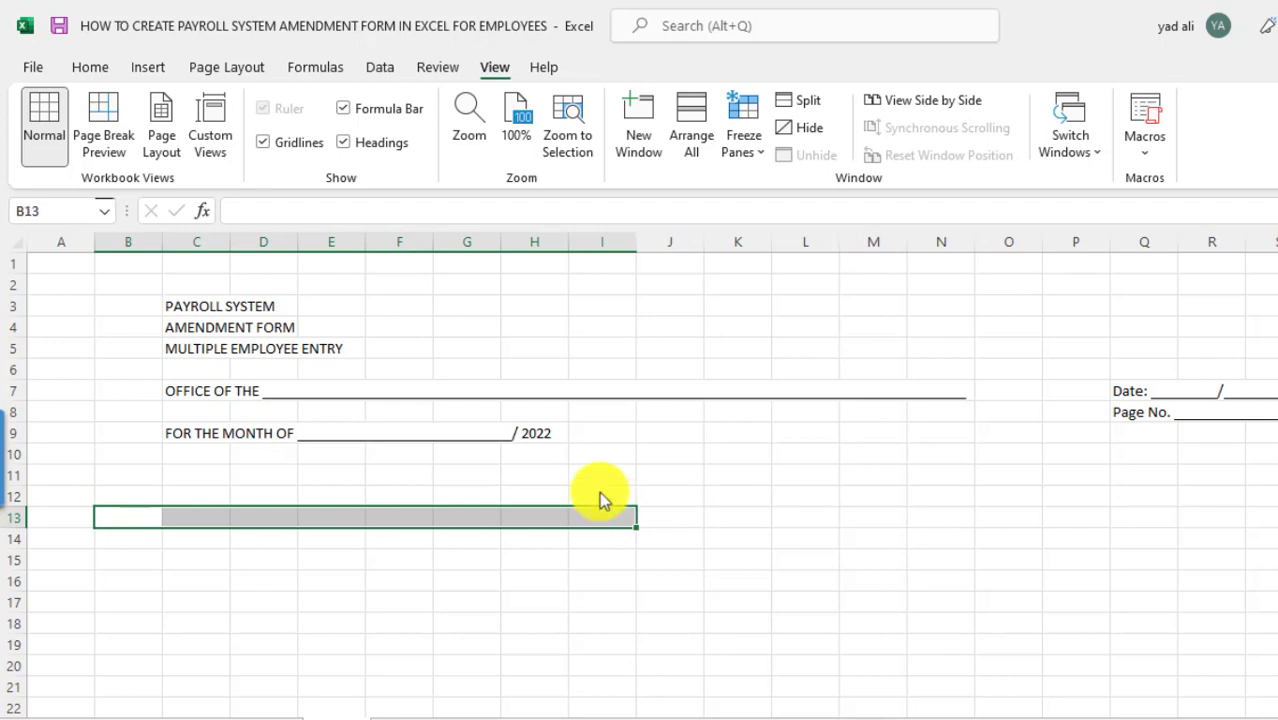
{"action": "left_click", "coordinate": [95, 67]}
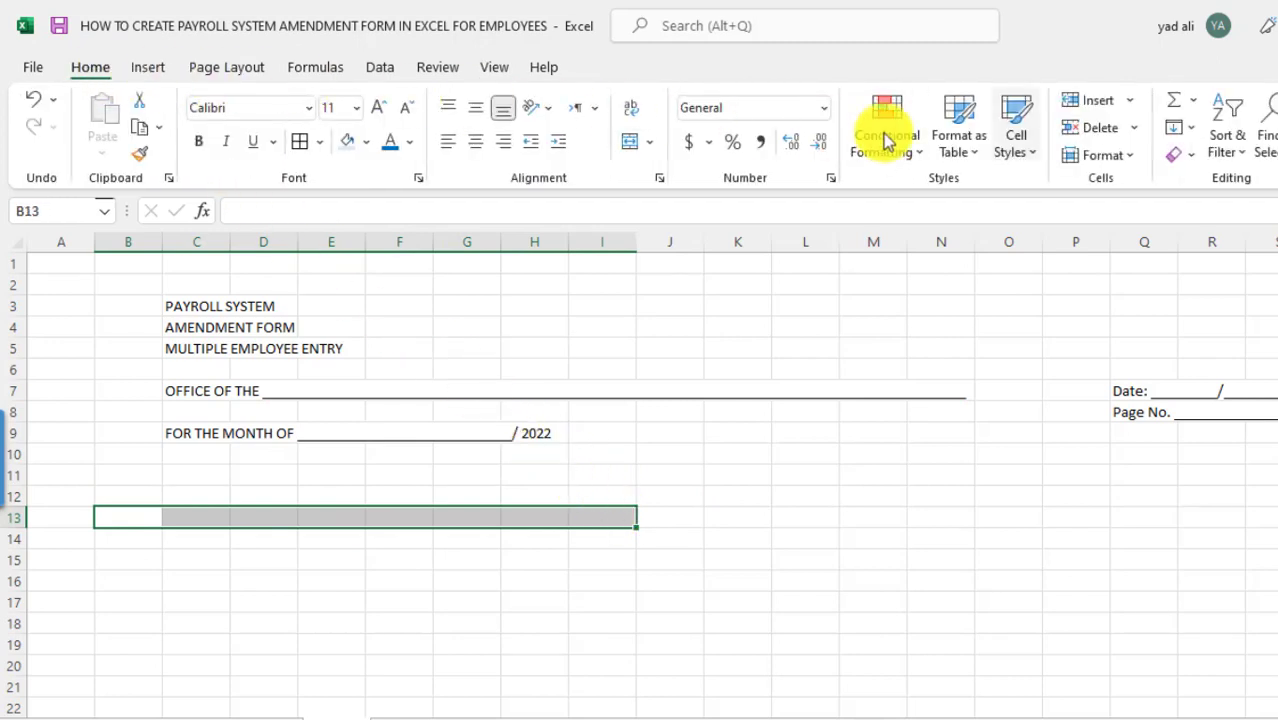
{"action": "left_click", "coordinate": [1118, 155]}
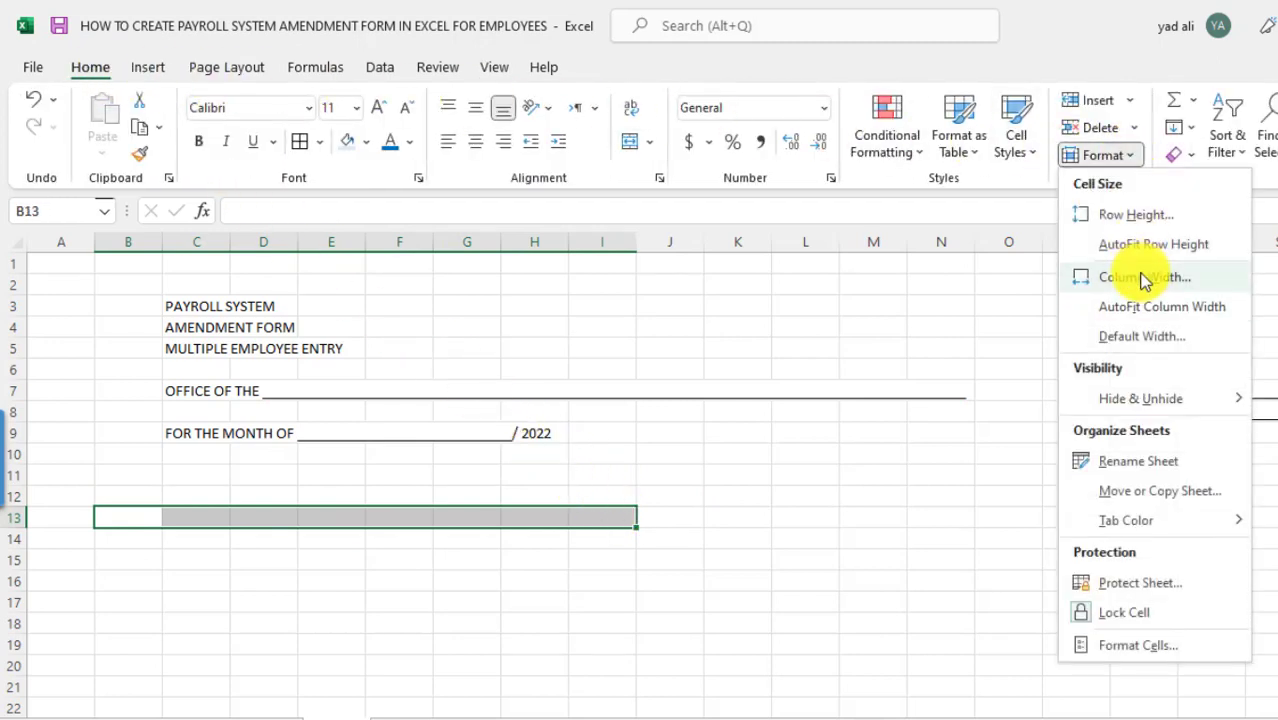
{"action": "left_click", "coordinate": [1145, 278]}
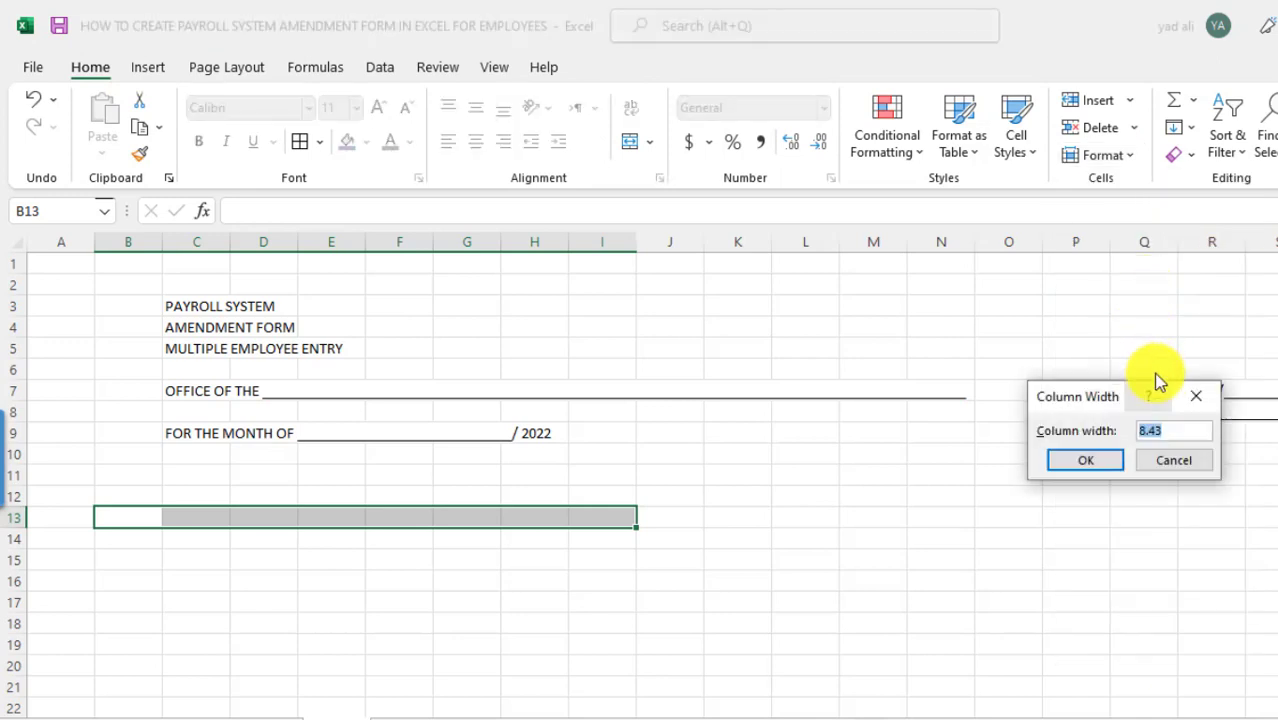
{"action": "key", "text": "Return"}
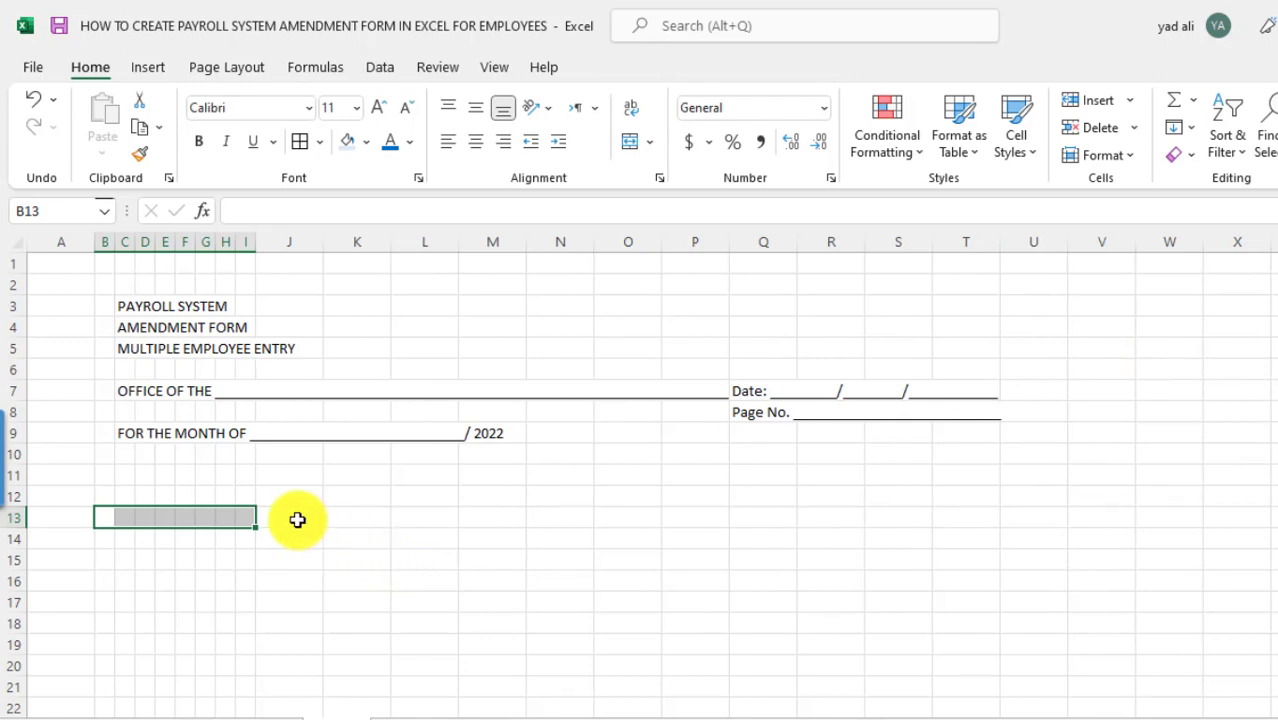
Set columns J through O to width 2
{"action": "left_click_drag", "start_coordinate": [297, 519], "coordinate": [607, 522]}
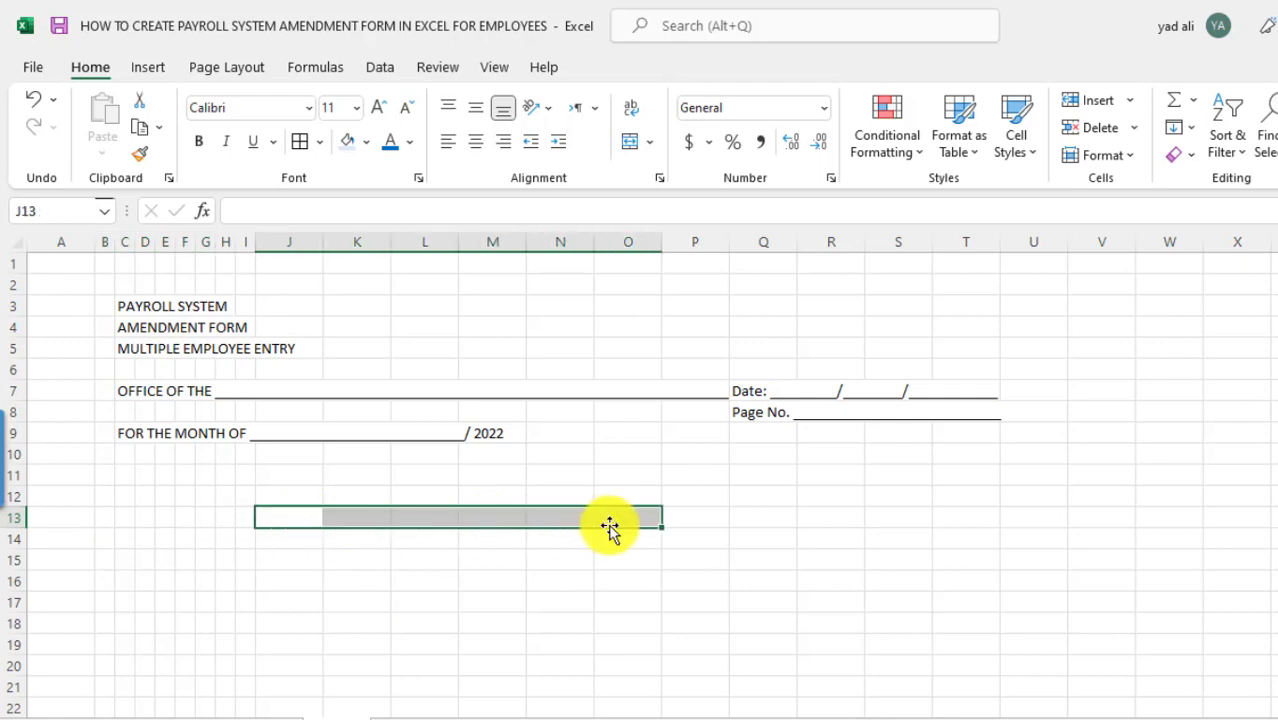
{"action": "left_click", "coordinate": [1125, 157]}
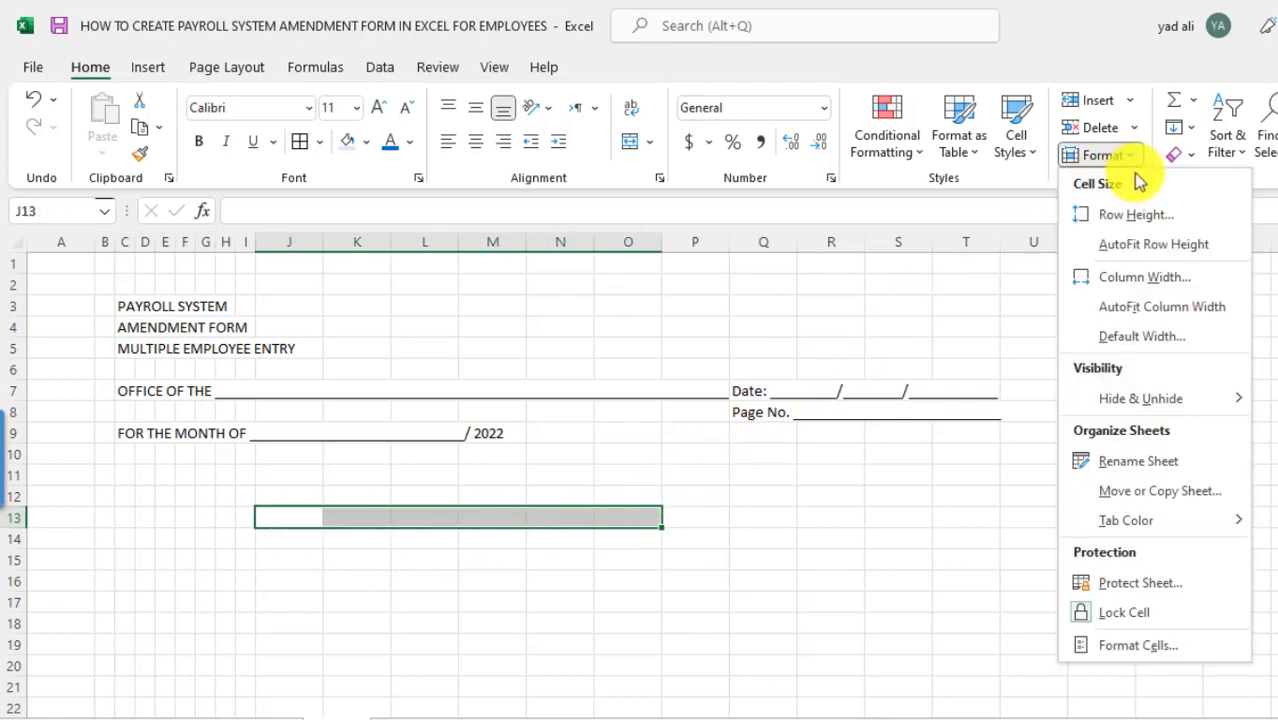
{"action": "left_click", "coordinate": [1163, 287]}
{"action": "type", "text": "2"}
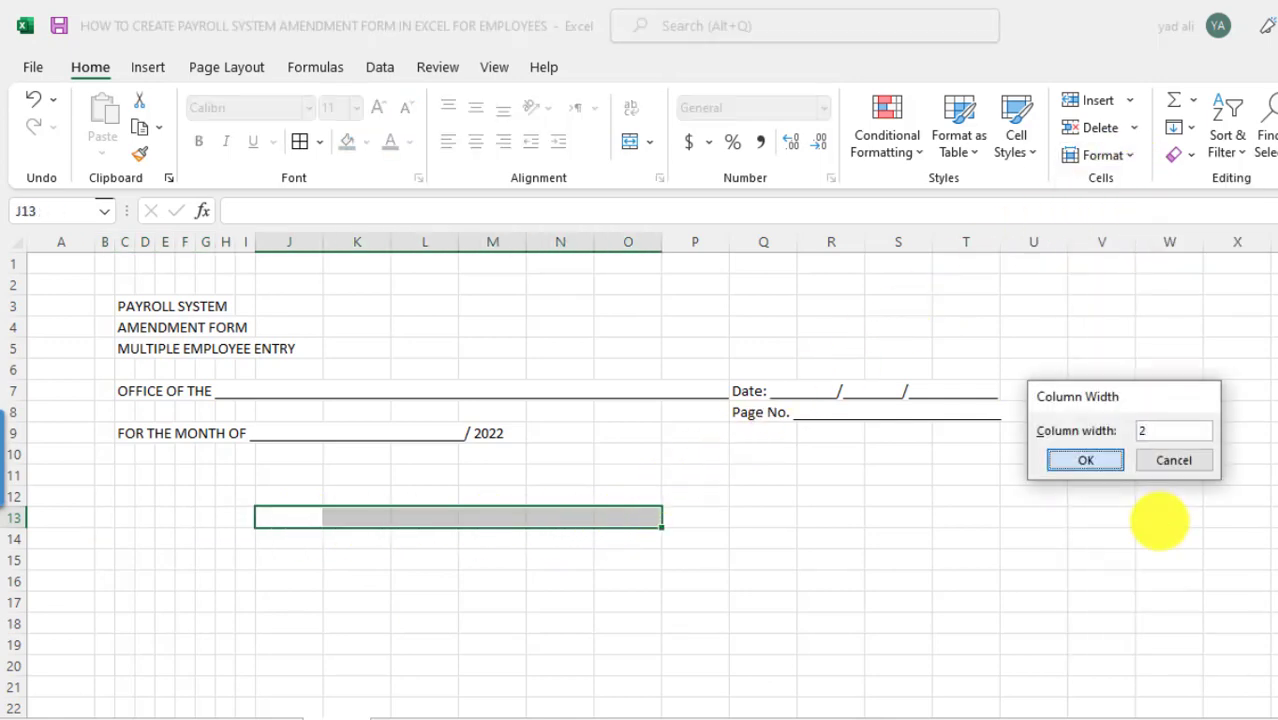
{"action": "key", "text": "Return"}
{"action": "left_click", "coordinate": [460, 604]}
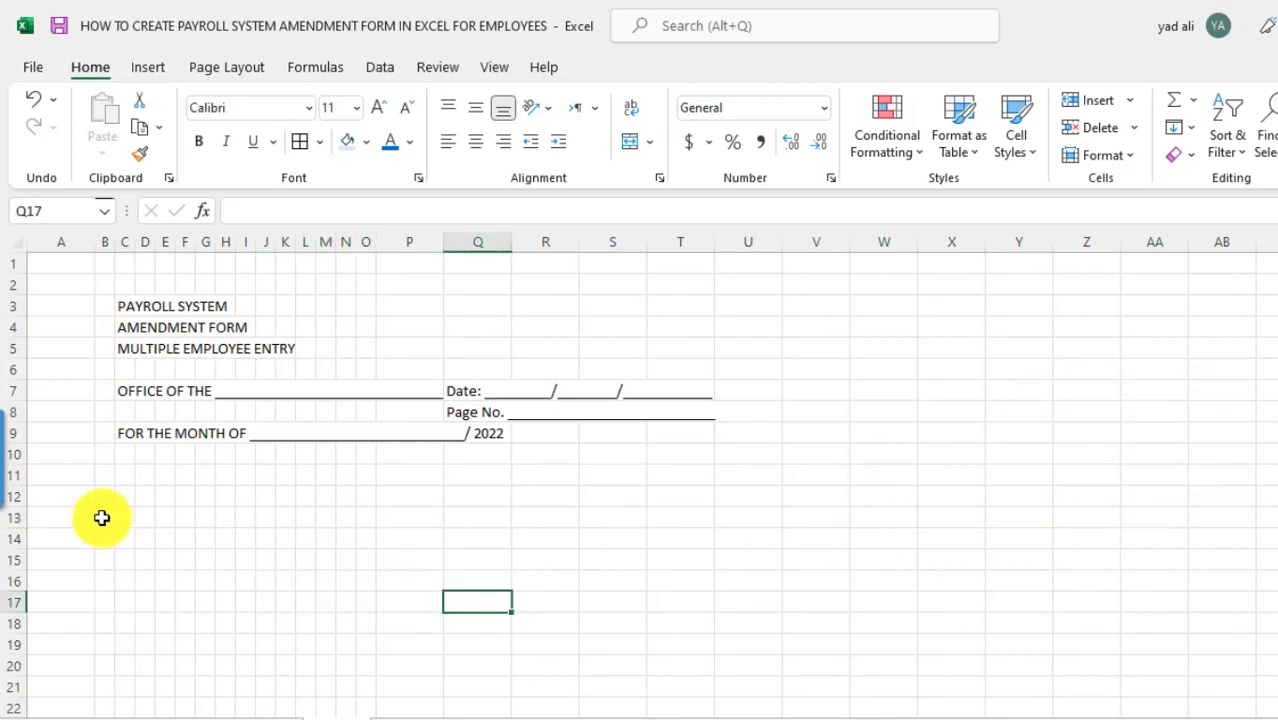
{"action": "left_click", "coordinate": [245, 644]}
Merge and centre B13:O13, B14:I14 and J14:O14
{"action": "left_click_drag", "start_coordinate": [102, 517], "coordinate": [365, 520]}
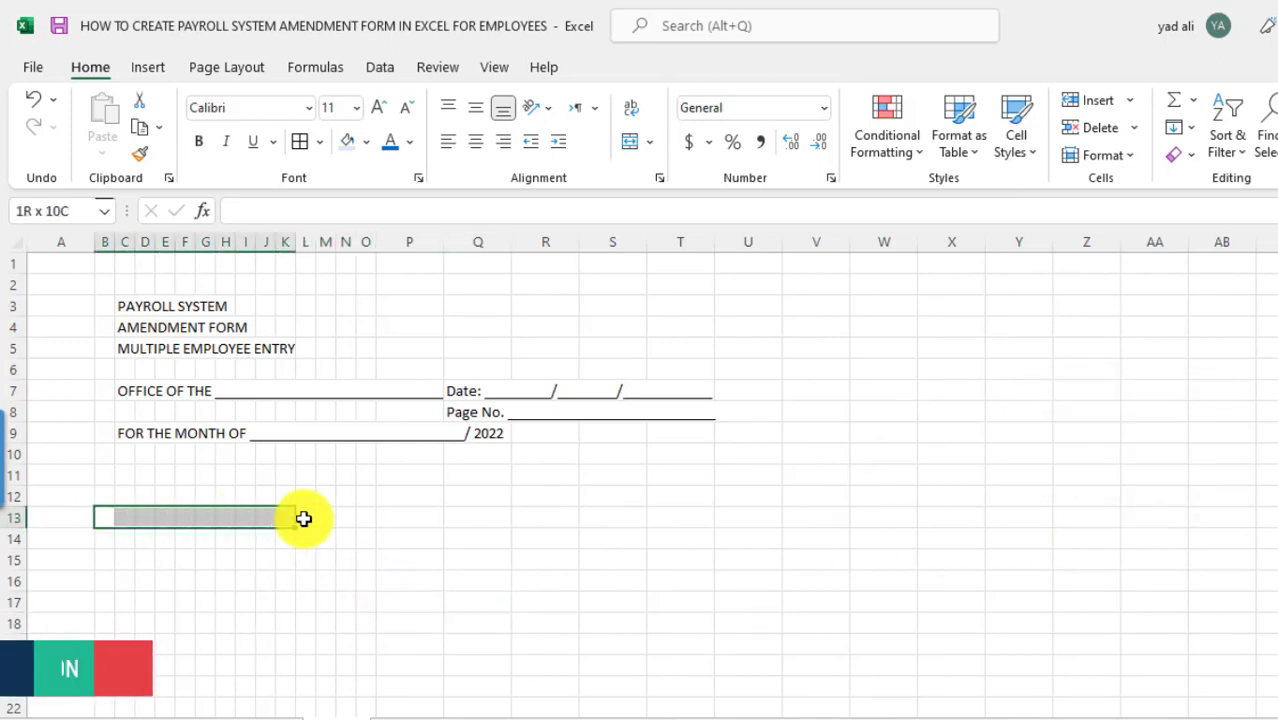
{"action": "left_click", "coordinate": [630, 141]}
{"action": "left_click", "coordinate": [478, 602]}
{"action": "left_click_drag", "start_coordinate": [103, 537], "coordinate": [247, 537]}
{"action": "left_click", "coordinate": [628, 148]}
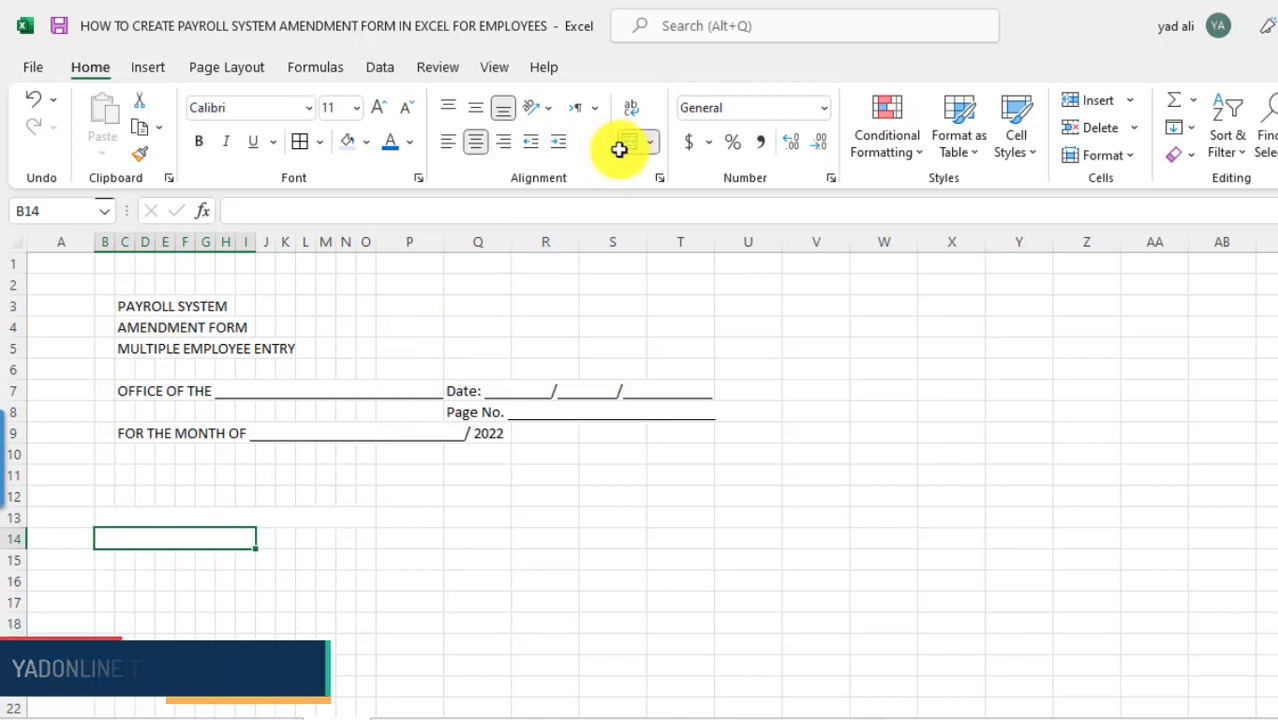
{"action": "left_click_drag", "start_coordinate": [271, 534], "coordinate": [368, 537]}
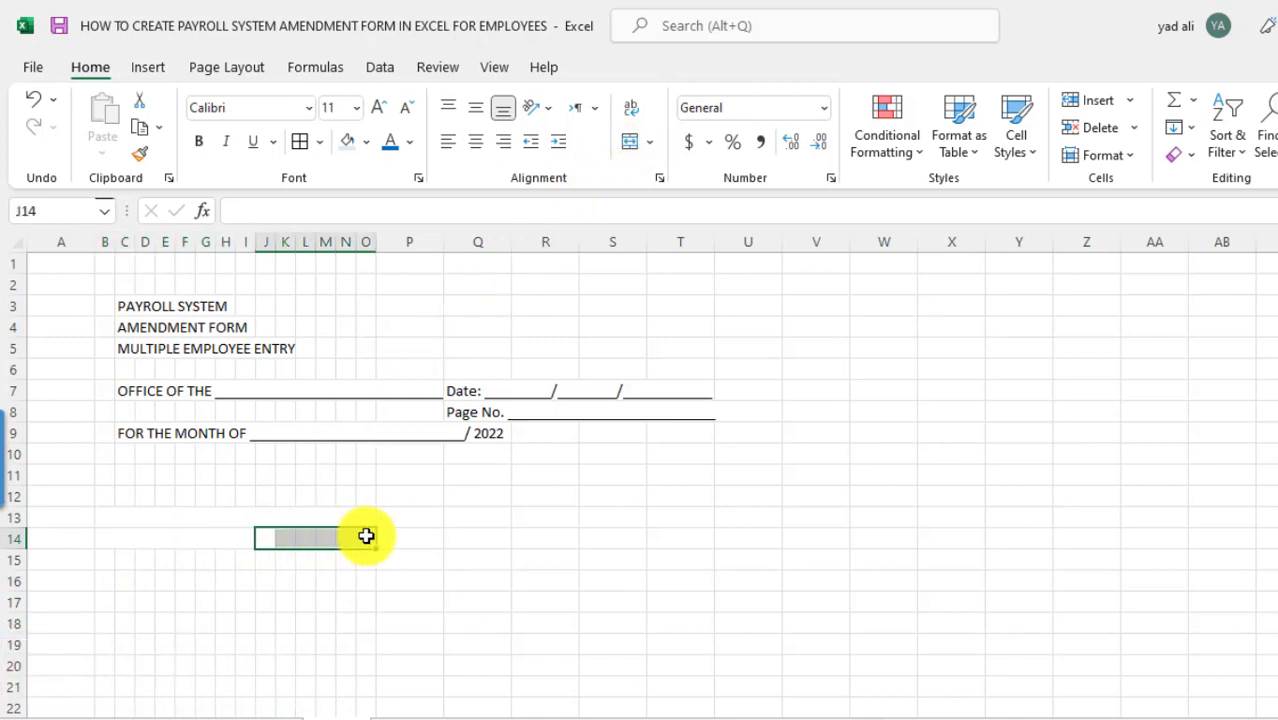
{"action": "left_click", "coordinate": [630, 141]}
{"action": "left_click", "coordinate": [651, 624]}
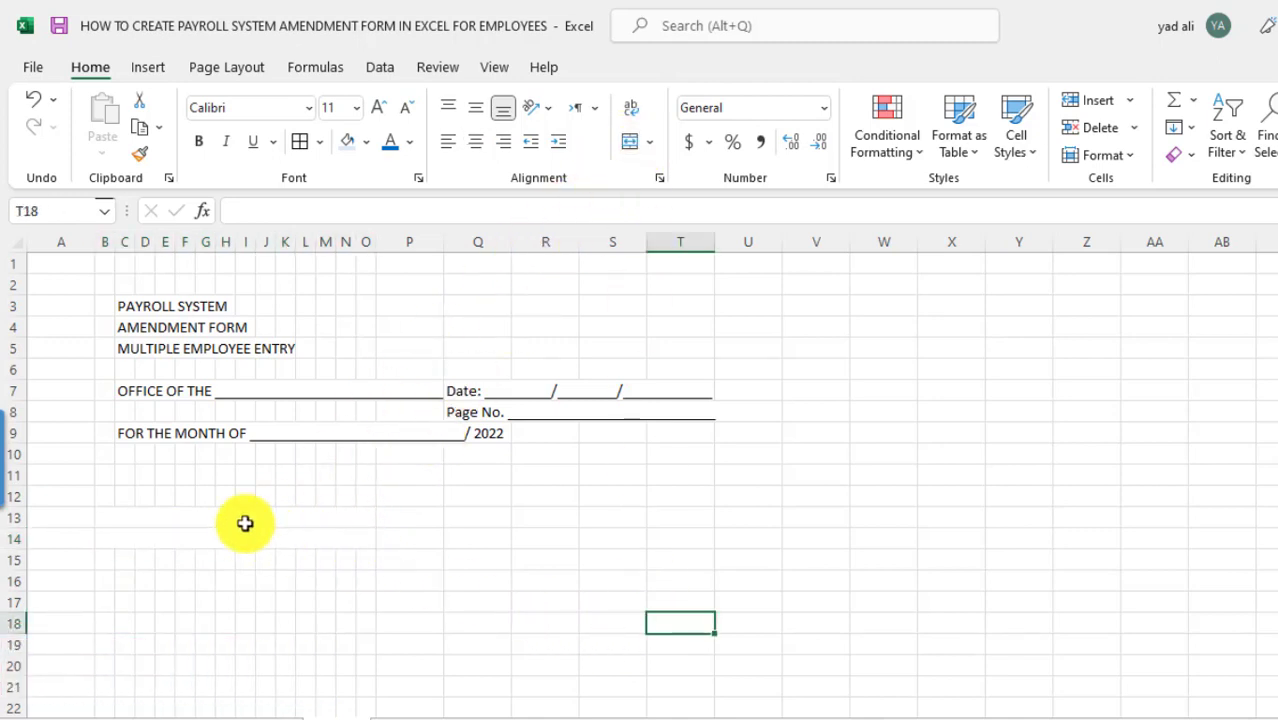
Label the merged cells EMPLOYEE DETAILS, PERSONAL NUMBER and EMPLOYEE NAME
{"action": "left_click", "coordinate": [245, 523]}
{"action": "key", "text": "F2"}
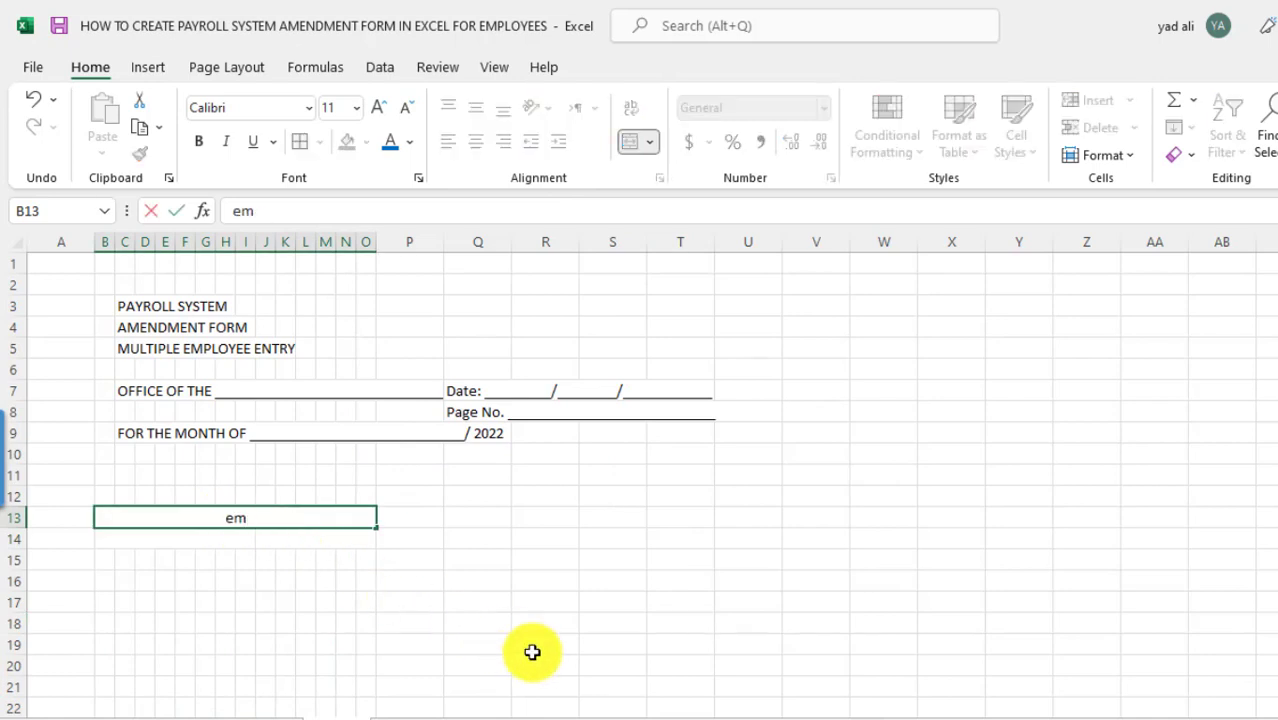
{"action": "type", "text": "D"}
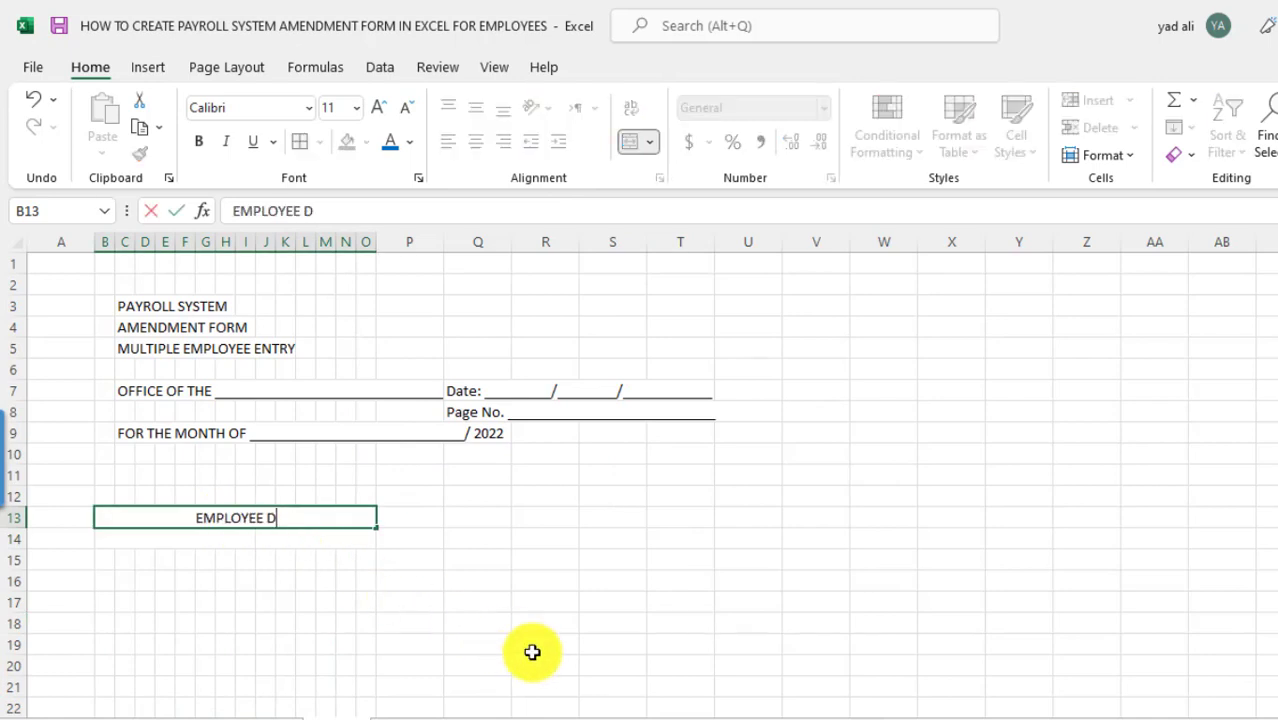
{"action": "type", "text": "ETAILS"}
{"action": "key", "text": "Return"}
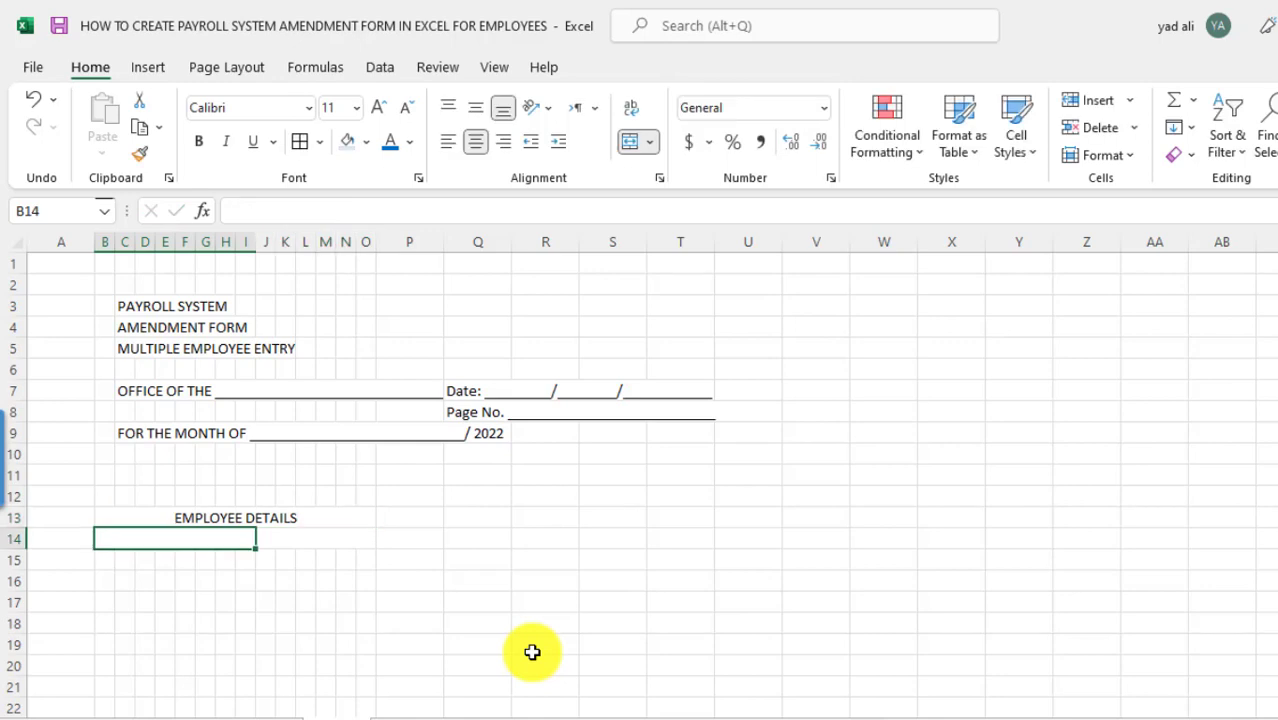
{"action": "type", "text": "PERSONAL NUMBER"}
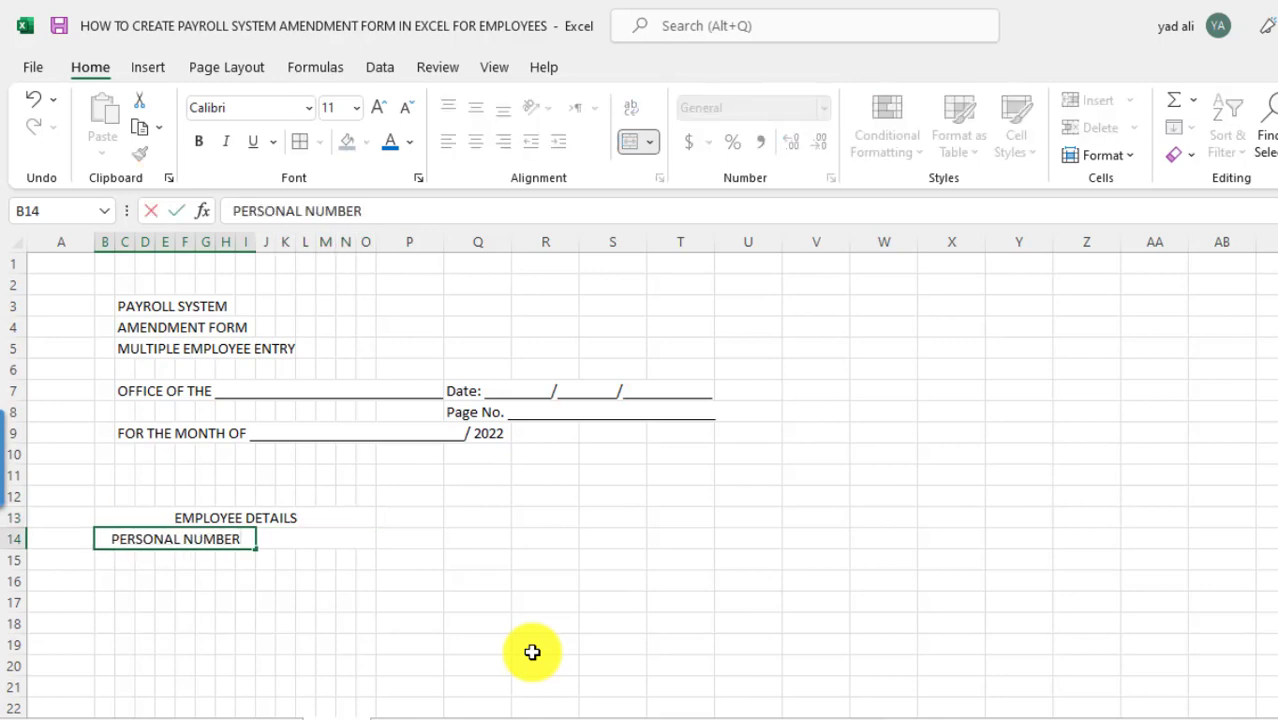
{"action": "key", "text": "Tab"}
{"action": "type", "text": "EMPLOYEE"}
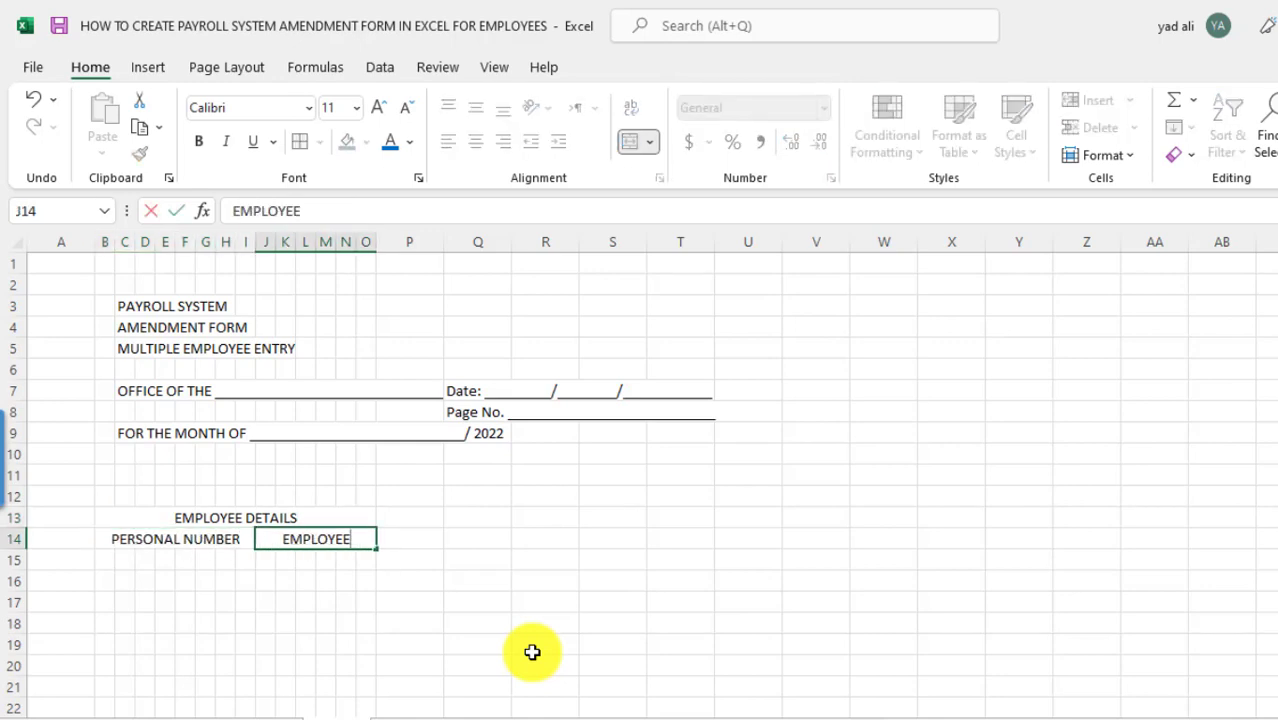
{"action": "type", "text": " NAME"}
{"action": "key", "text": "Return"}
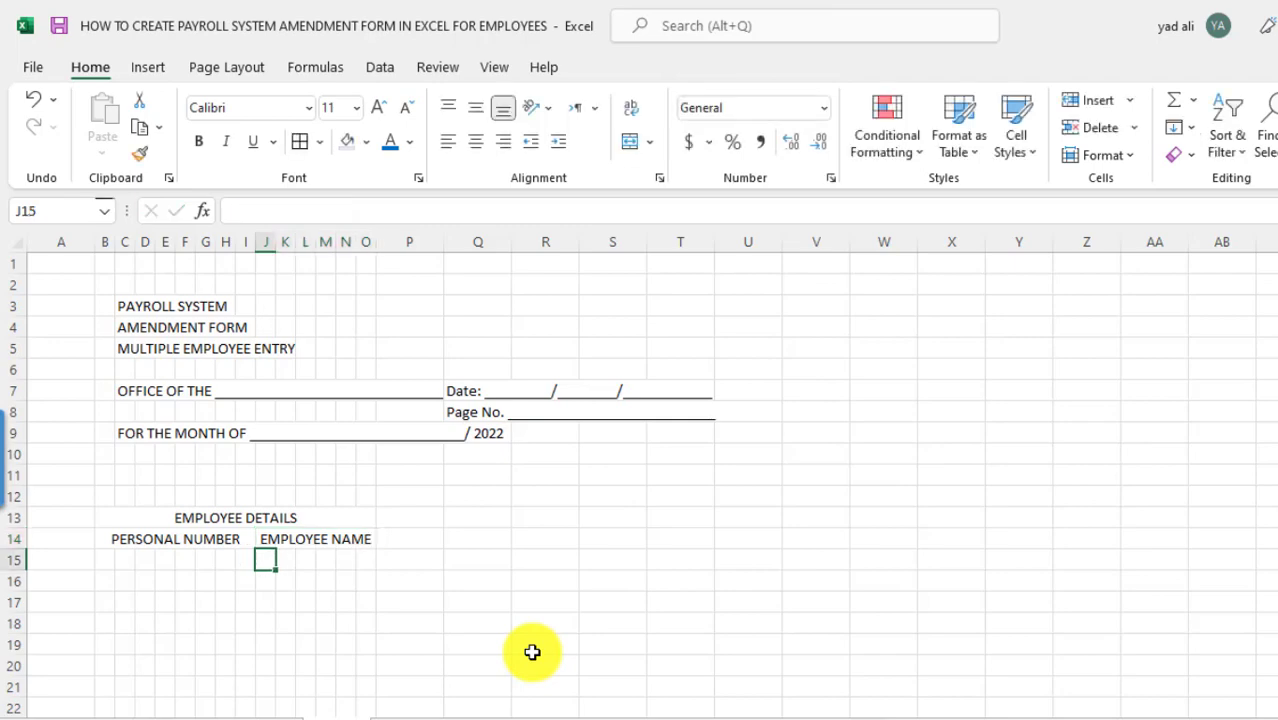
Set columns P through AC to width 2
{"action": "mouse_move", "coordinate": [412, 518]}
{"action": "left_mouse_down"}
{"action": "mouse_move", "coordinate": [949, 538]}
{"action": "mouse_move", "coordinate": [1270, 490]}
{"action": "left_mouse_up"}
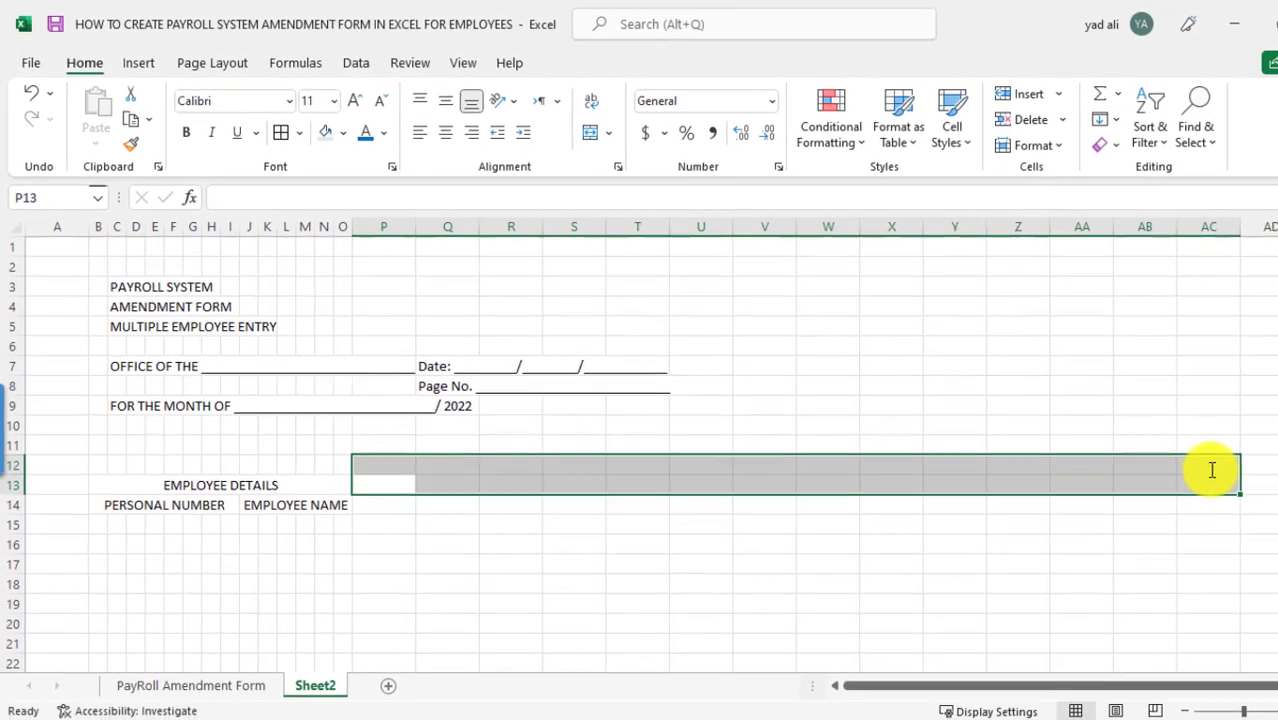
{"action": "left_click", "coordinate": [1040, 145]}
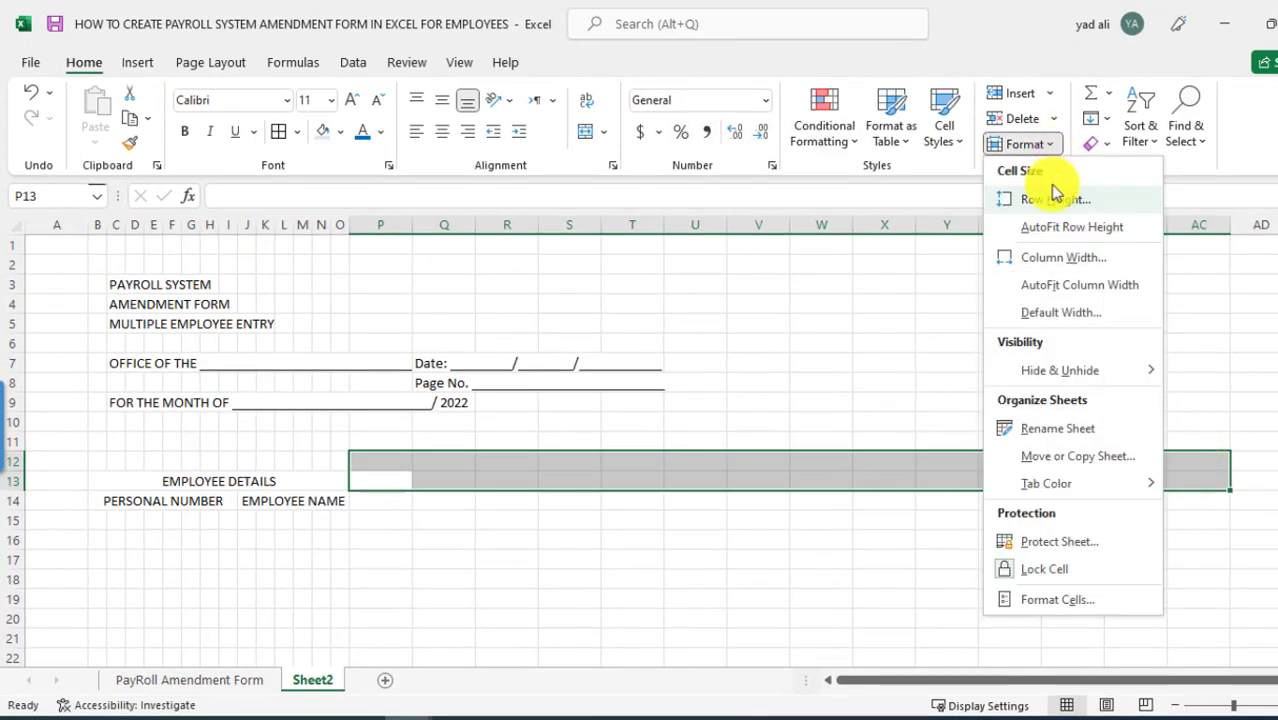
{"action": "left_click", "coordinate": [1085, 256]}
{"action": "type", "text": "2"}
{"action": "key", "text": "Return"}
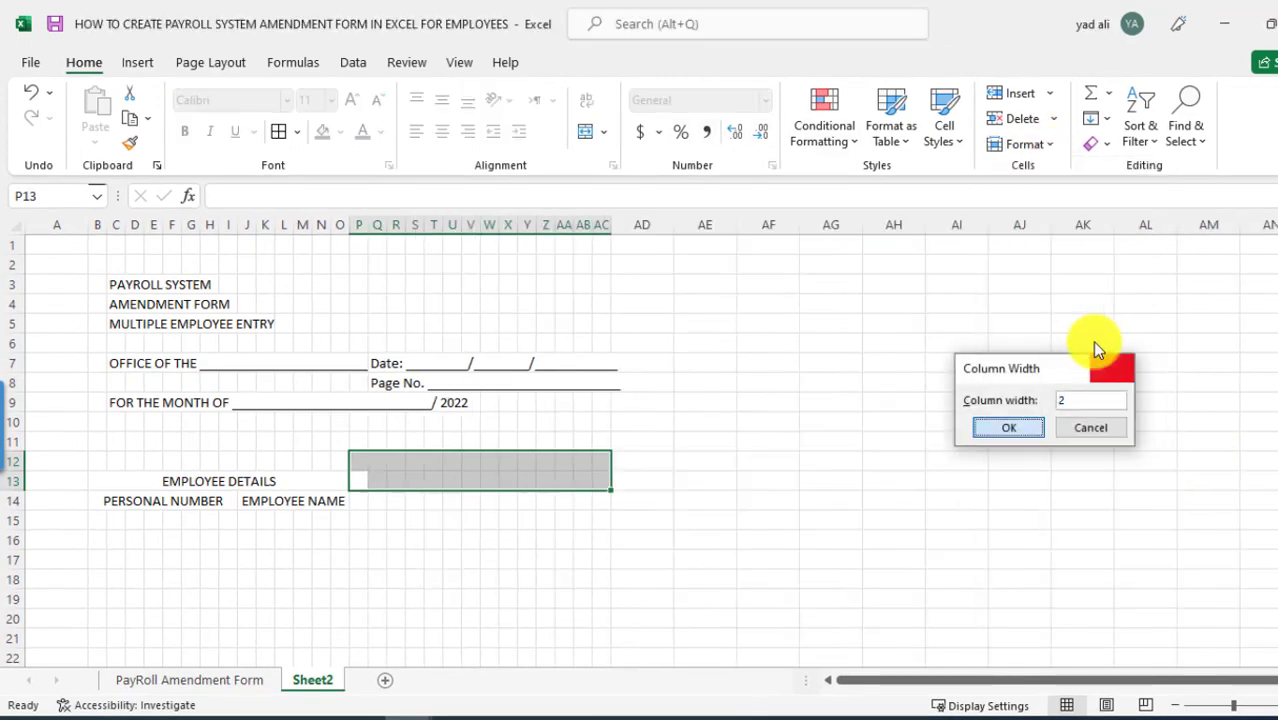
{"action": "left_click", "coordinate": [668, 558]}
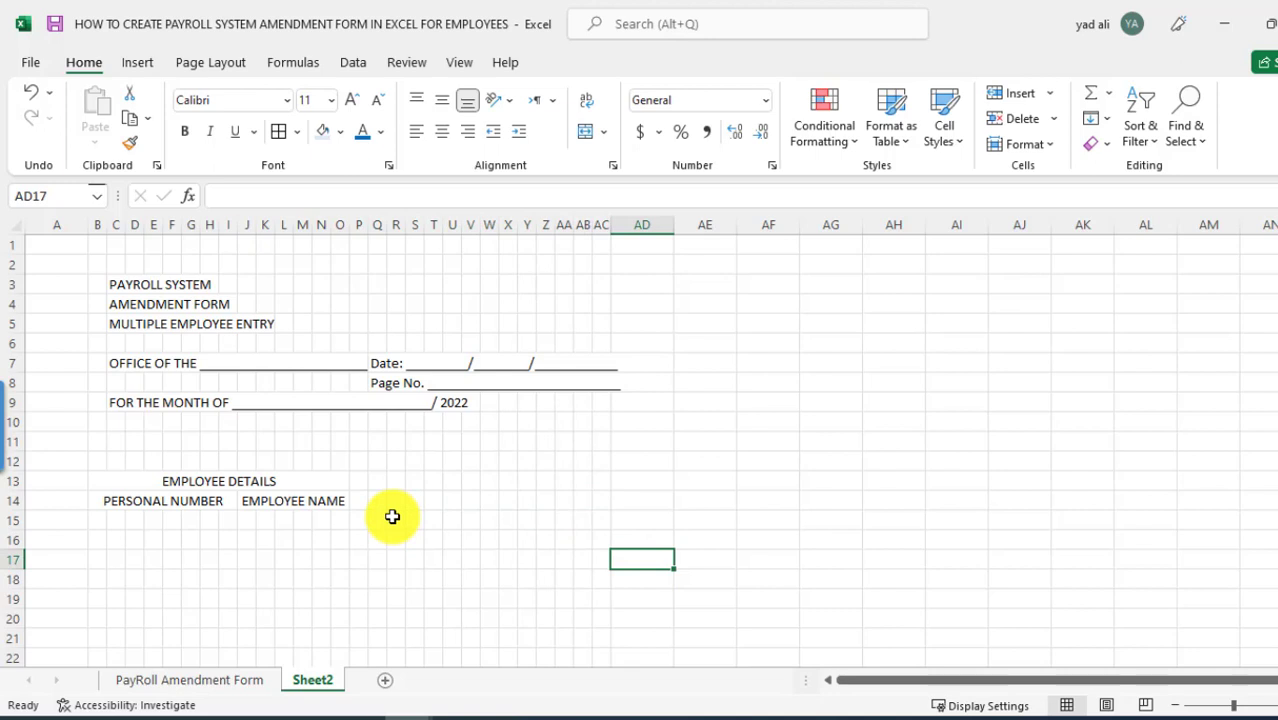
Merge P14:AC14 and enter the NIC NUMBER heading
{"action": "left_click_drag", "start_coordinate": [358, 500], "coordinate": [600, 495]}
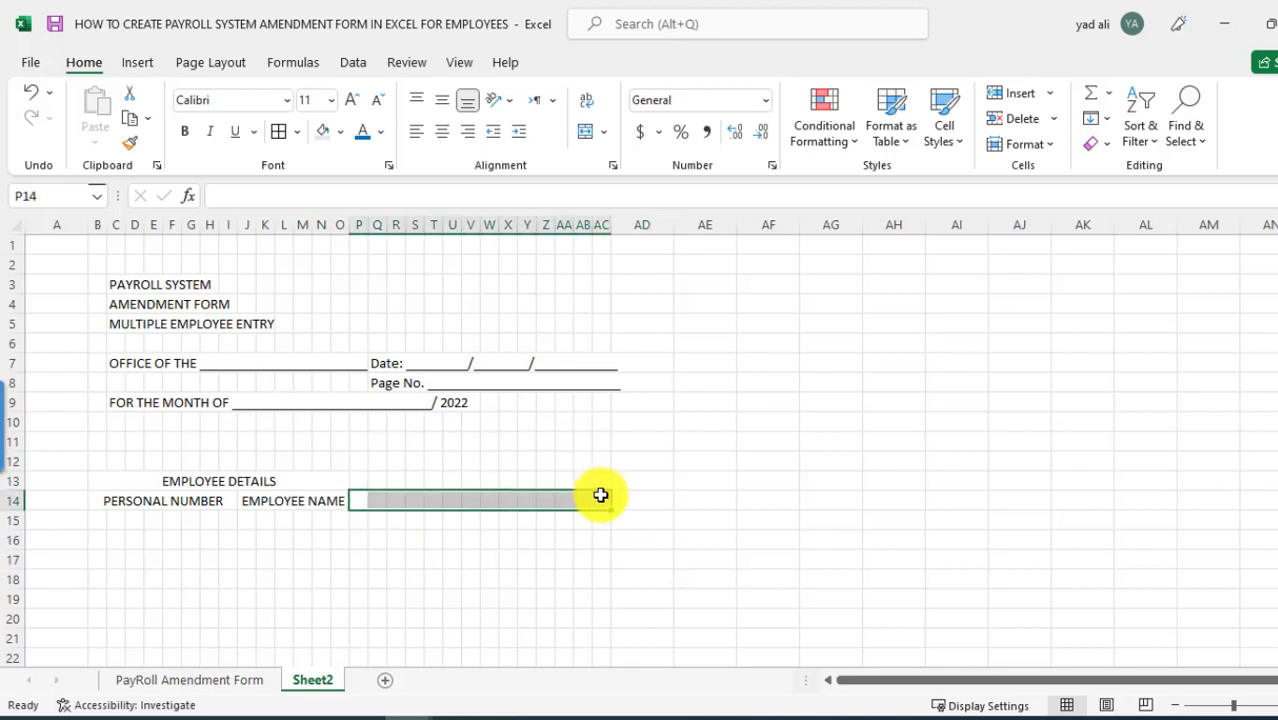
{"action": "left_click", "coordinate": [586, 131]}
{"action": "left_click", "coordinate": [655, 540]}
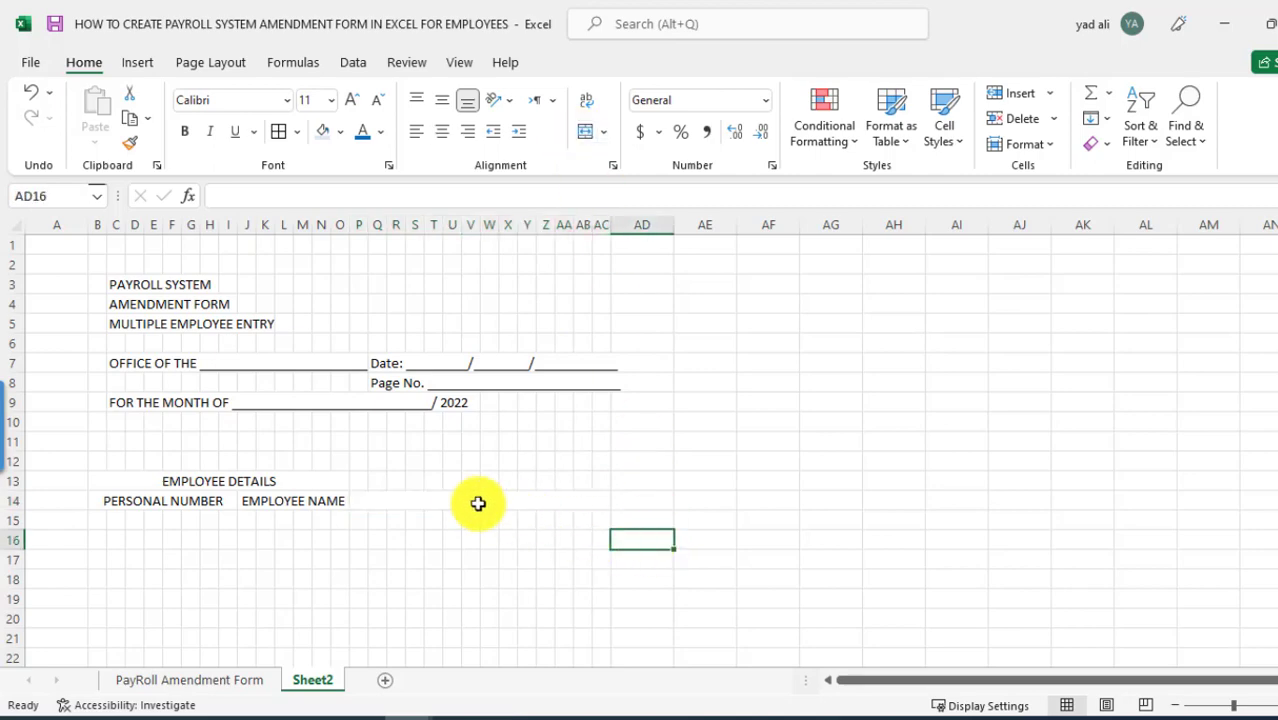
{"action": "left_click", "coordinate": [478, 503]}
{"action": "type", "text": "NIC "}
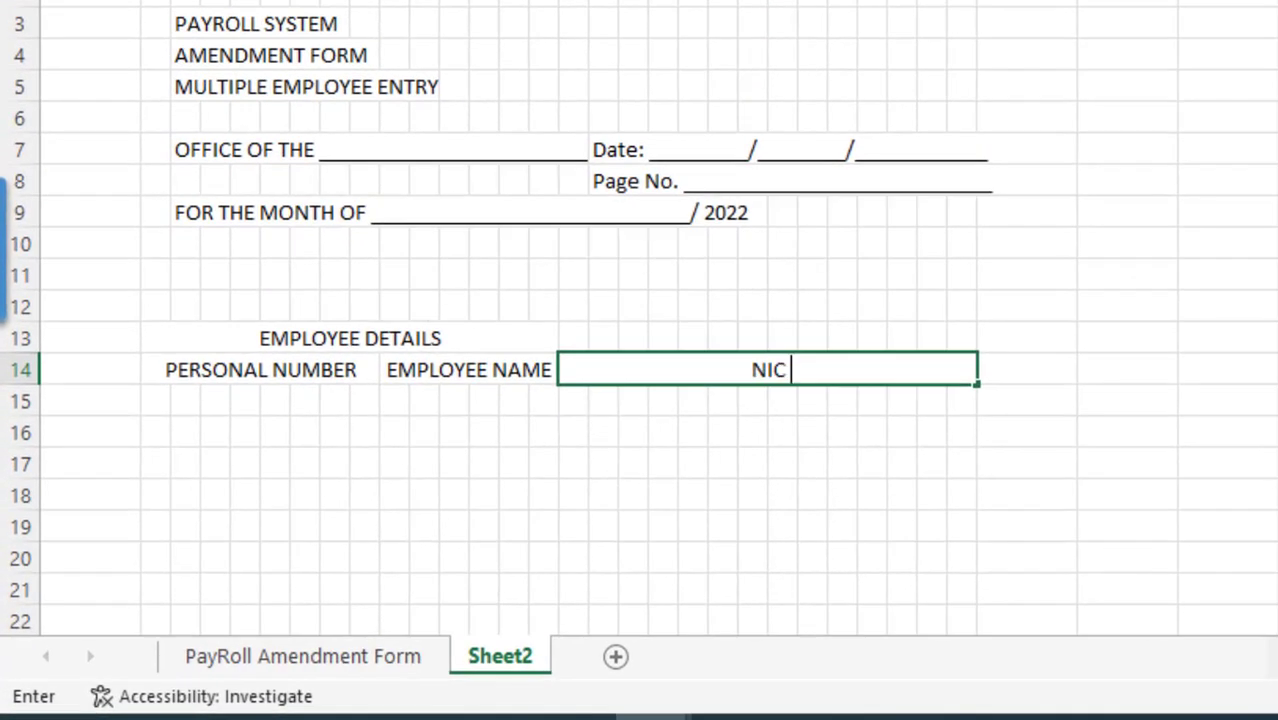
{"action": "type", "text": "NUMBER"}
{"action": "key", "text": "Return"}
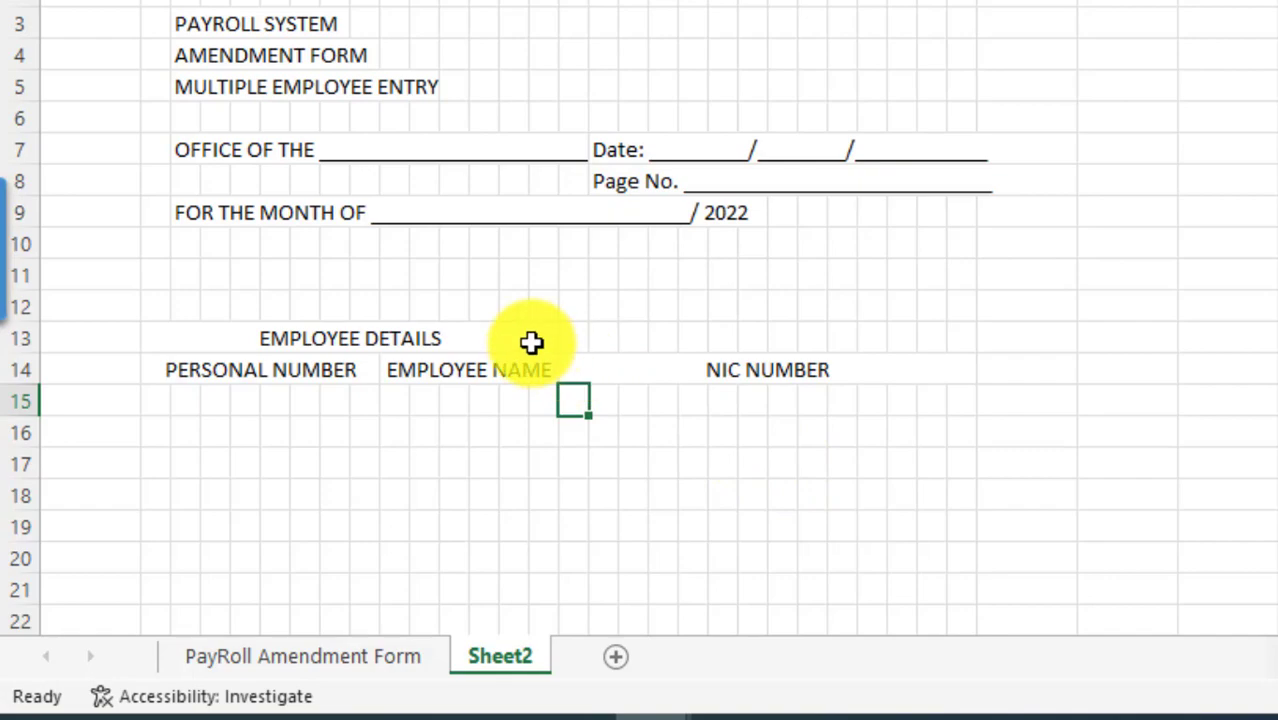
Merge and centre EMPLOYEE DETAILS across B13:AC13
{"action": "left_click_drag", "start_coordinate": [531, 343], "coordinate": [934, 338]}
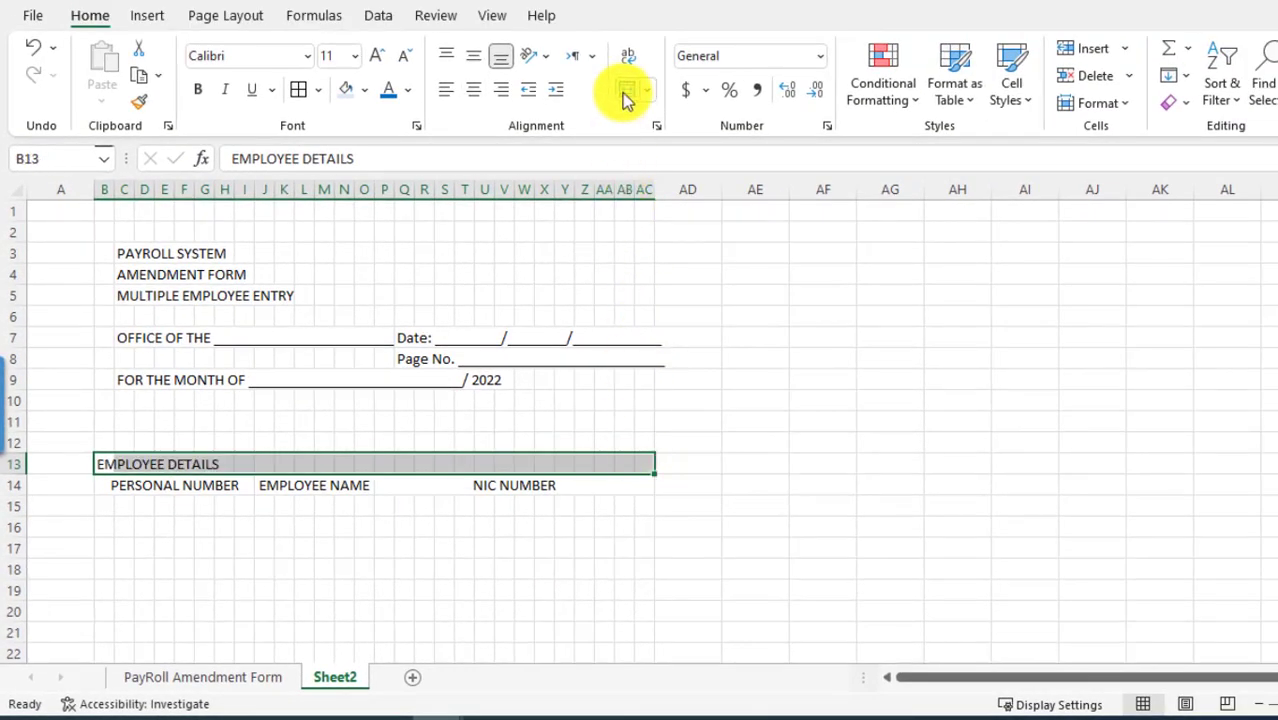
{"action": "left_click", "coordinate": [625, 92]}
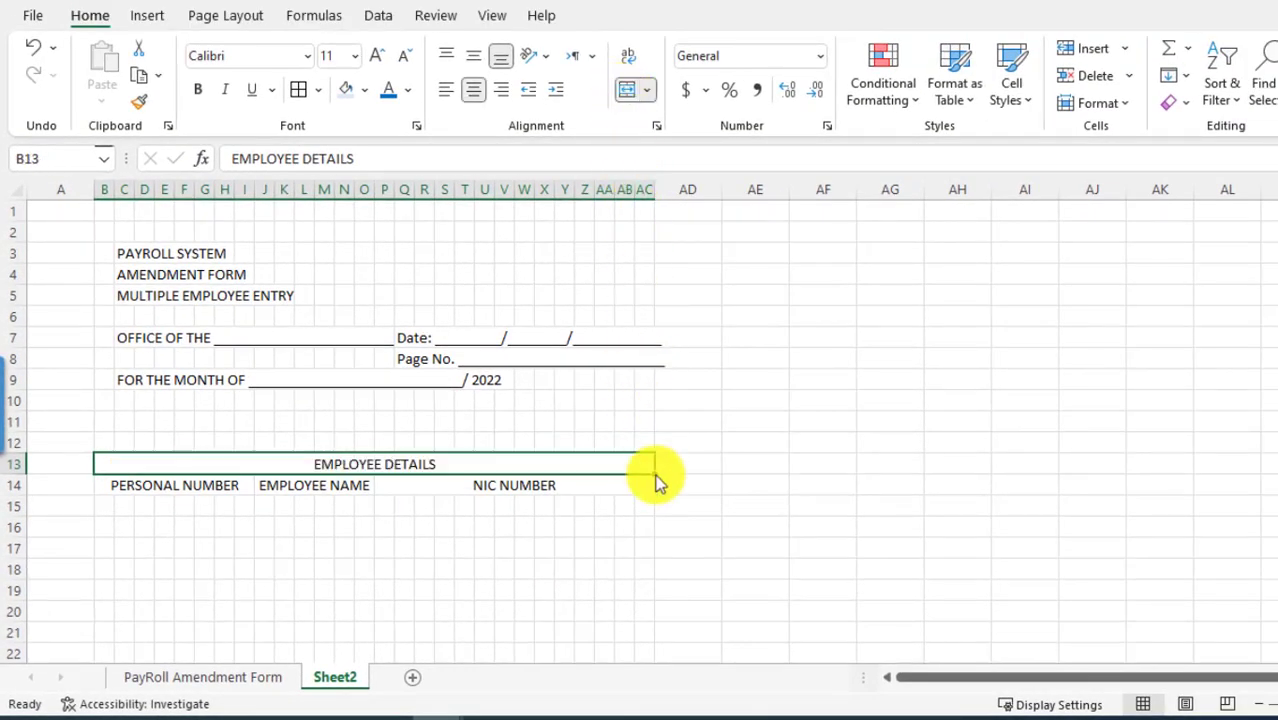
{"action": "left_click", "coordinate": [666, 597]}
{"action": "scroll", "coordinate": [386, 484], "scroll_direction": "down", "scroll_amount": 1}
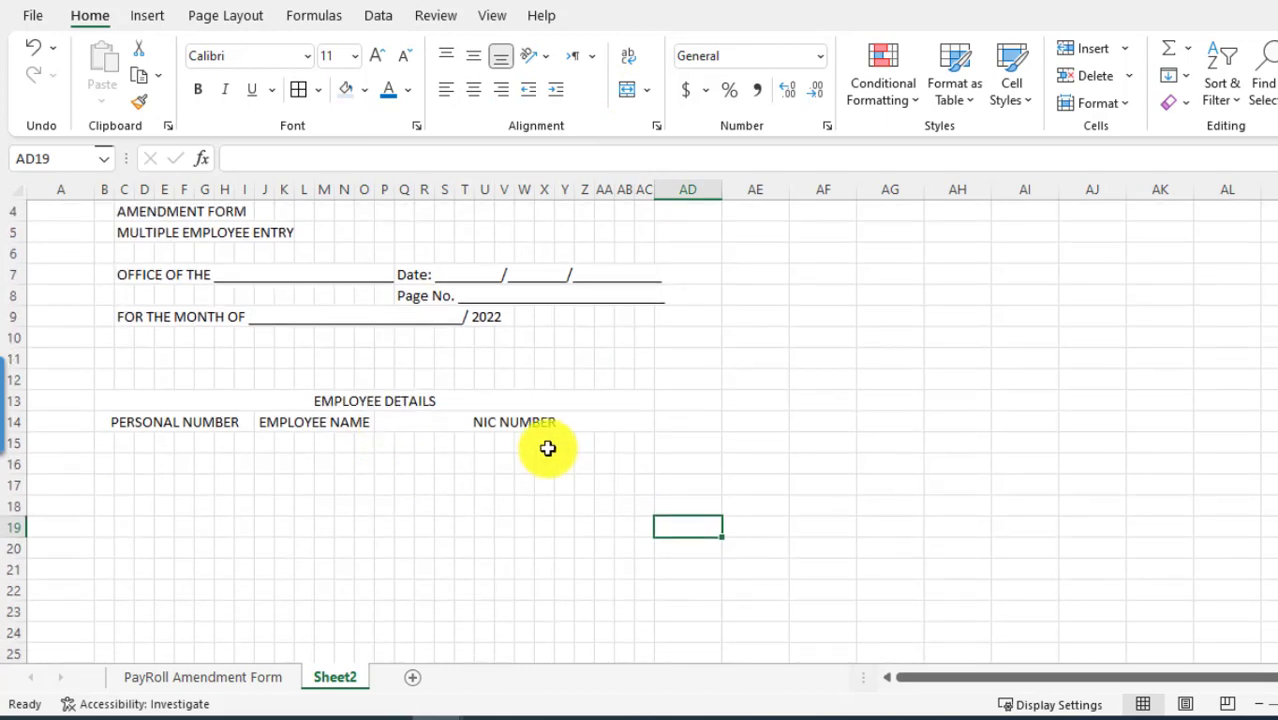
Merge AD13:AD14 and enter the Info Type heading
{"action": "left_click_drag", "start_coordinate": [676, 401], "coordinate": [676, 421]}
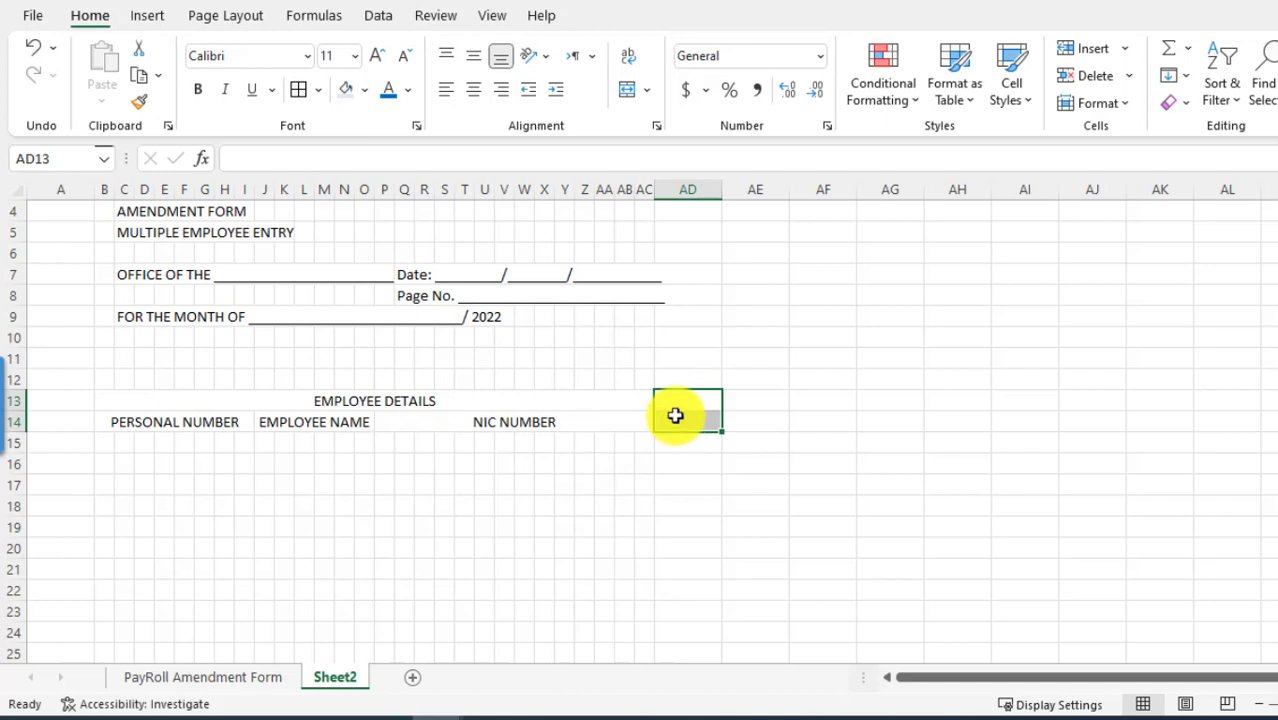
{"action": "left_click", "coordinate": [628, 89]}
{"action": "type", "text": "i"}
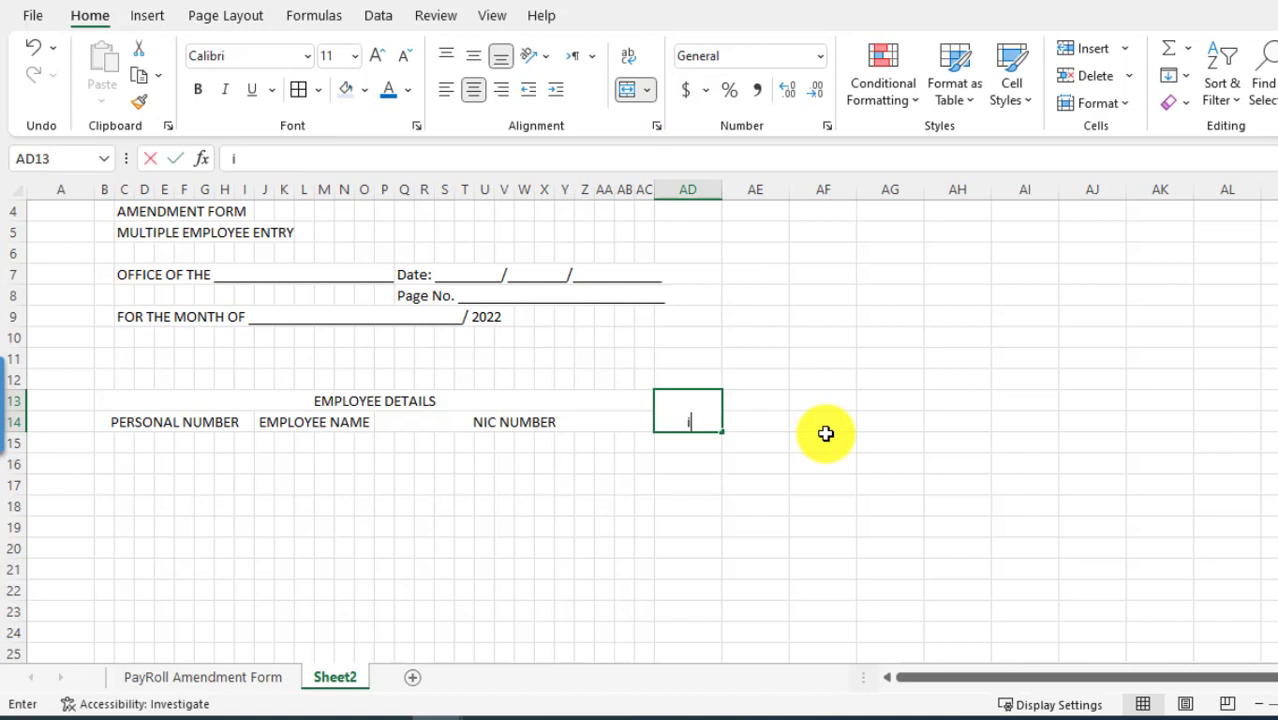
{"action": "type", "text": "NFO"}
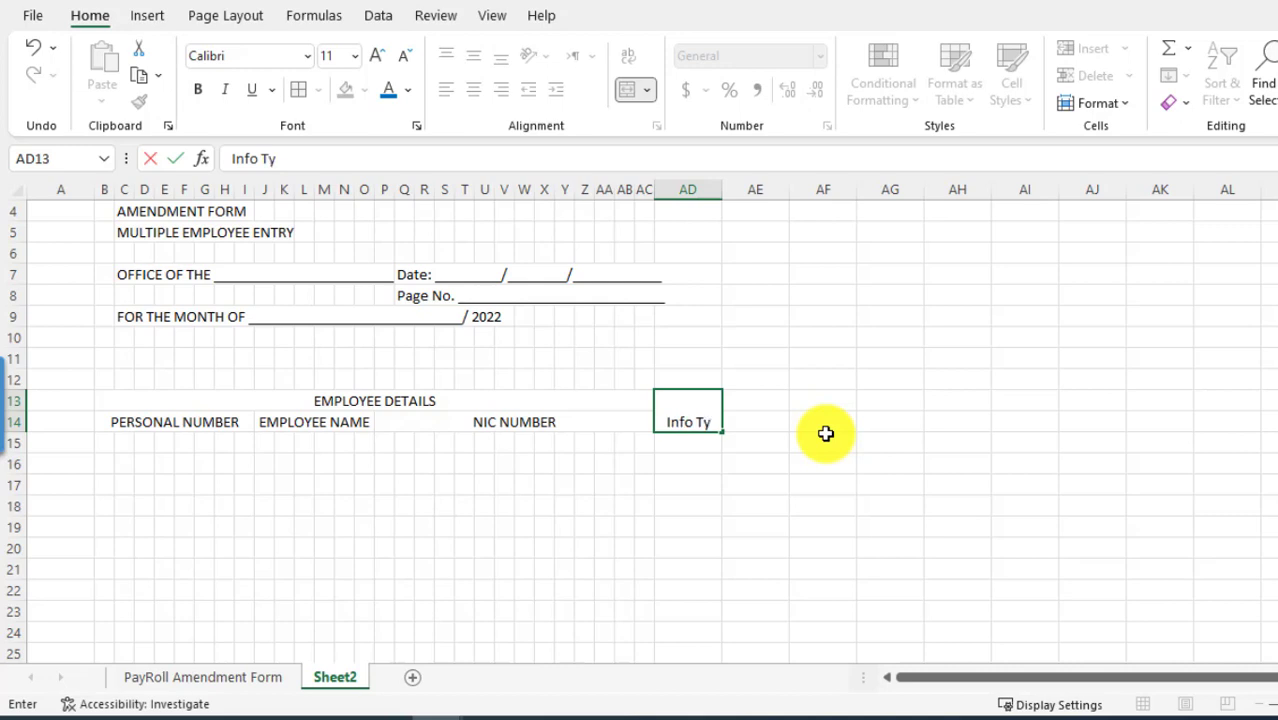
{"action": "key", "text": "Return"}
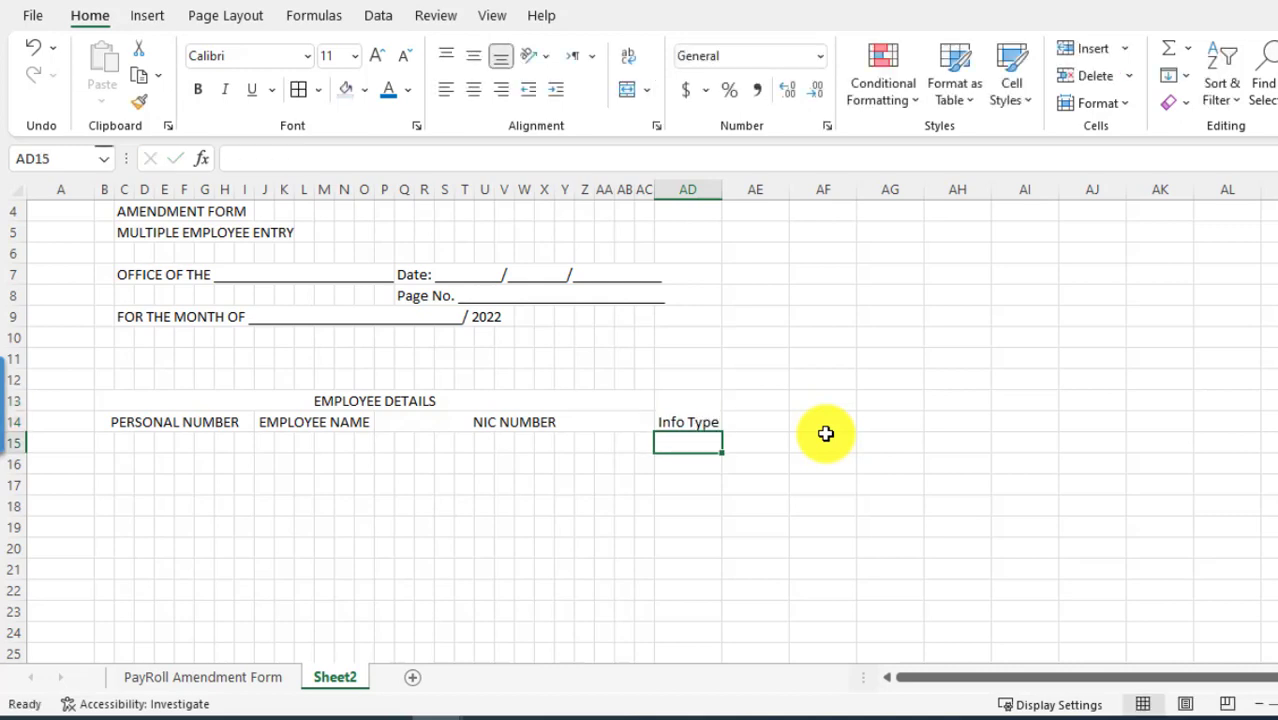
{"action": "key", "text": "Up"}
{"action": "key", "text": "Up"}
{"action": "key", "text": "Right"}
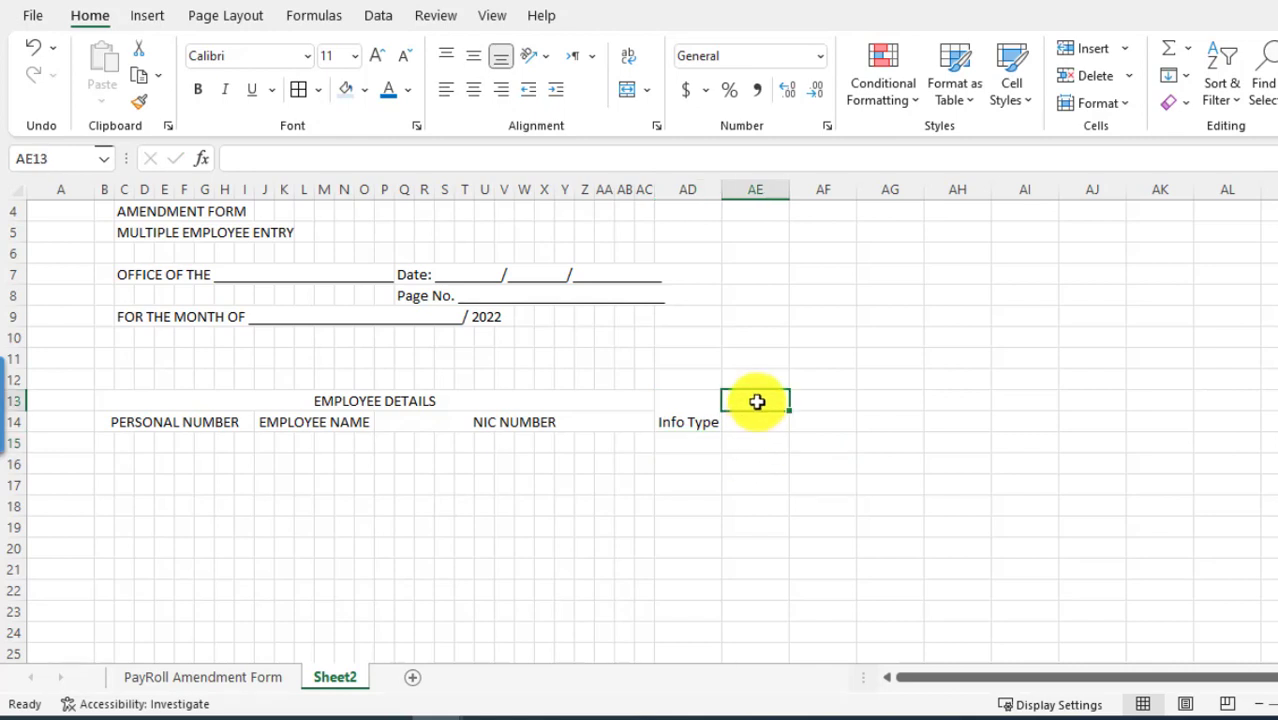
Merge AE13:AJ13 as GENERAL DATA CHANGE and put Field ID in AE14
{"action": "left_click_drag", "start_coordinate": [756, 400], "coordinate": [1091, 407]}
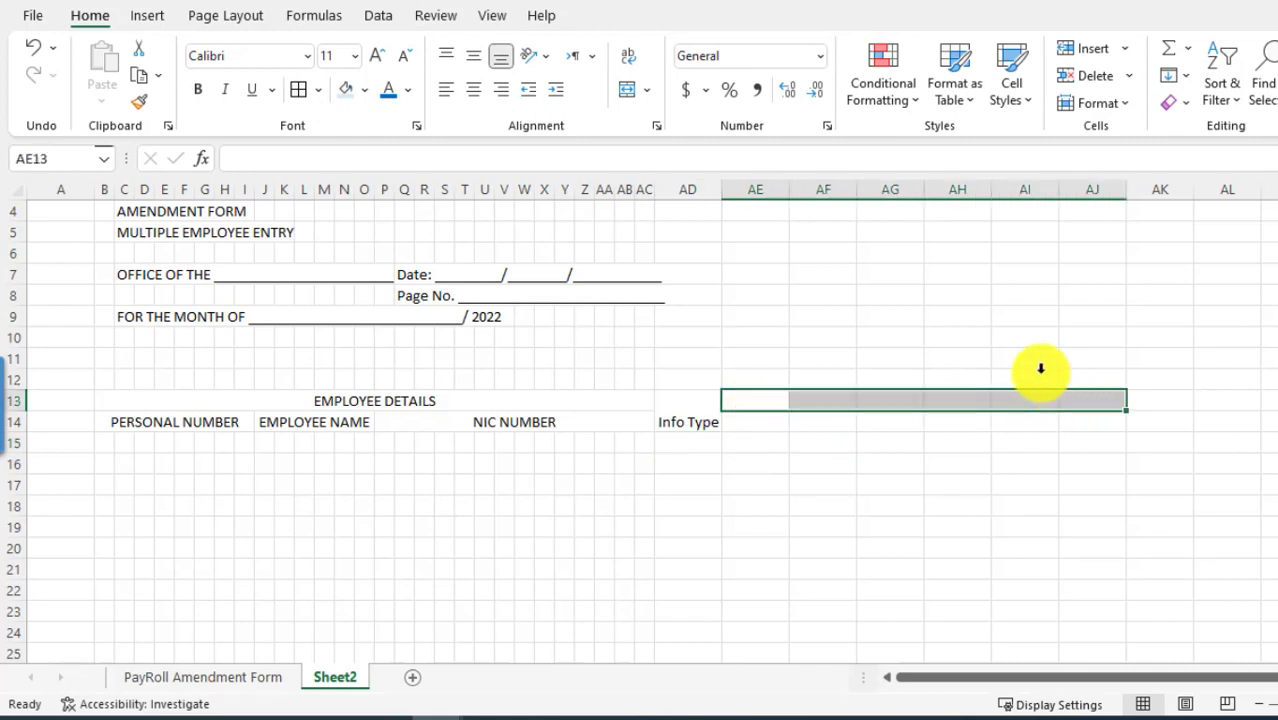
{"action": "left_click", "coordinate": [629, 90]}
{"action": "left_click", "coordinate": [867, 457]}
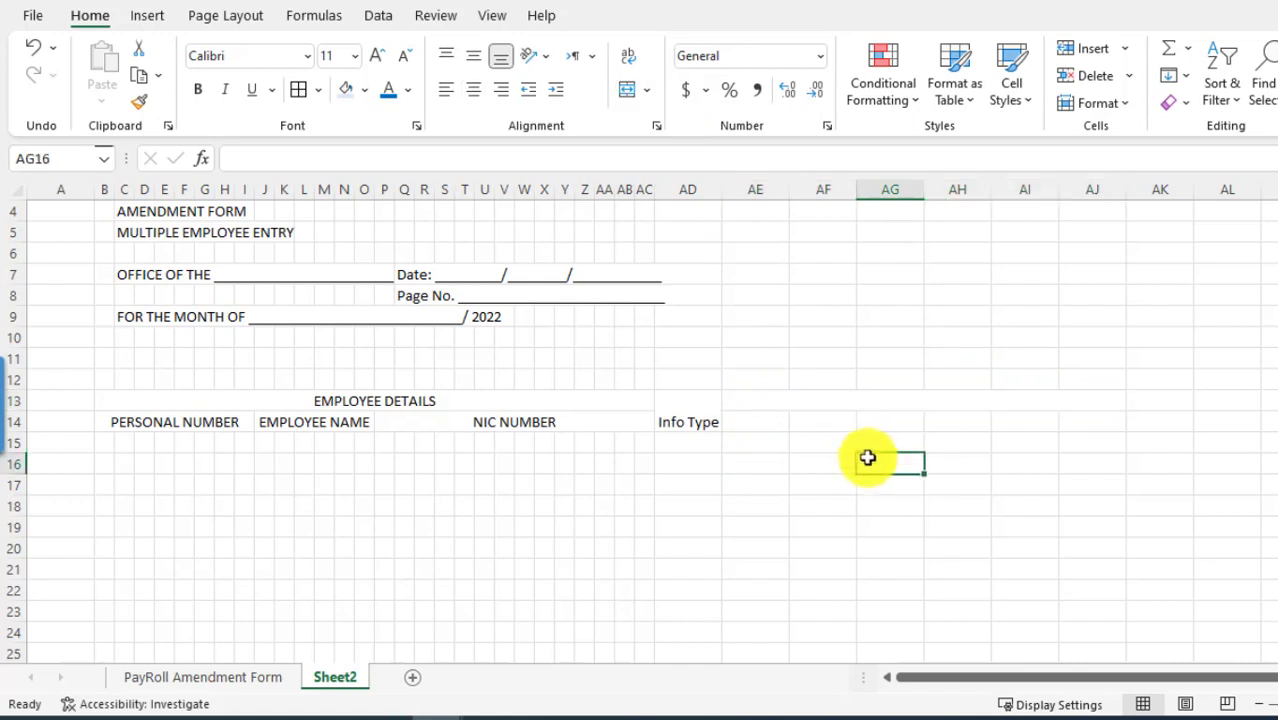
{"action": "left_click", "coordinate": [845, 397]}
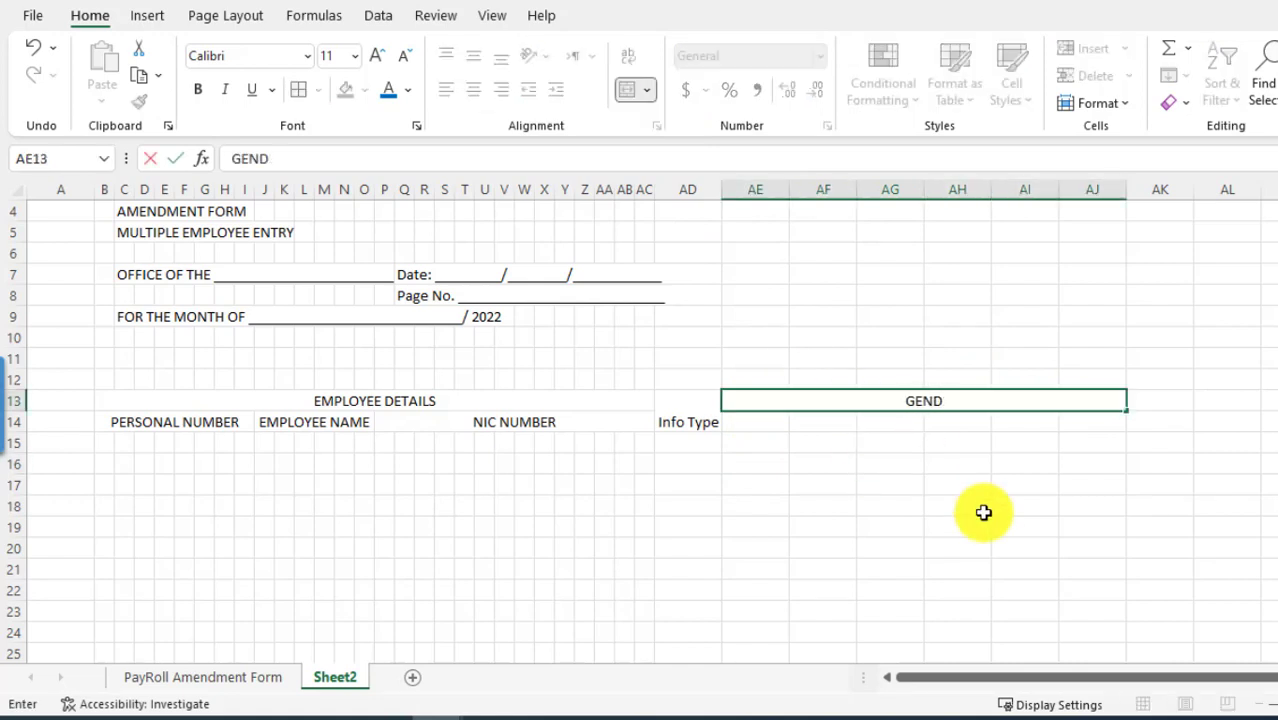
{"action": "type", "text": "DATA"}
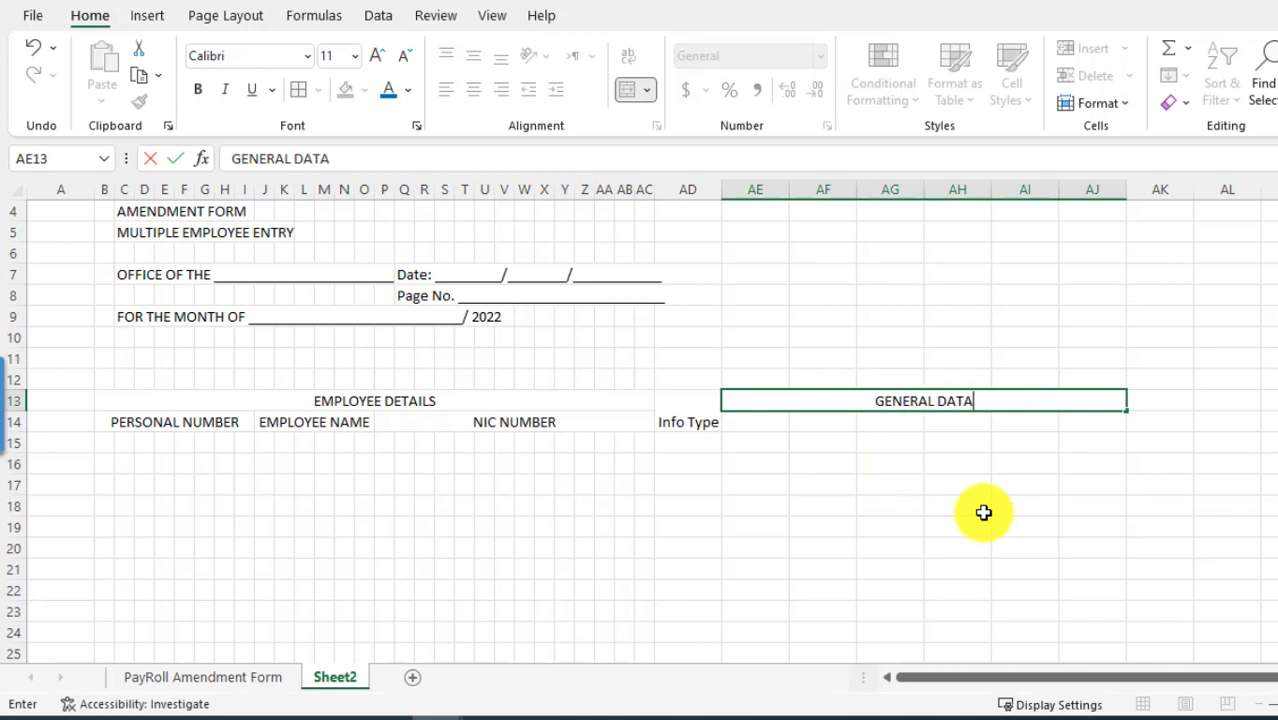
{"action": "type", "text": " CHANGE"}
{"action": "key", "text": "Return"}
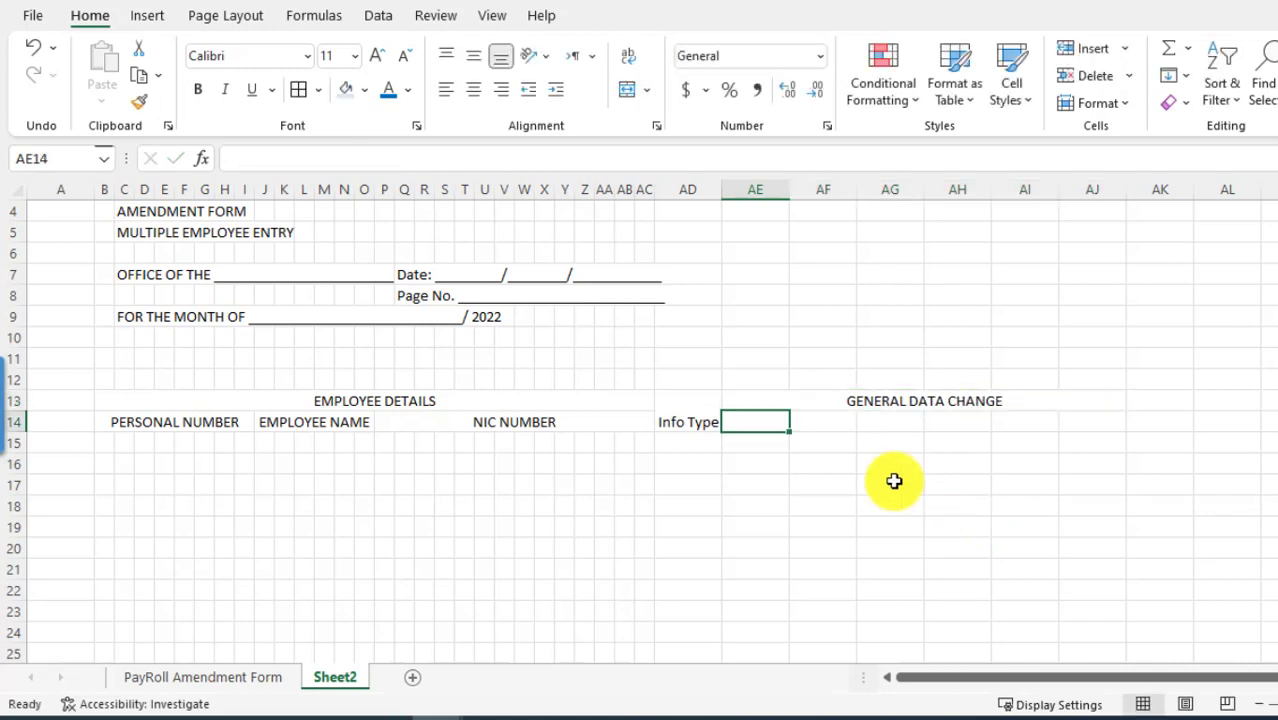
{"action": "type", "text": "f"}
{"action": "key", "text": "BackSpace"}
{"action": "type", "text": "Field ID"}
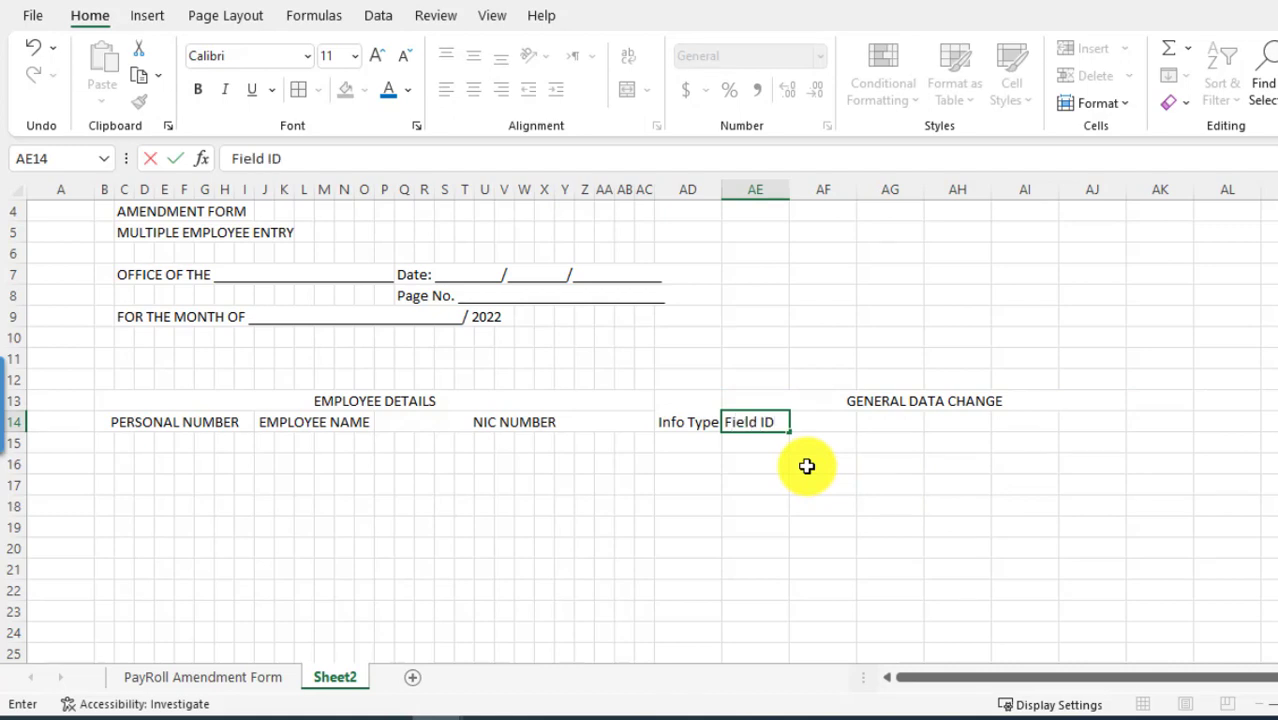
{"action": "key", "text": "Return"}
{"action": "left_click_drag", "start_coordinate": [842, 420], "coordinate": [1070, 416]}
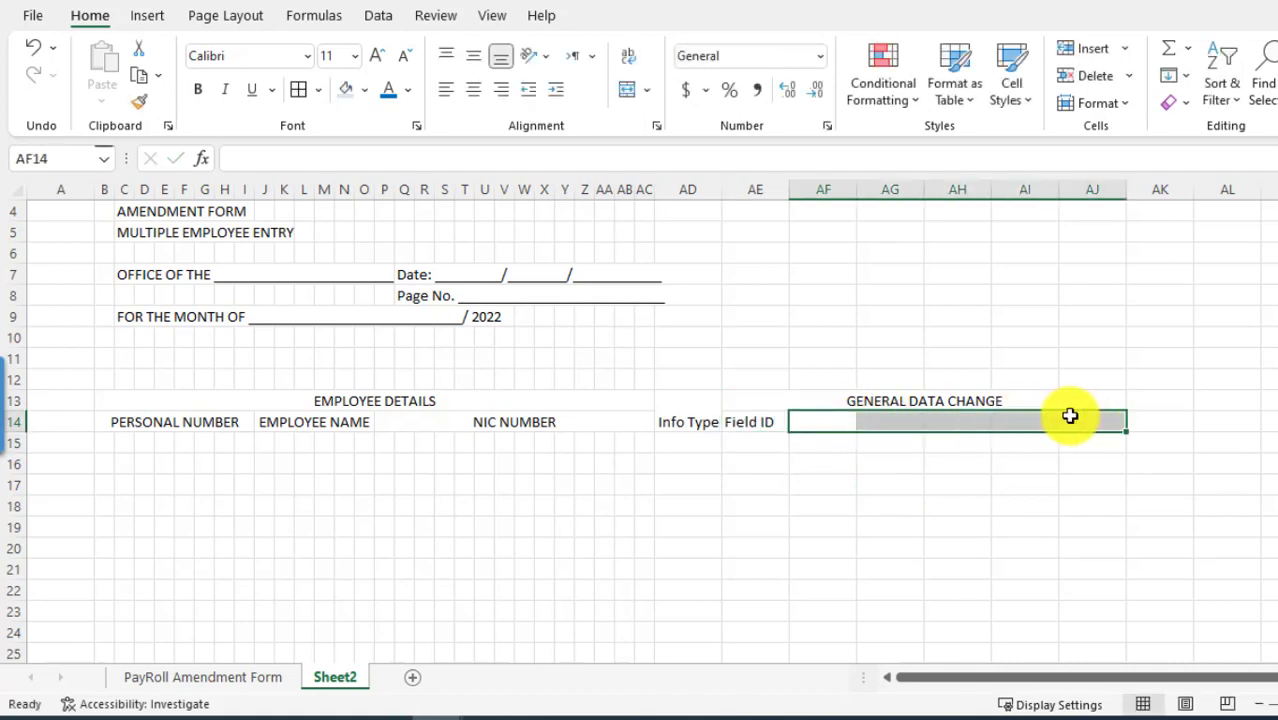
Merge AF14:AJ14 and enter the New Content heading
{"action": "left_click", "coordinate": [627, 89]}
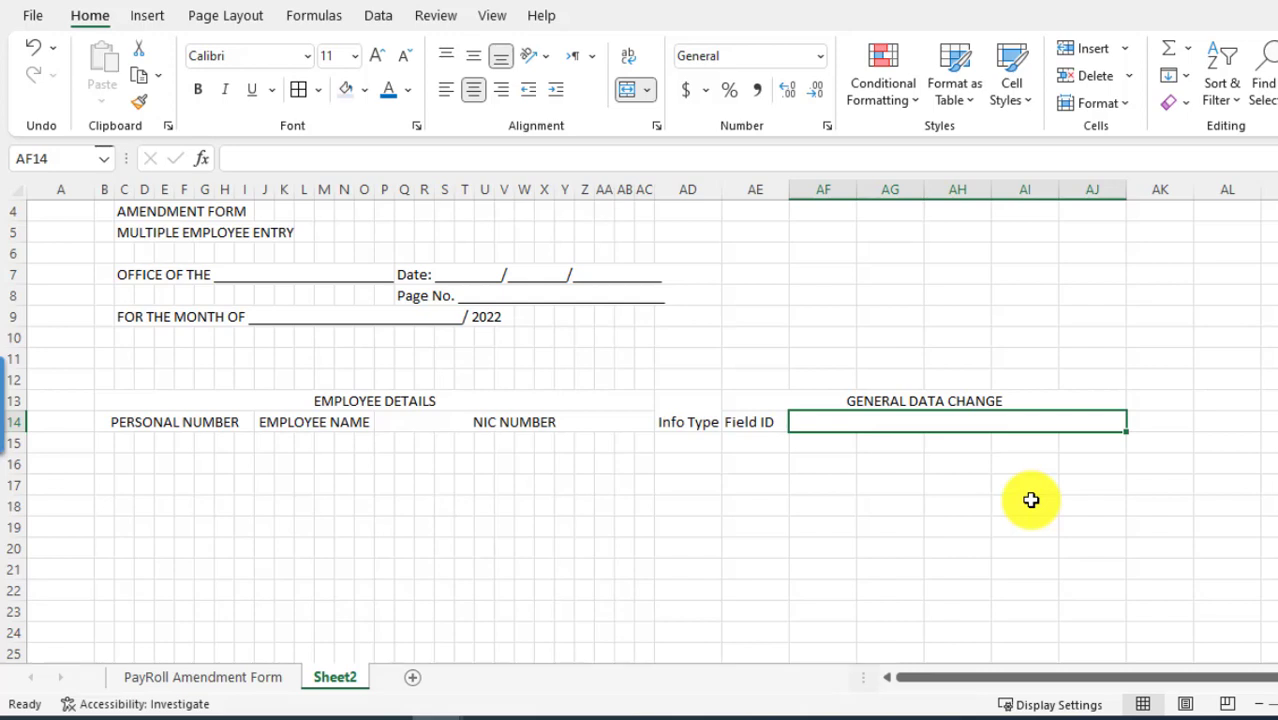
{"action": "type", "text": "New Content"}
{"action": "key", "text": "Return"}
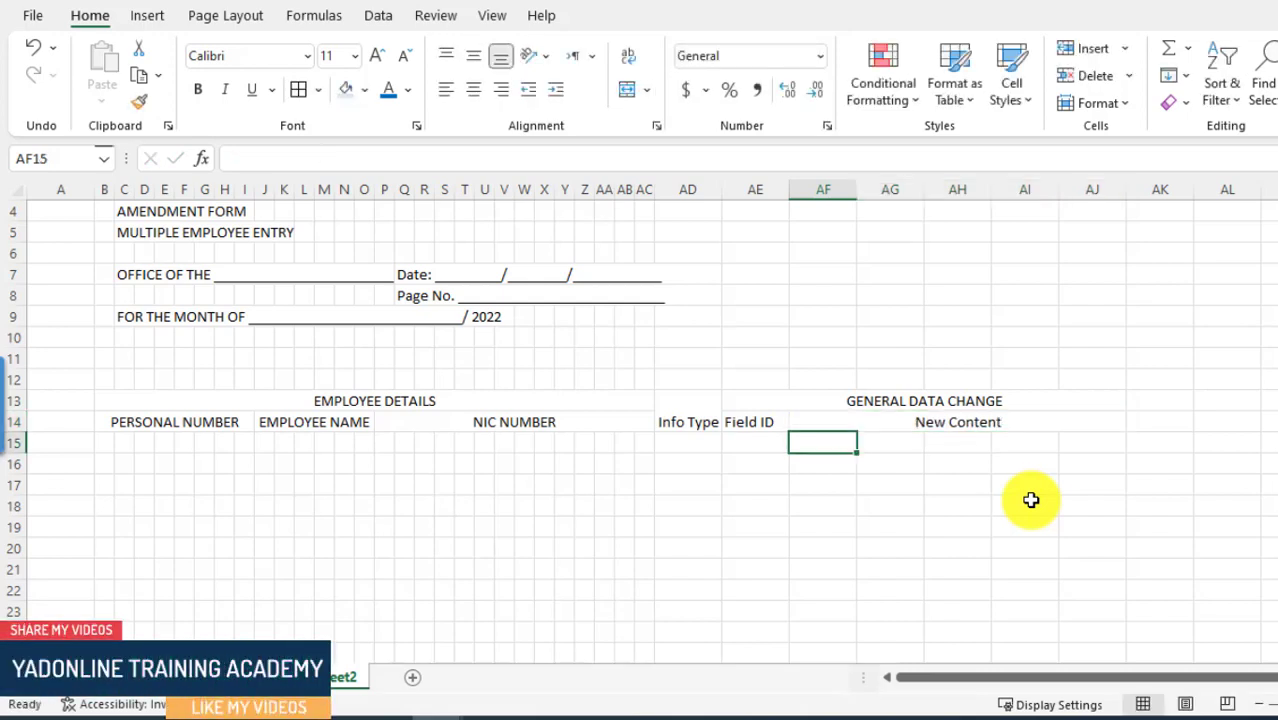
Merge AF15:AJ15 and apply Merge Across to the AF16:AJ23 entry block
{"action": "scroll", "coordinate": [1060, 495], "scroll_direction": "right", "scroll_amount": 1}
{"action": "left_click_drag", "start_coordinate": [762, 442], "coordinate": [1018, 446]}
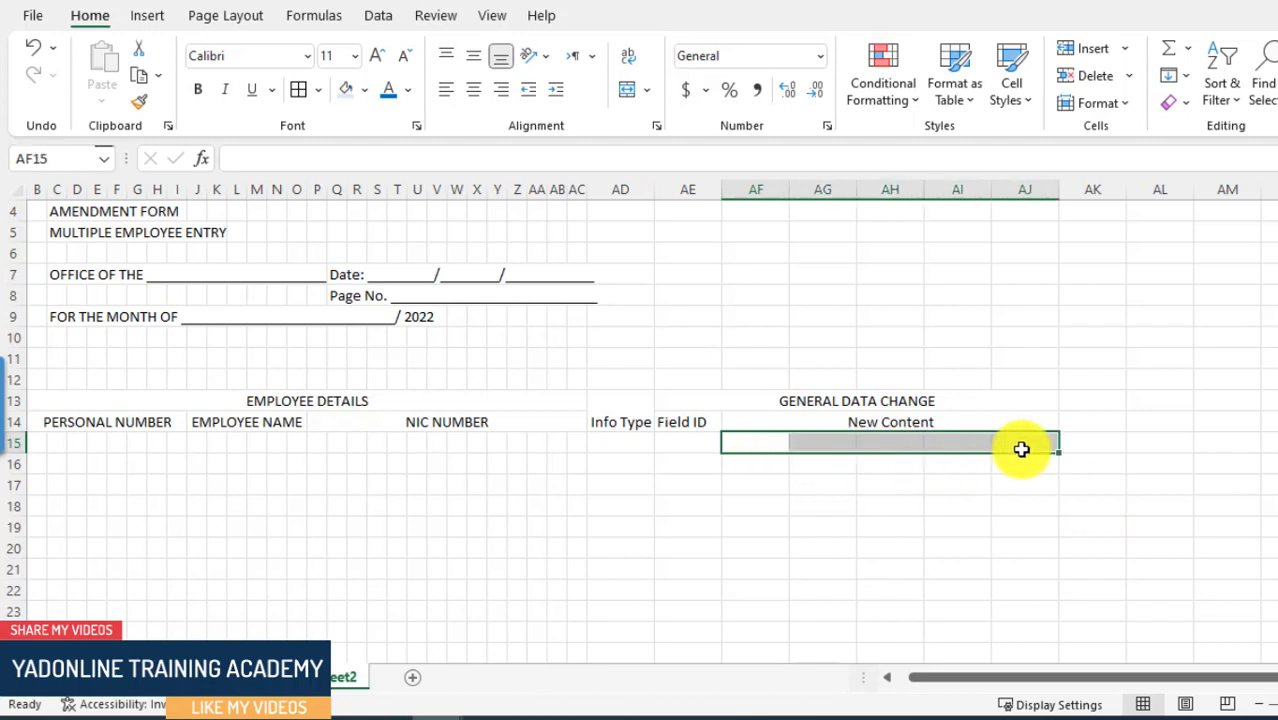
{"action": "left_click", "coordinate": [622, 95]}
{"action": "left_click", "coordinate": [958, 484]}
{"action": "left_click", "coordinate": [788, 466]}
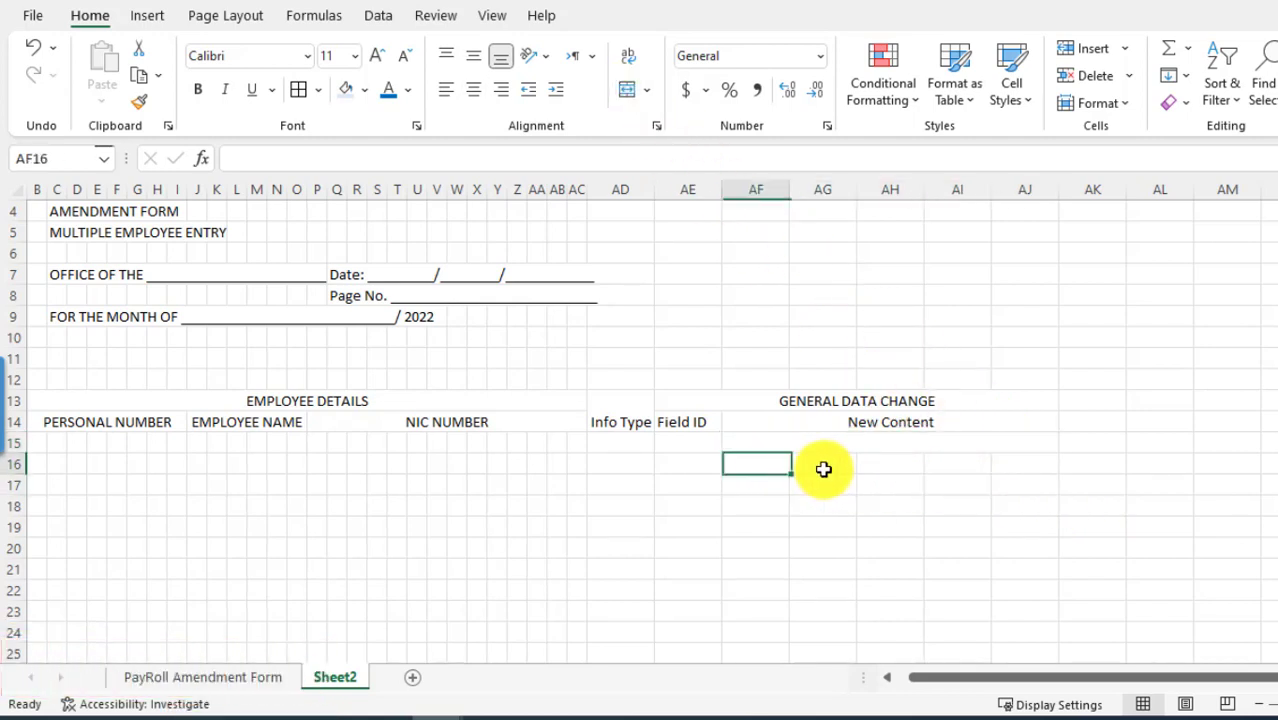
{"action": "left_click_drag", "start_coordinate": [823, 469], "coordinate": [1033, 609]}
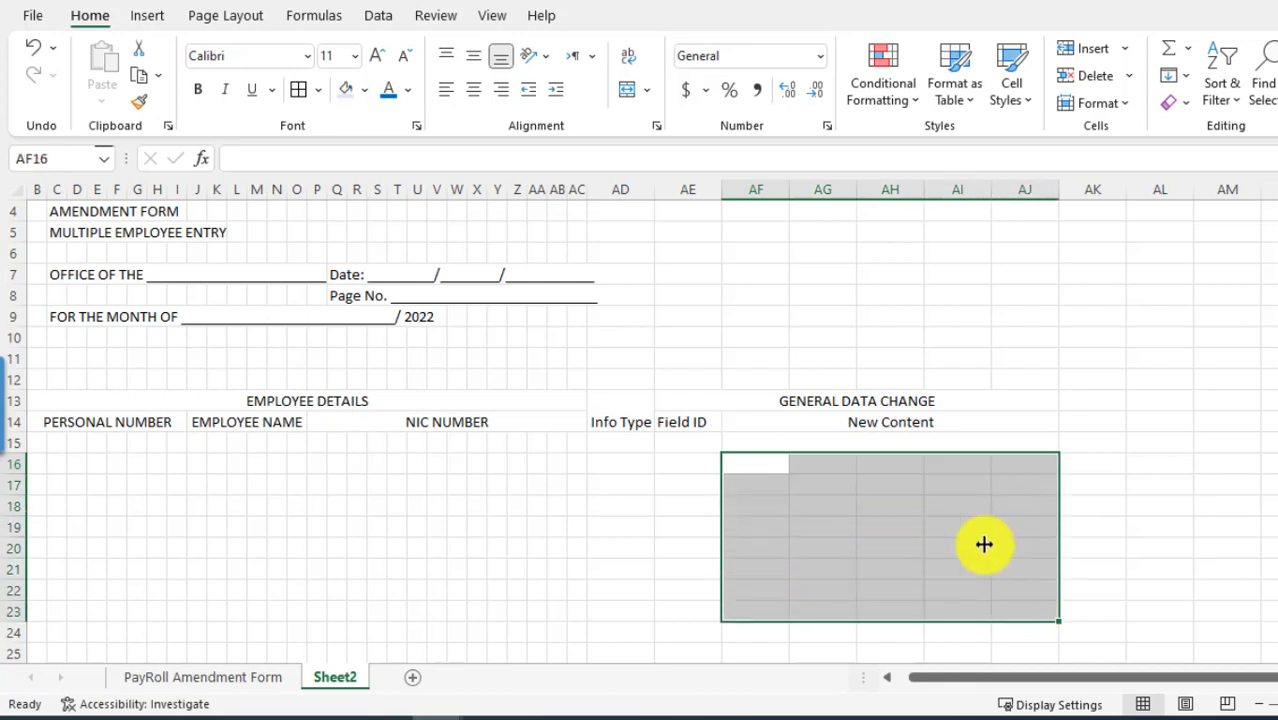
{"action": "left_click", "coordinate": [646, 90]}
{"action": "left_click", "coordinate": [670, 148]}
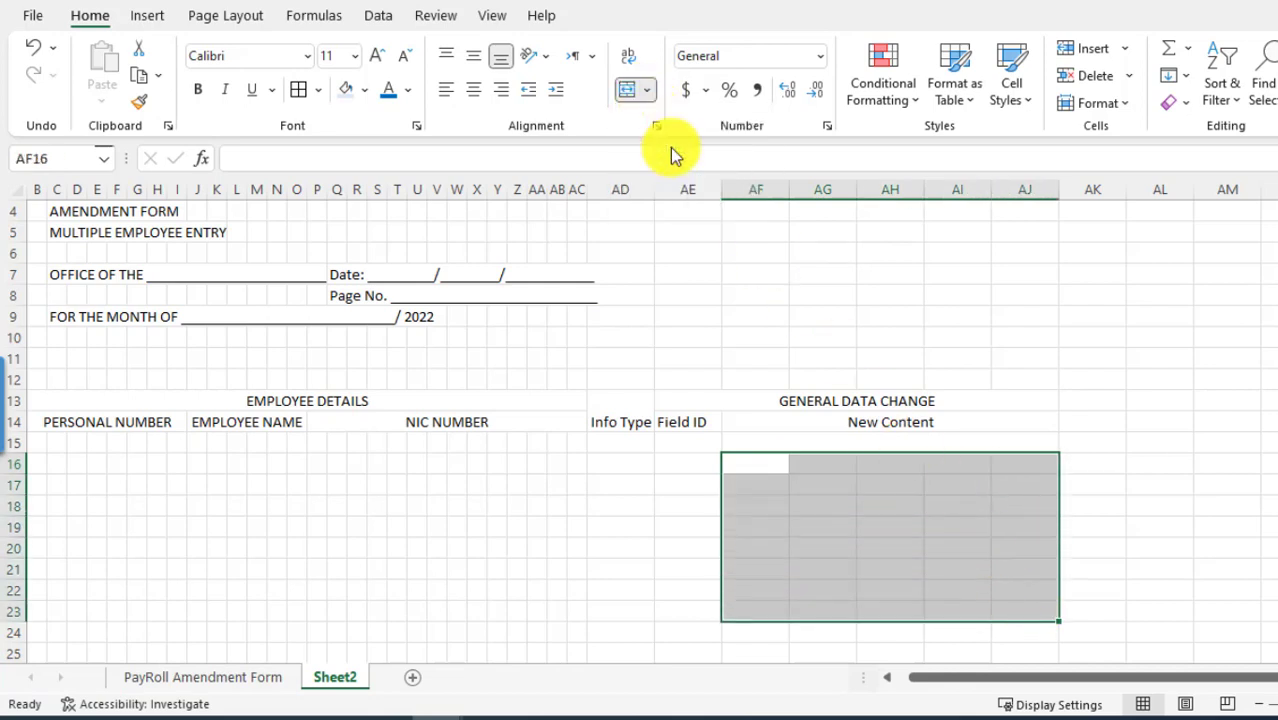
{"action": "left_click", "coordinate": [1131, 528]}
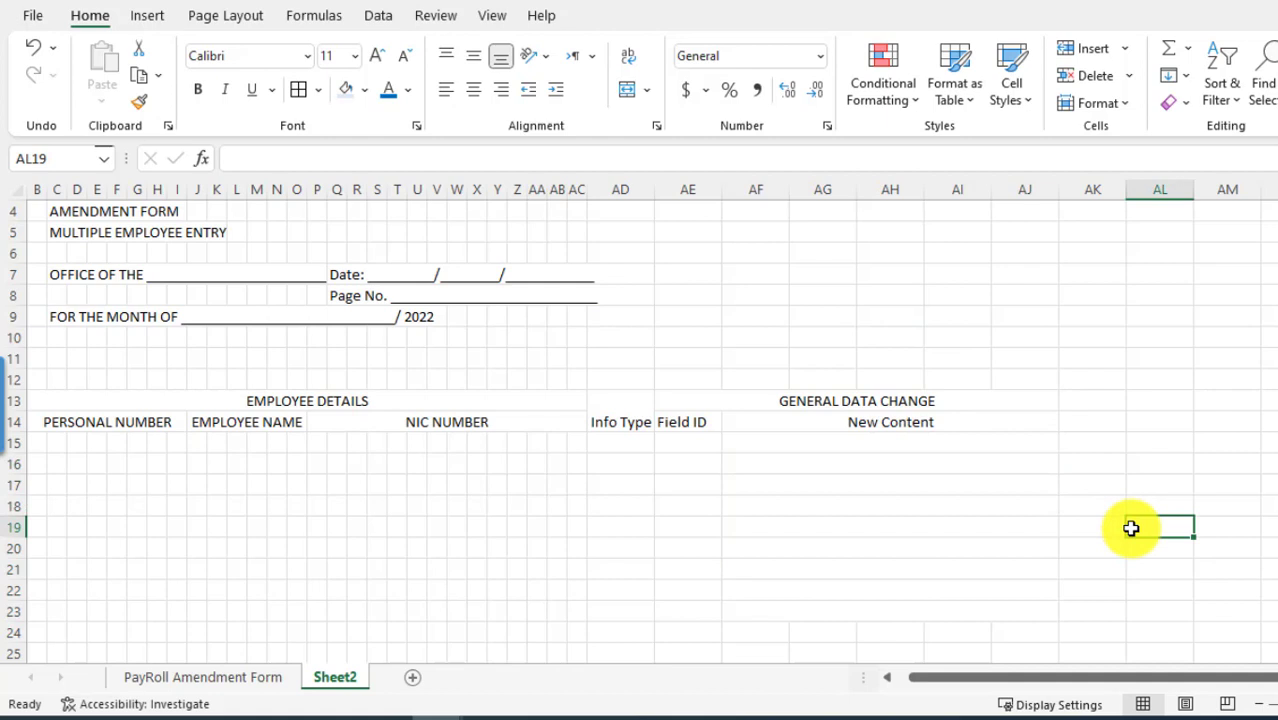
Merge J15:O15 and merge the entry cells below EMPLOYEE NAME
{"action": "left_click_drag", "start_coordinate": [215, 443], "coordinate": [303, 439]}
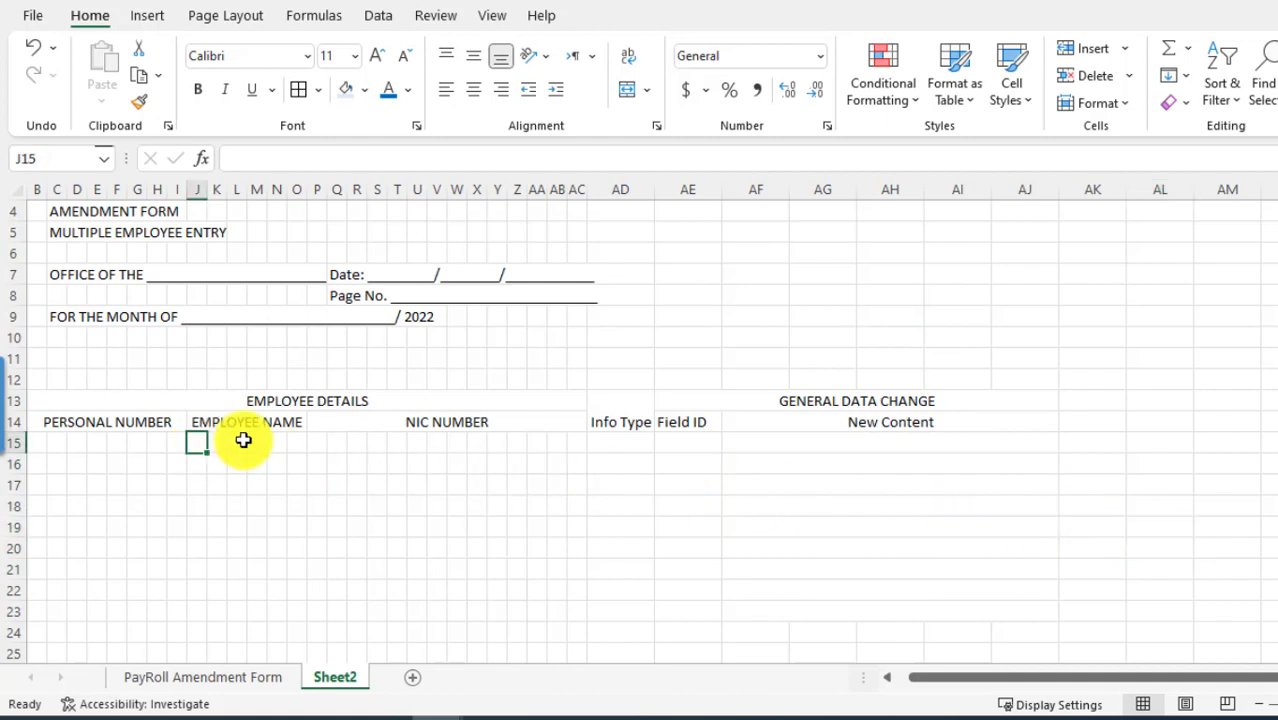
{"action": "left_click", "coordinate": [627, 89]}
{"action": "left_click", "coordinate": [437, 456]}
{"action": "mouse_move", "coordinate": [205, 464]}
{"action": "left_mouse_down"}
{"action": "mouse_move", "coordinate": [292, 576]}
{"action": "mouse_move", "coordinate": [293, 604]}
{"action": "left_mouse_up"}
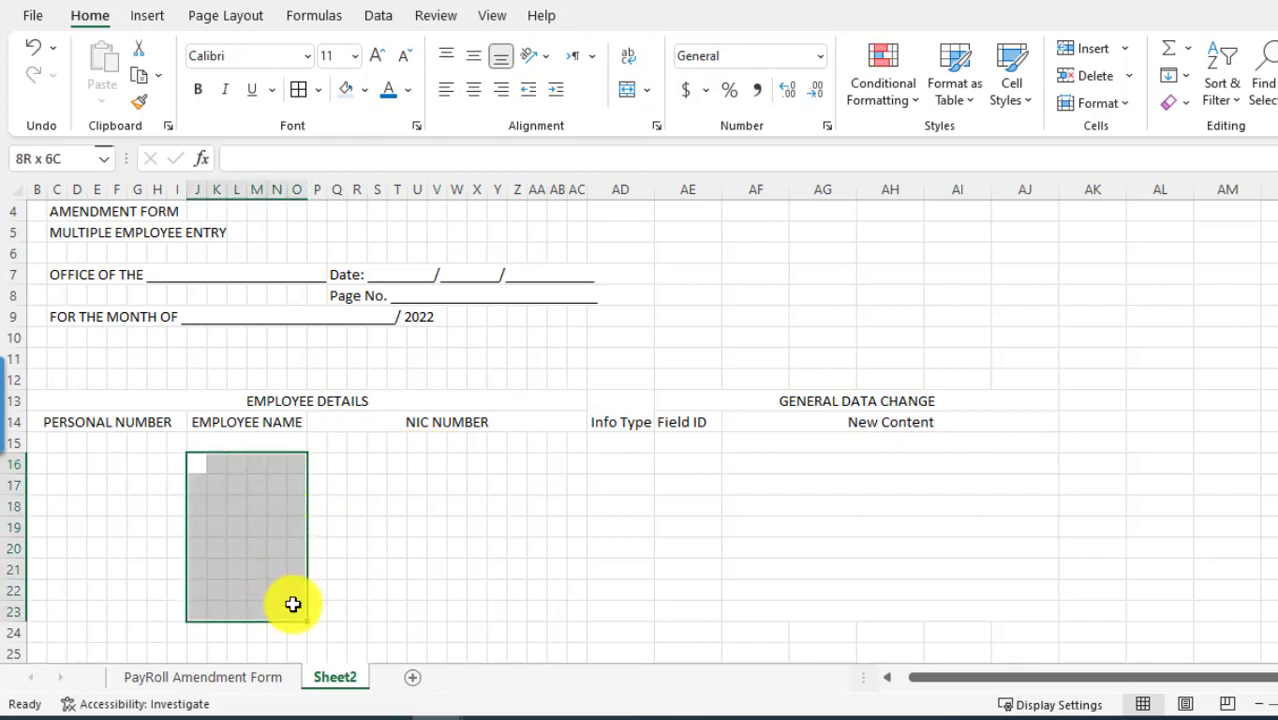
{"action": "left_click", "coordinate": [646, 89]}
{"action": "left_click", "coordinate": [686, 178]}
{"action": "left_click", "coordinate": [735, 518]}
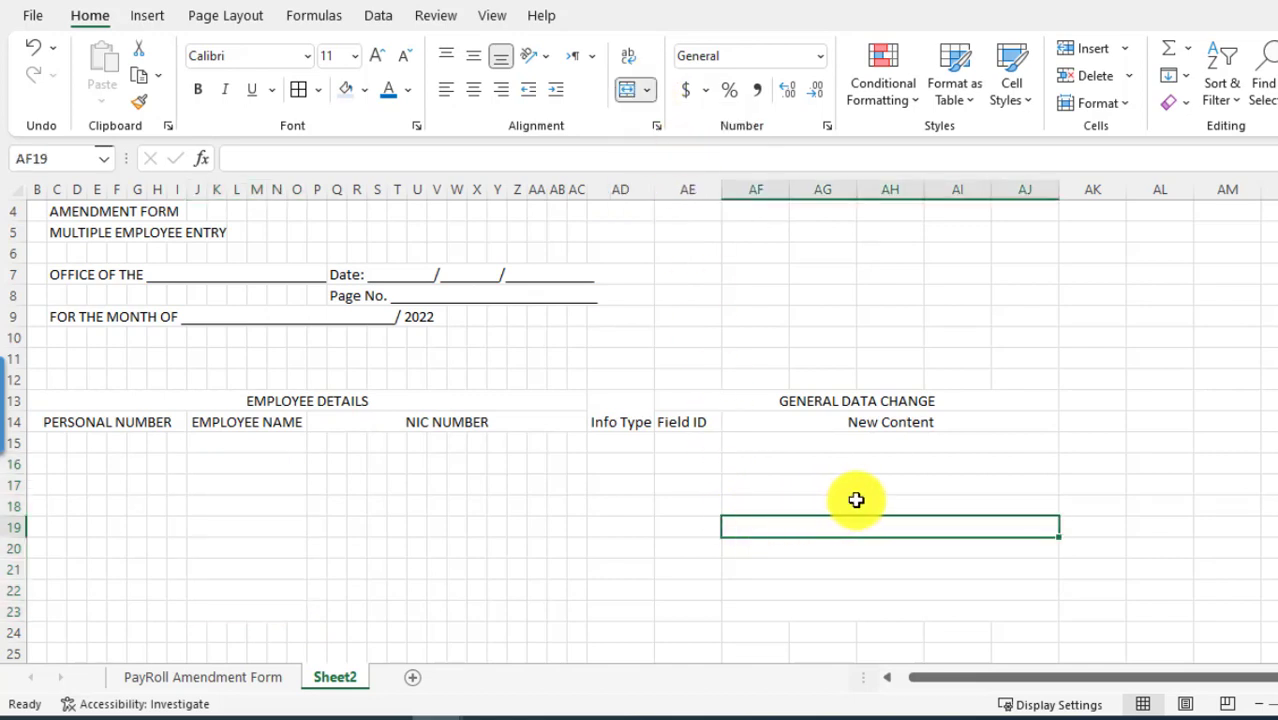
{"action": "left_click", "coordinate": [950, 442]}
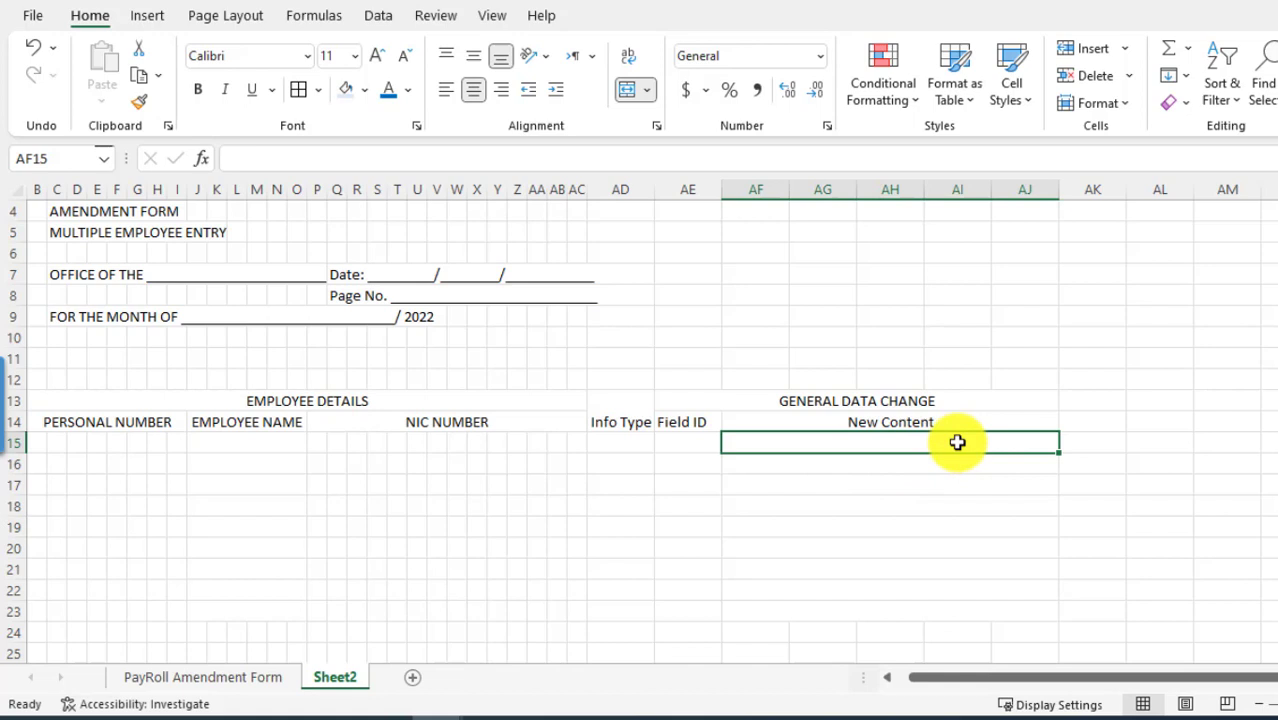
Enter Wages Type in AK14 with wrapped text
{"action": "left_click", "coordinate": [1088, 402]}
{"action": "left_click", "coordinate": [1090, 425]}
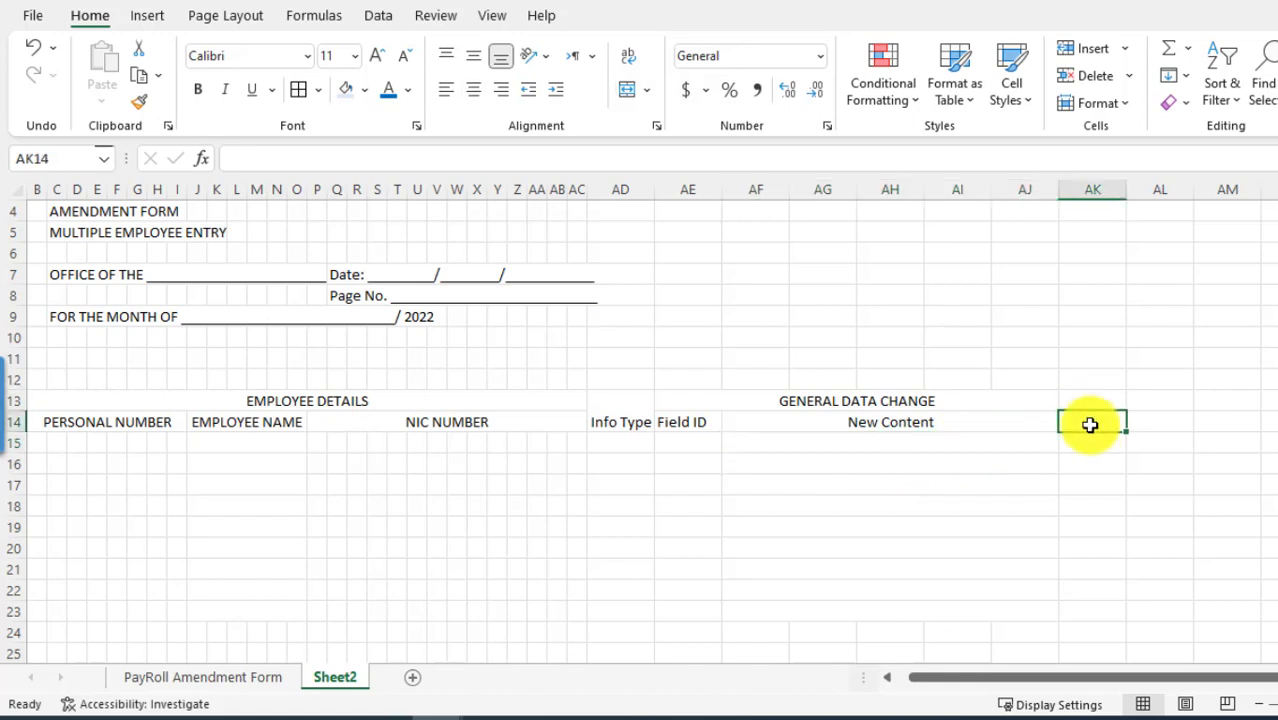
{"action": "type", "text": "Wag"}
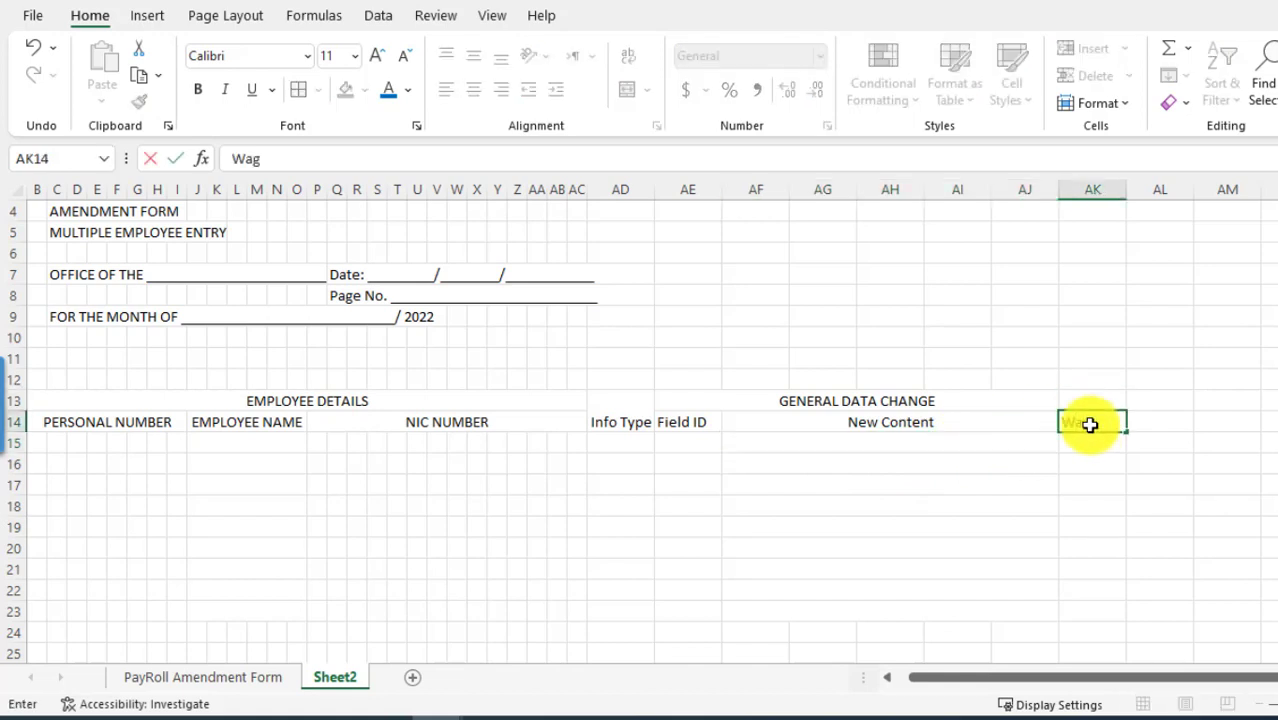
{"action": "type", "text": "y"}
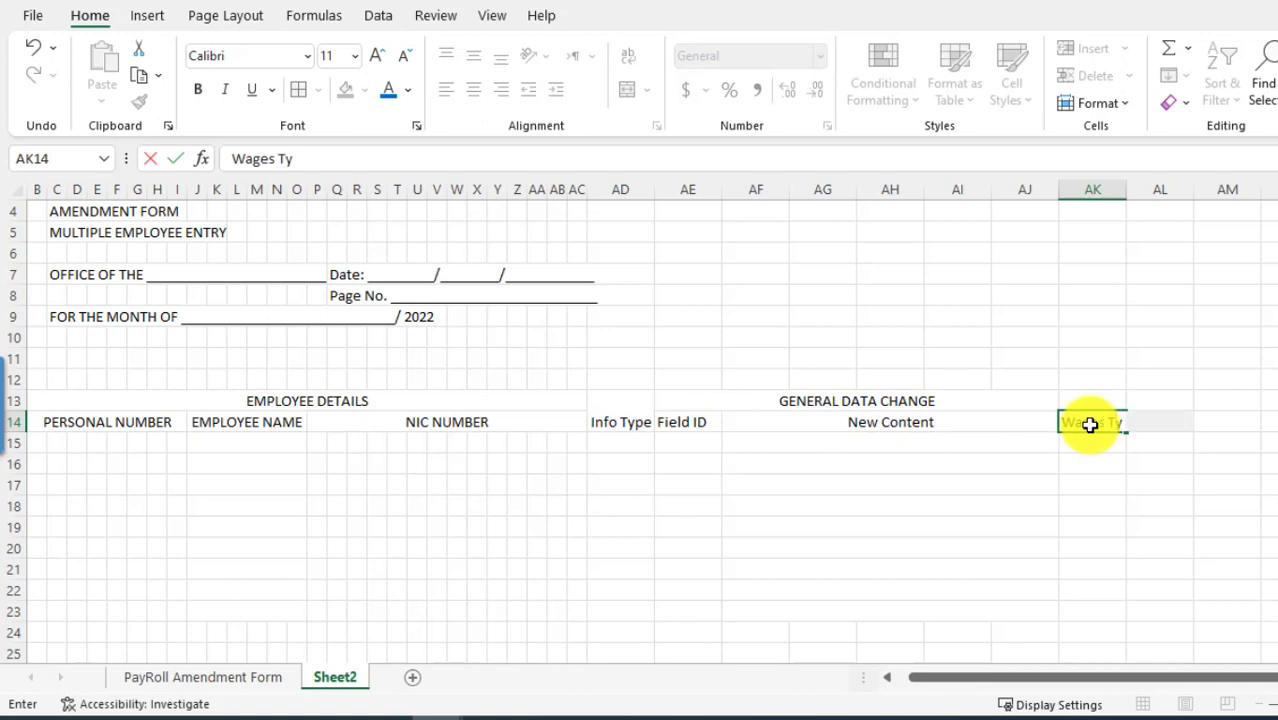
{"action": "type", "text": "pe"}
{"action": "key", "text": "Return"}
{"action": "left_click", "coordinate": [1090, 425]}
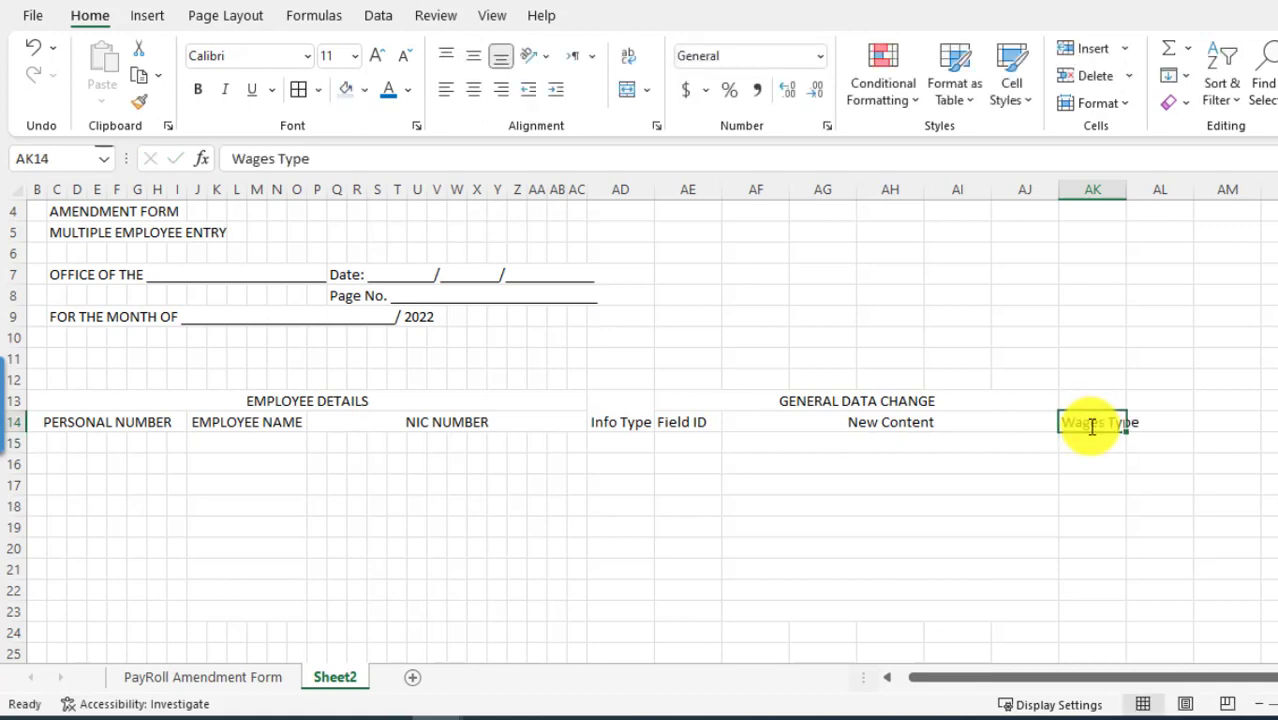
{"action": "left_click", "coordinate": [628, 57]}
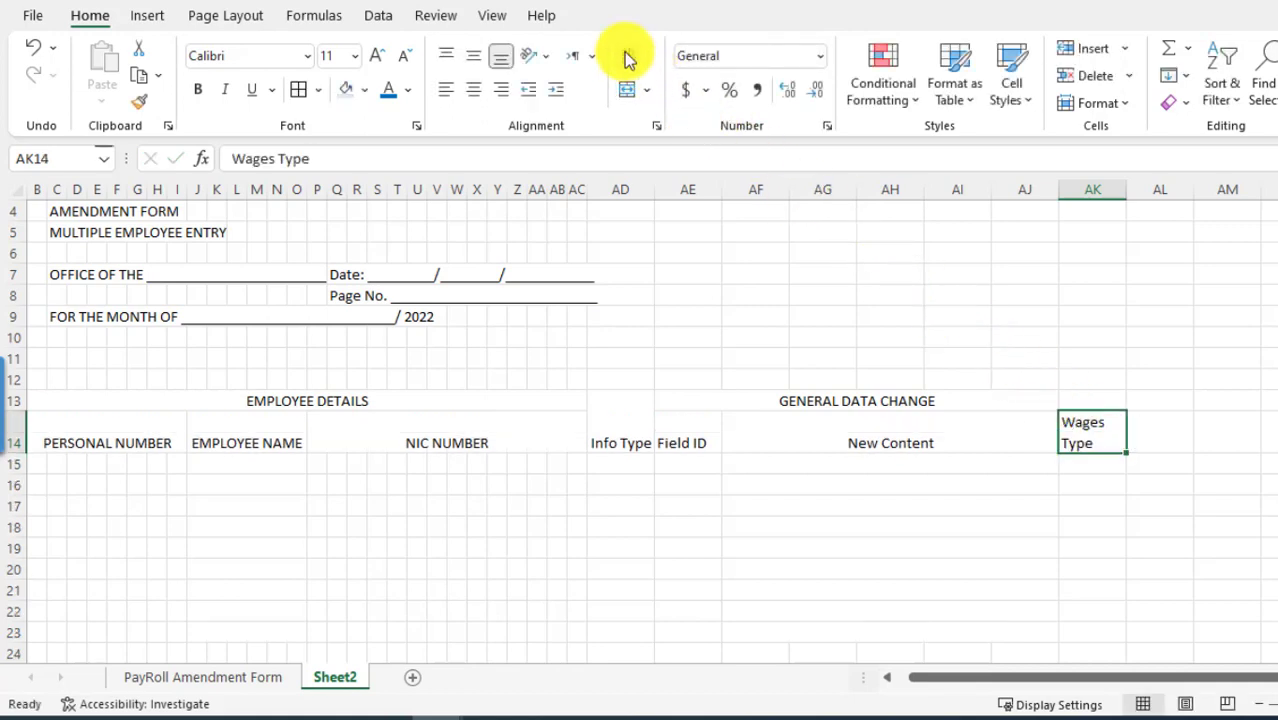
{"action": "left_click", "coordinate": [1162, 494]}
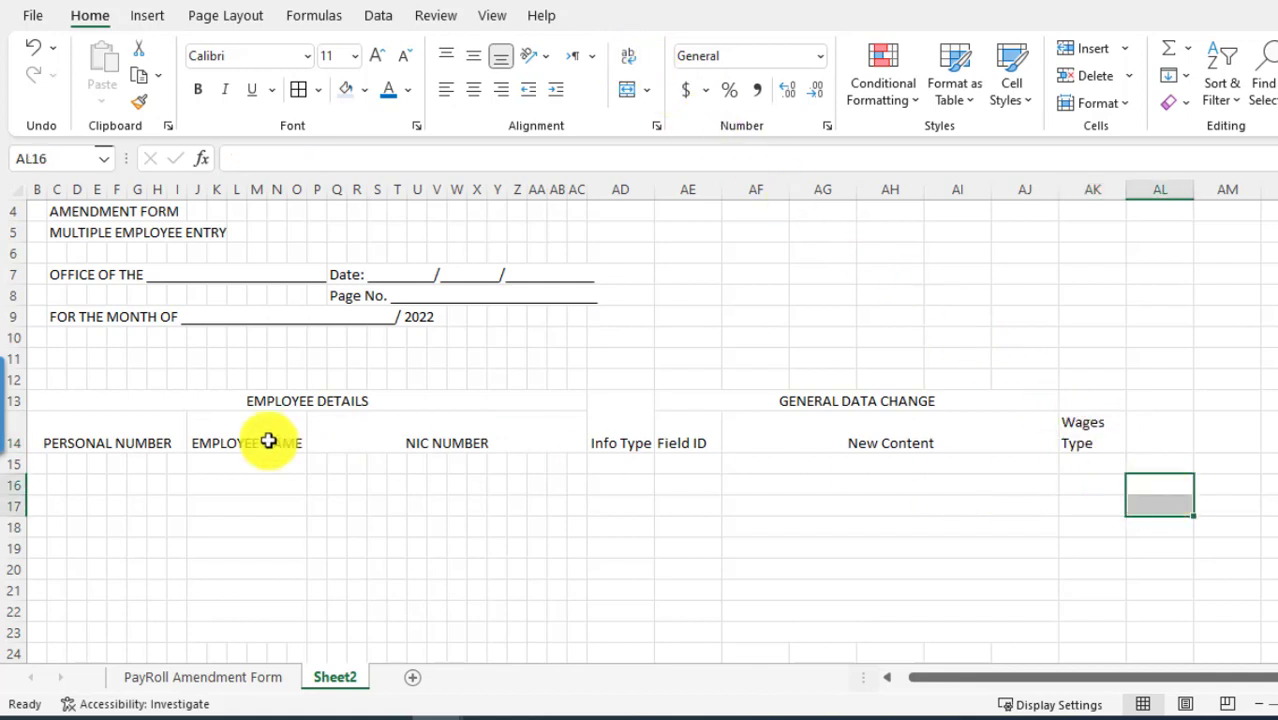
Middle-align the header rows 13–14 through Wages Type
{"action": "left_click_drag", "start_coordinate": [178, 440], "coordinate": [1085, 438]}
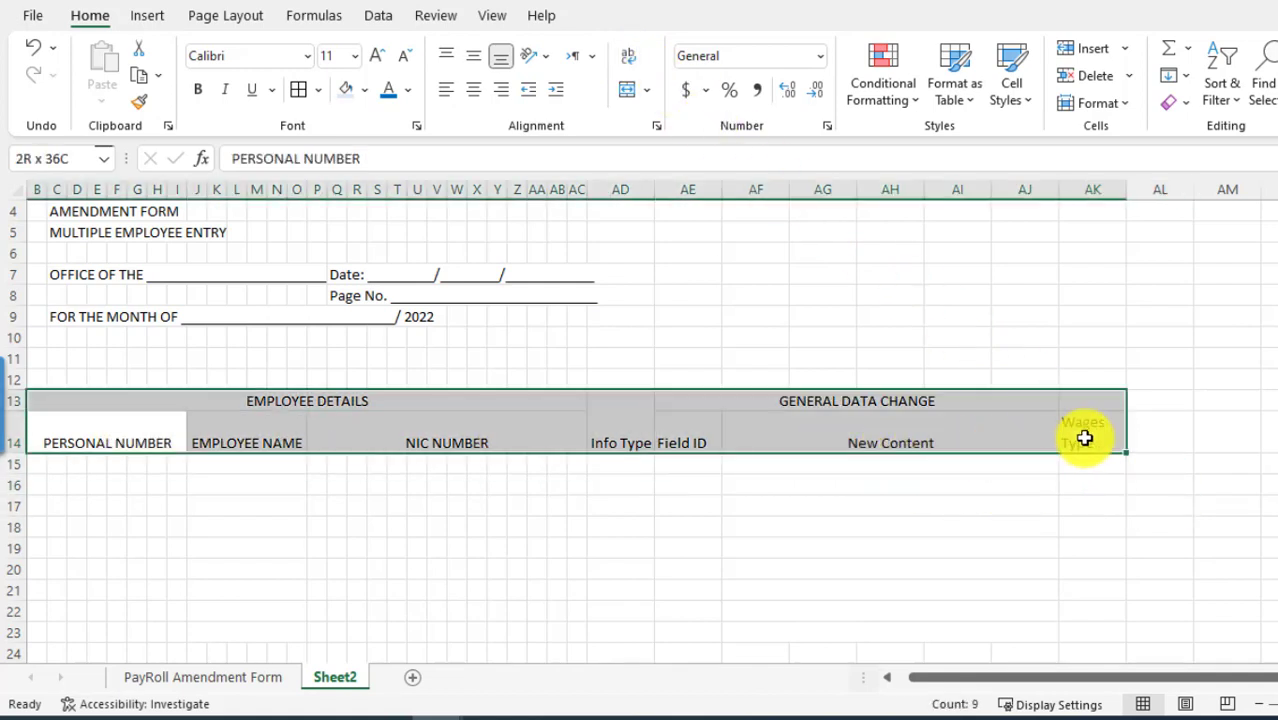
{"action": "left_click", "coordinate": [474, 57]}
{"action": "left_click", "coordinate": [801, 503]}
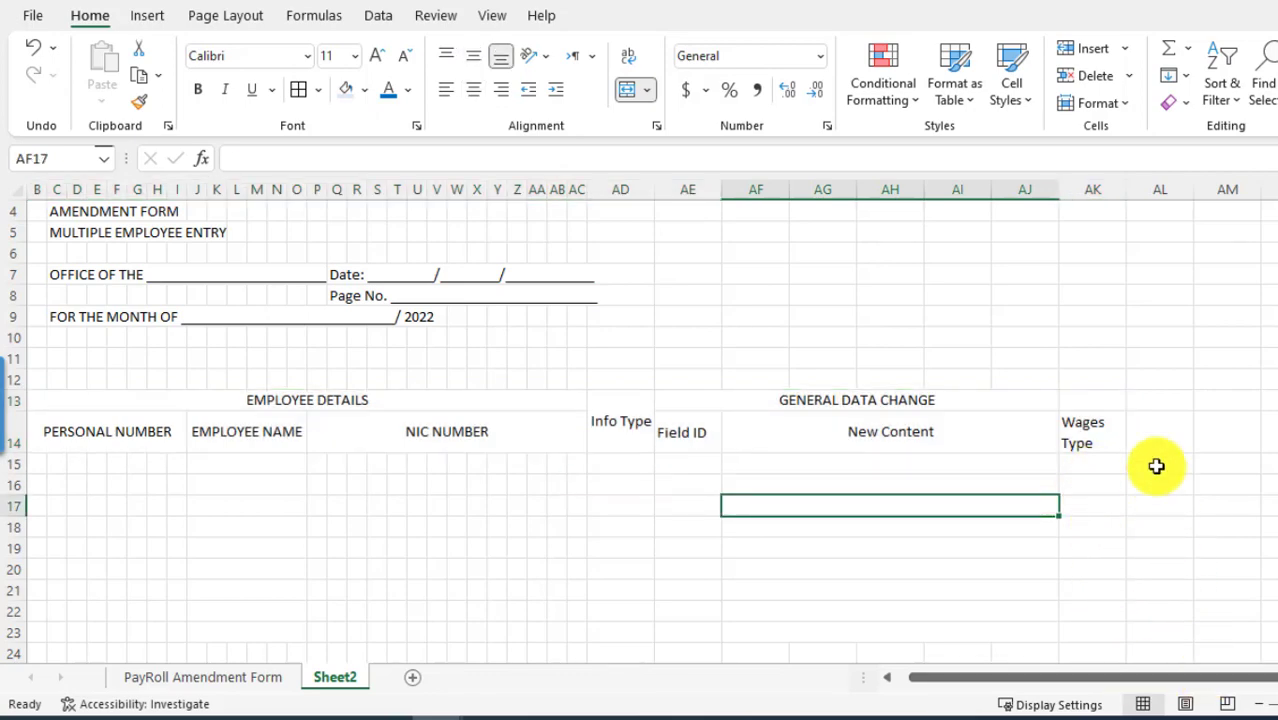
{"action": "mouse_move", "coordinate": [1101, 400]}
{"action": "left_mouse_down"}
{"action": "mouse_move", "coordinate": [1180, 396]}
{"action": "mouse_move", "coordinate": [592, 411]}
{"action": "left_mouse_up"}
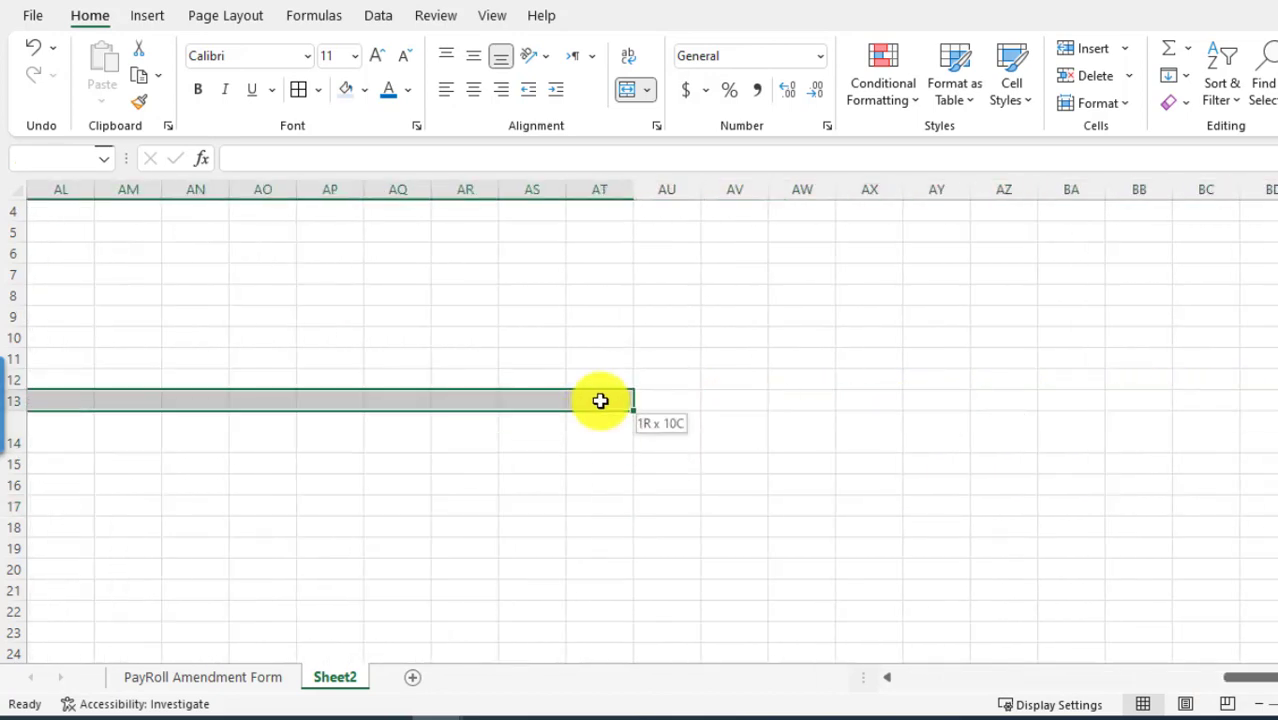
Merge cells AK13 through AT13 into one heading cell
{"action": "left_click_drag", "start_coordinate": [592, 411], "coordinate": [599, 400]}
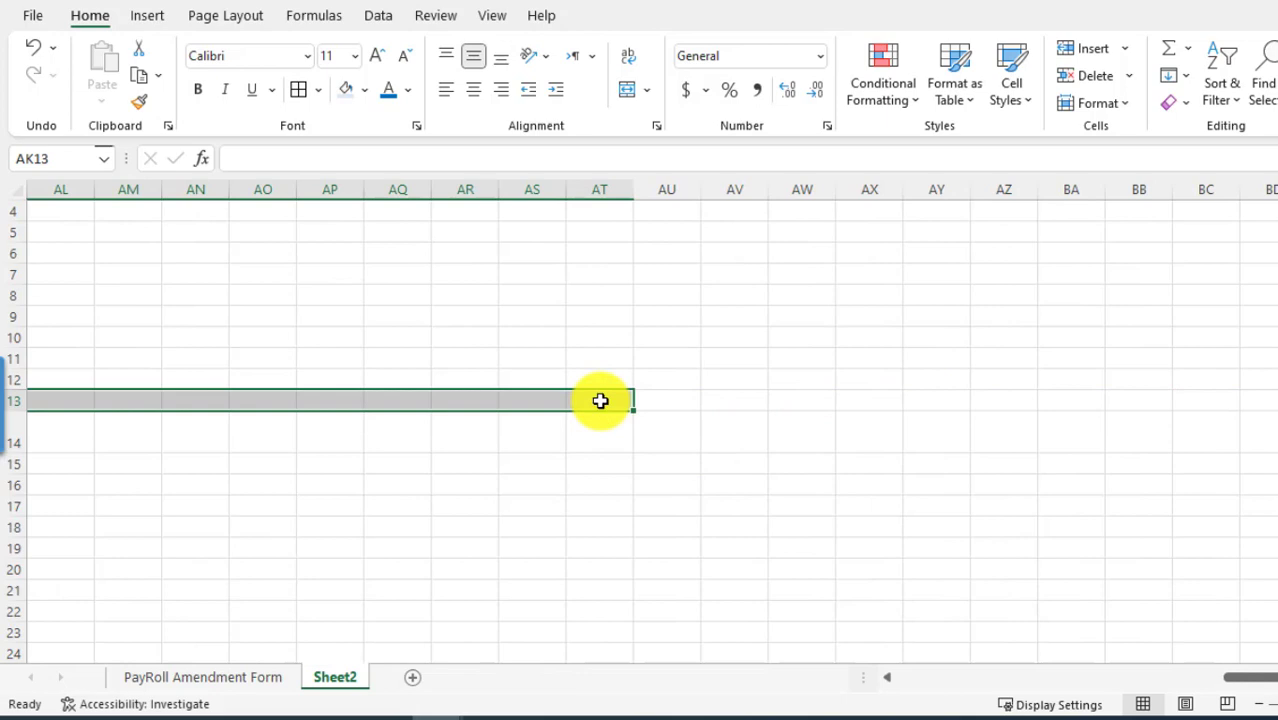
{"action": "left_click", "coordinate": [626, 89]}
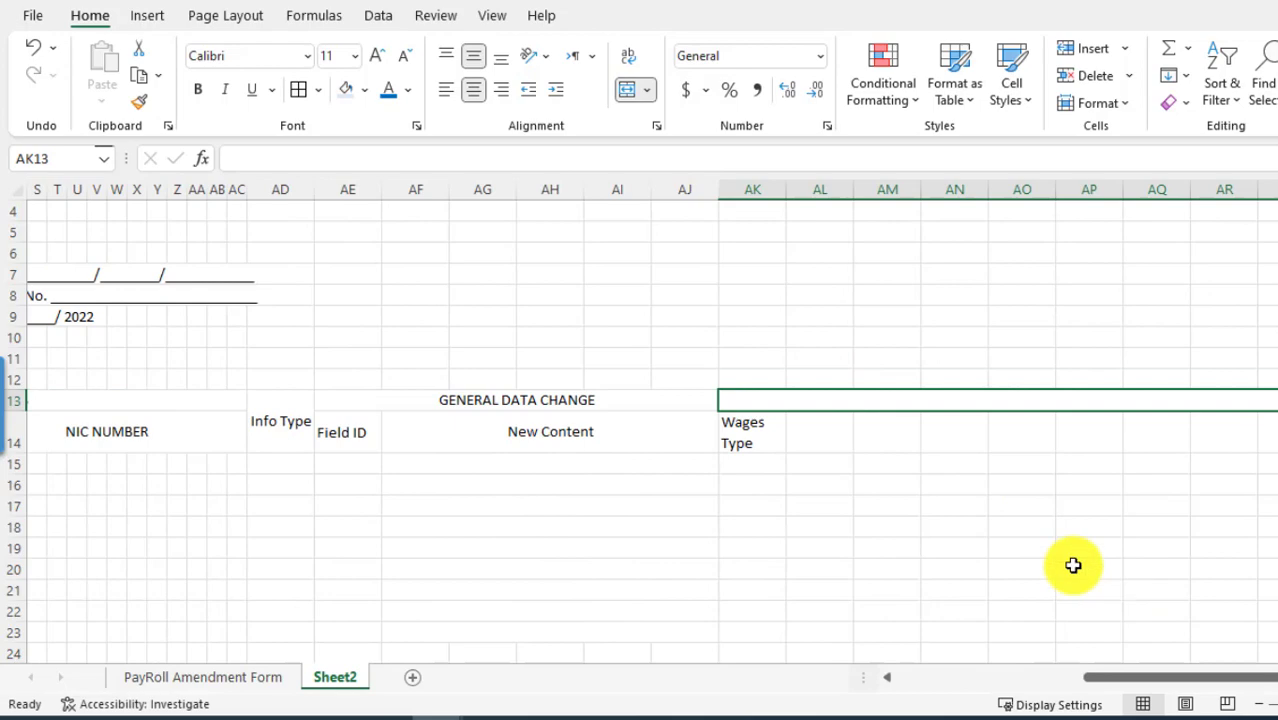
{"action": "left_click", "coordinate": [858, 504]}
Set columns AL through AT to a column width of 2
{"action": "left_click_drag", "start_coordinate": [813, 466], "coordinate": [1276, 464]}
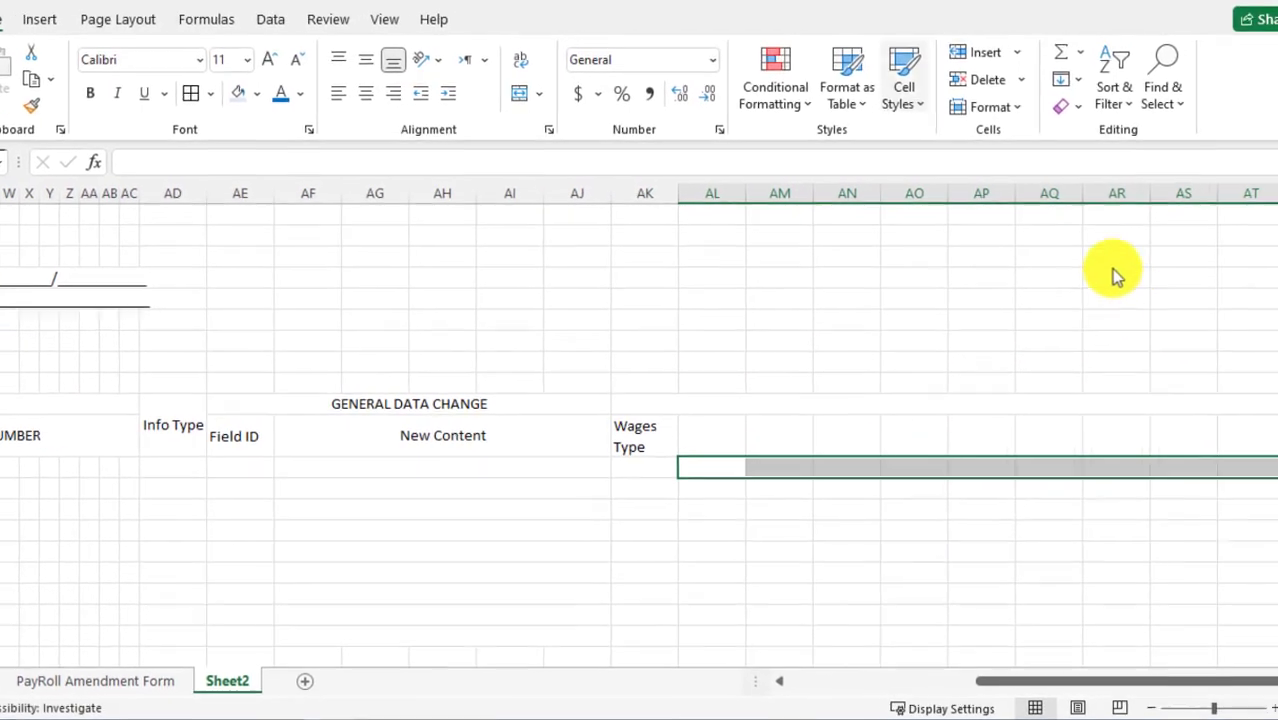
{"action": "left_click", "coordinate": [1122, 106]}
{"action": "left_click", "coordinate": [990, 230]}
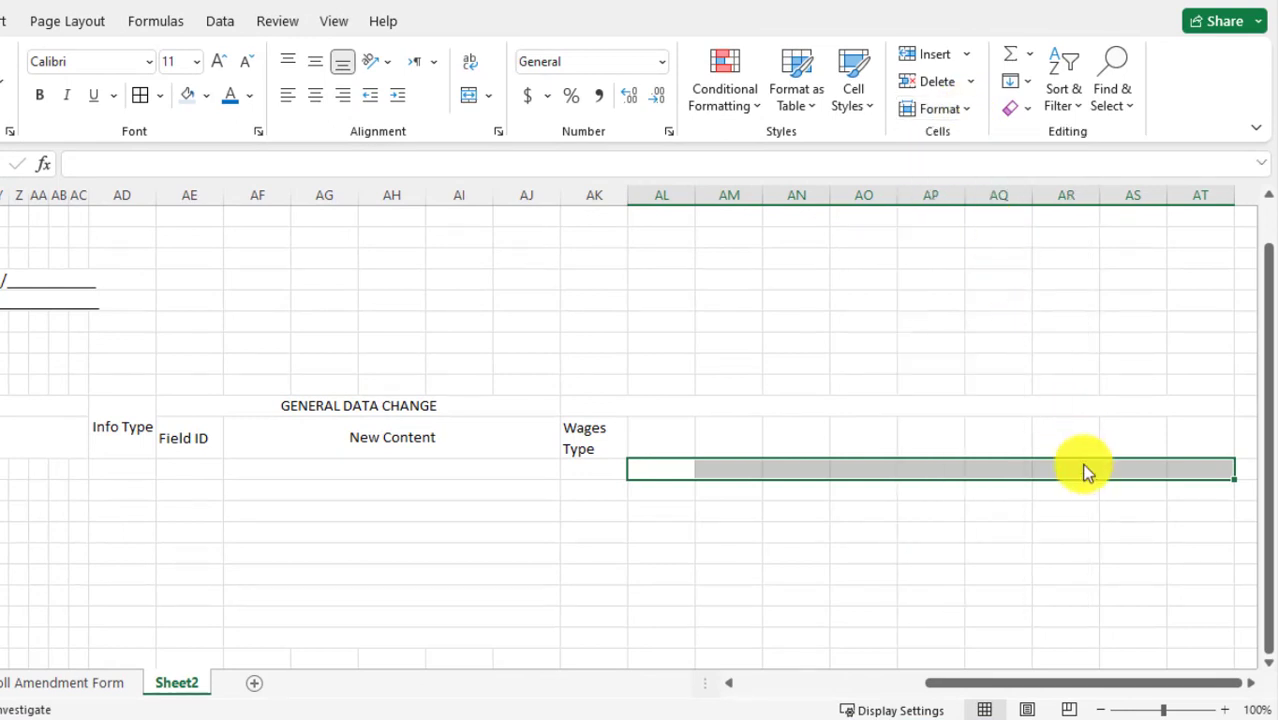
{"action": "type", "text": "2"}
{"action": "key", "text": "Return"}
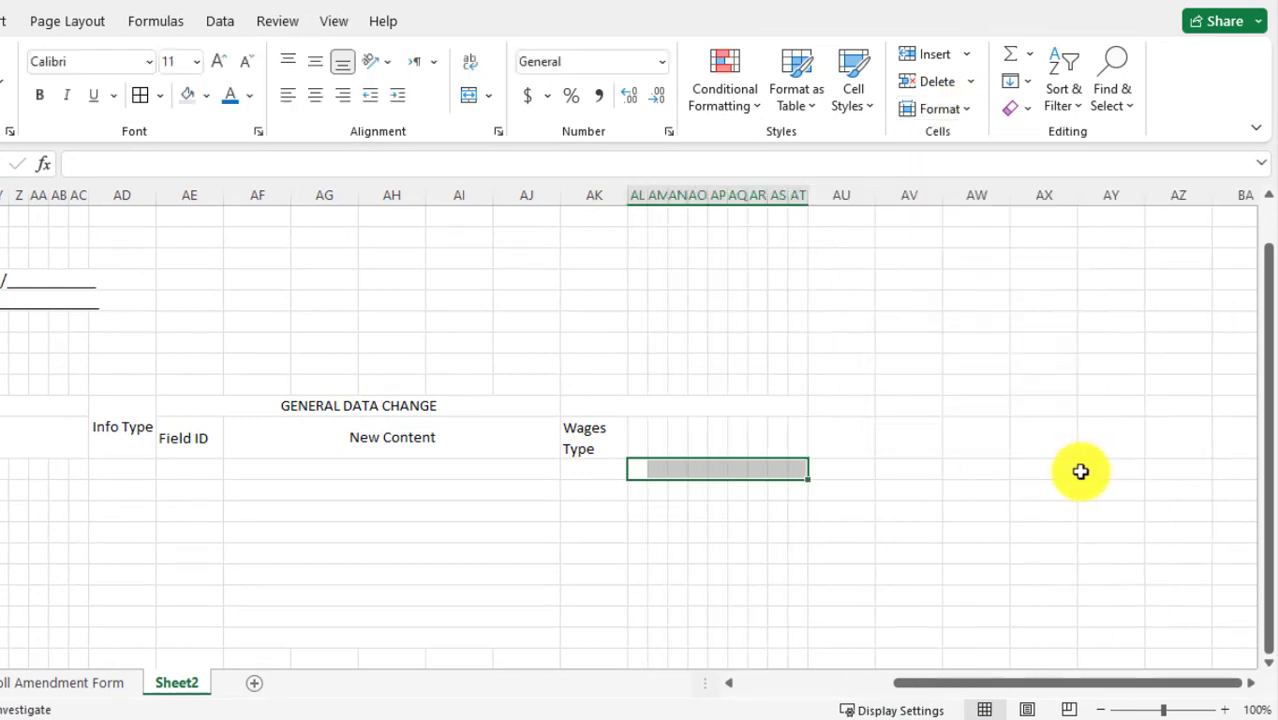
{"action": "left_click", "coordinate": [835, 552]}
{"action": "left_click_drag", "start_coordinate": [641, 440], "coordinate": [784, 443]}
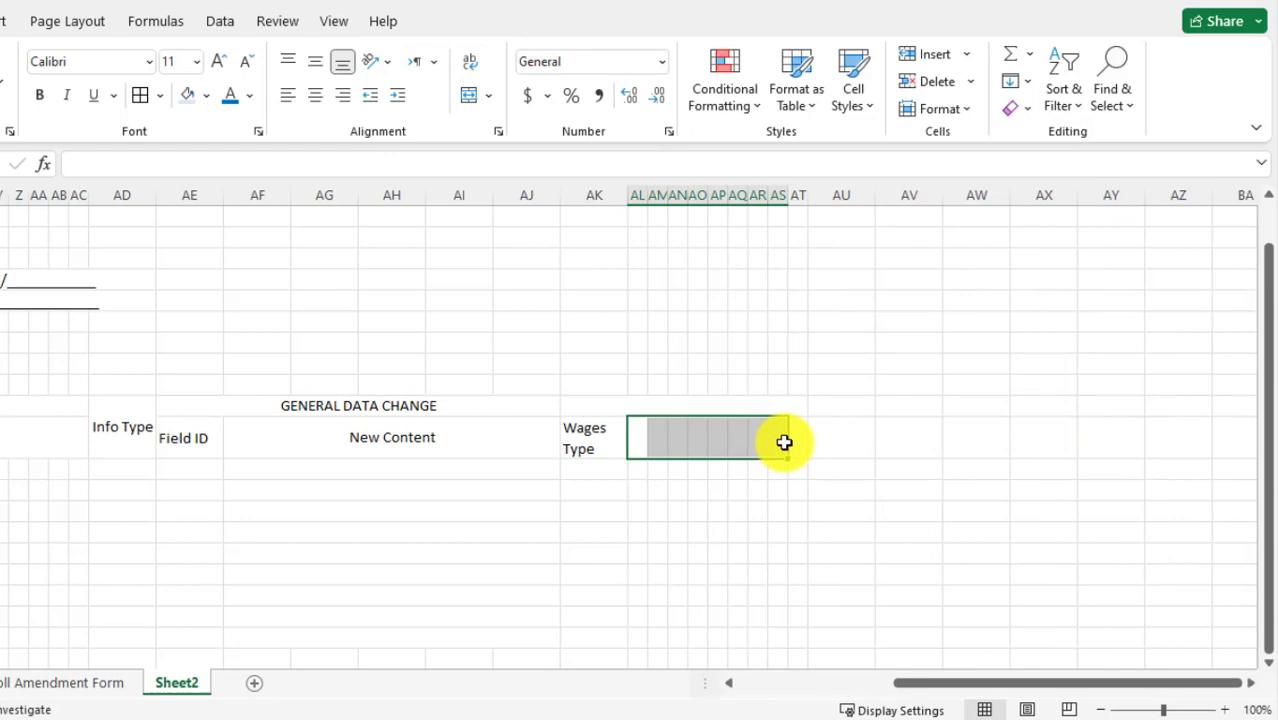
{"action": "left_click", "coordinate": [877, 497]}
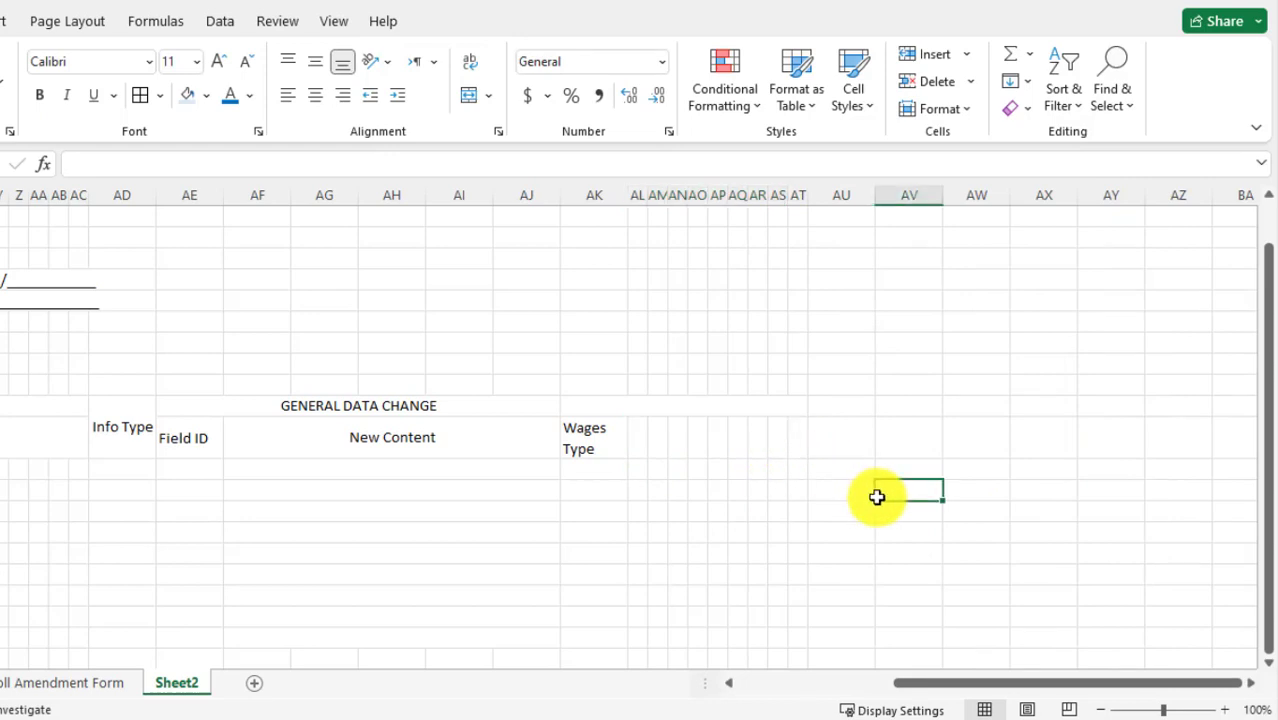
{"action": "left_click", "coordinate": [695, 405]}
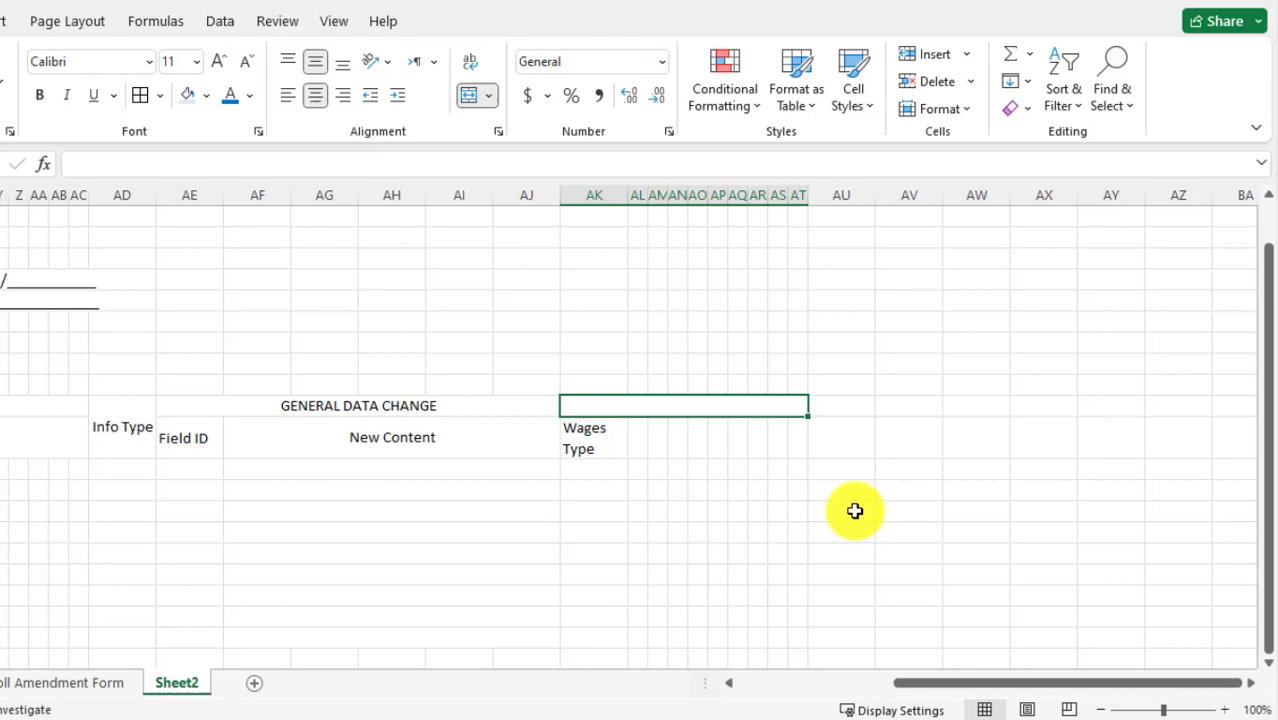
Enter the heading 'CHANGE IN PAYMENTS / DEDUCTION', correcting the DEDUCATION typo
{"action": "type", "text": "ch"}
{"action": "key", "text": "BackSpace"}
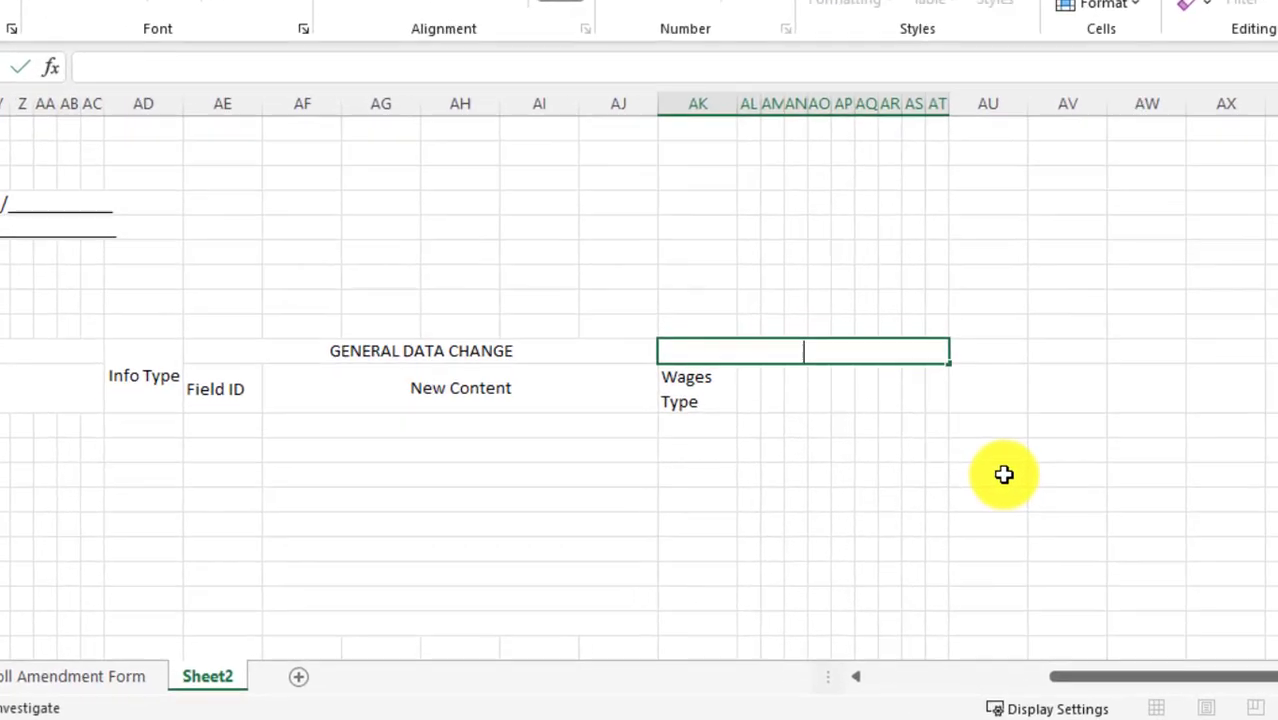
{"action": "type", "text": "CHANGE IN"}
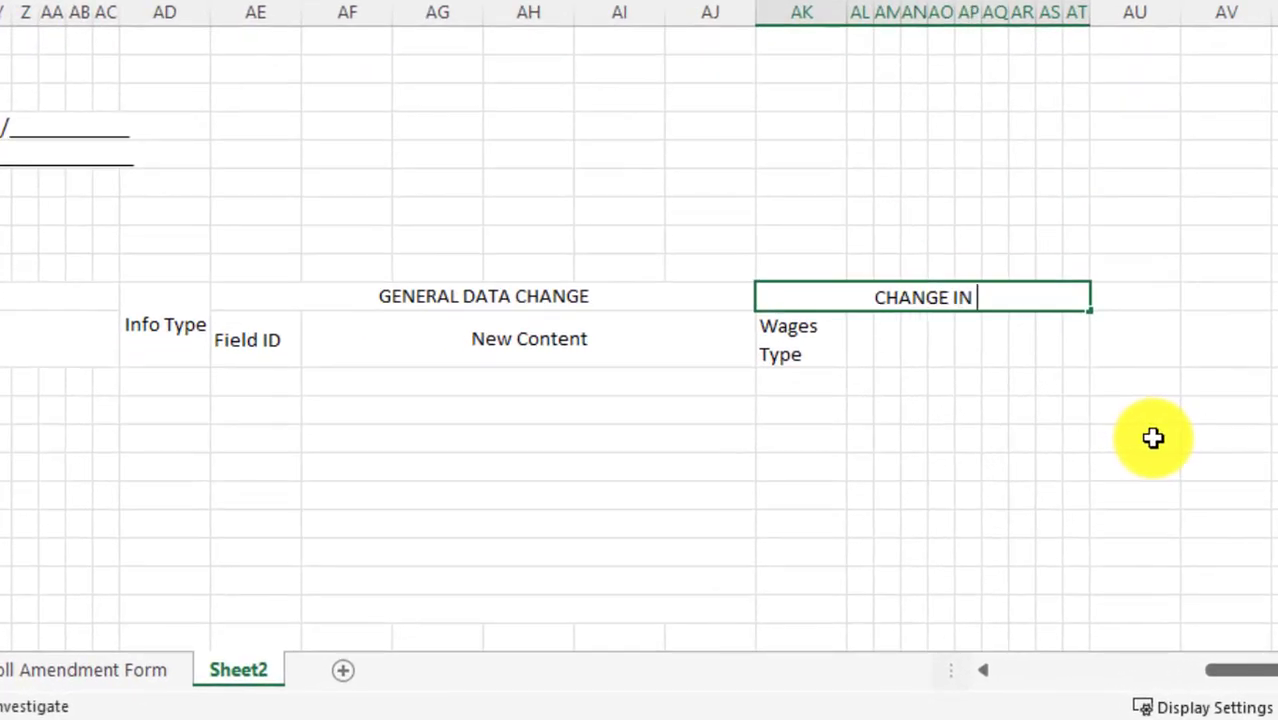
{"action": "type", "text": " PAYMENT"}
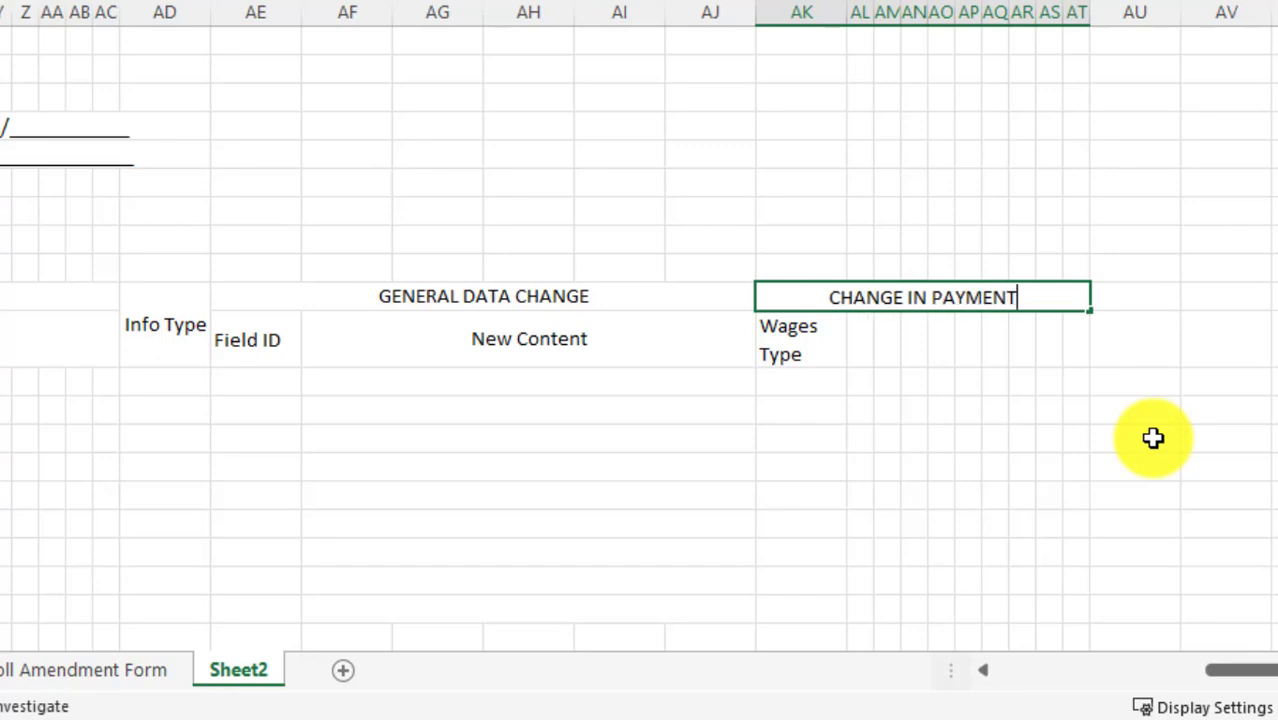
{"action": "type", "text": "S /"}
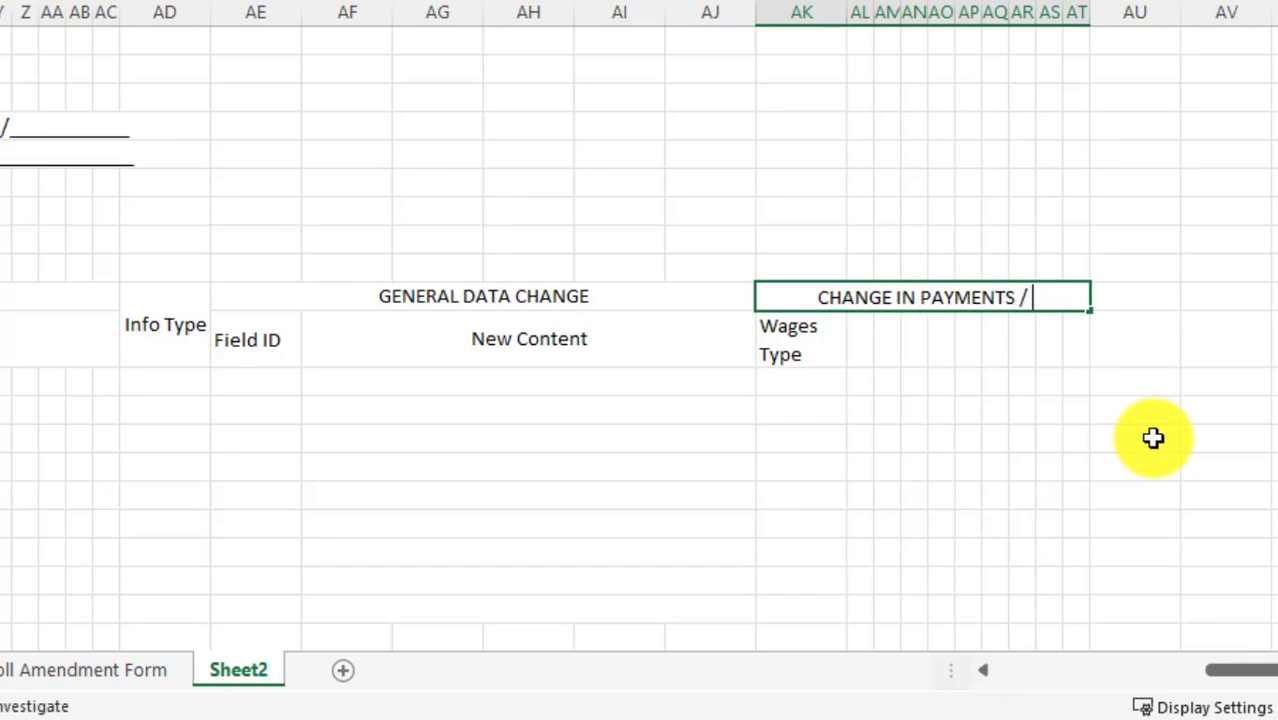
{"action": "type", "text": " DEDUCA"}
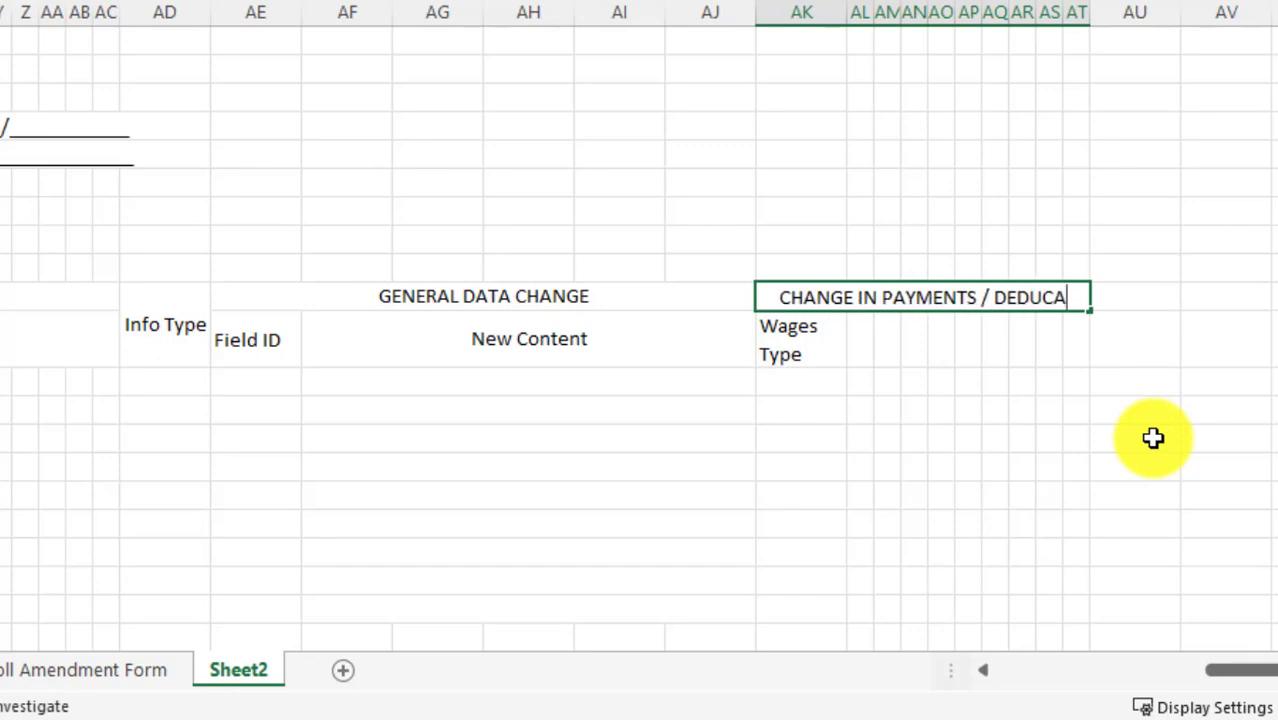
{"action": "type", "text": "TION"}
{"action": "key", "text": "Return"}
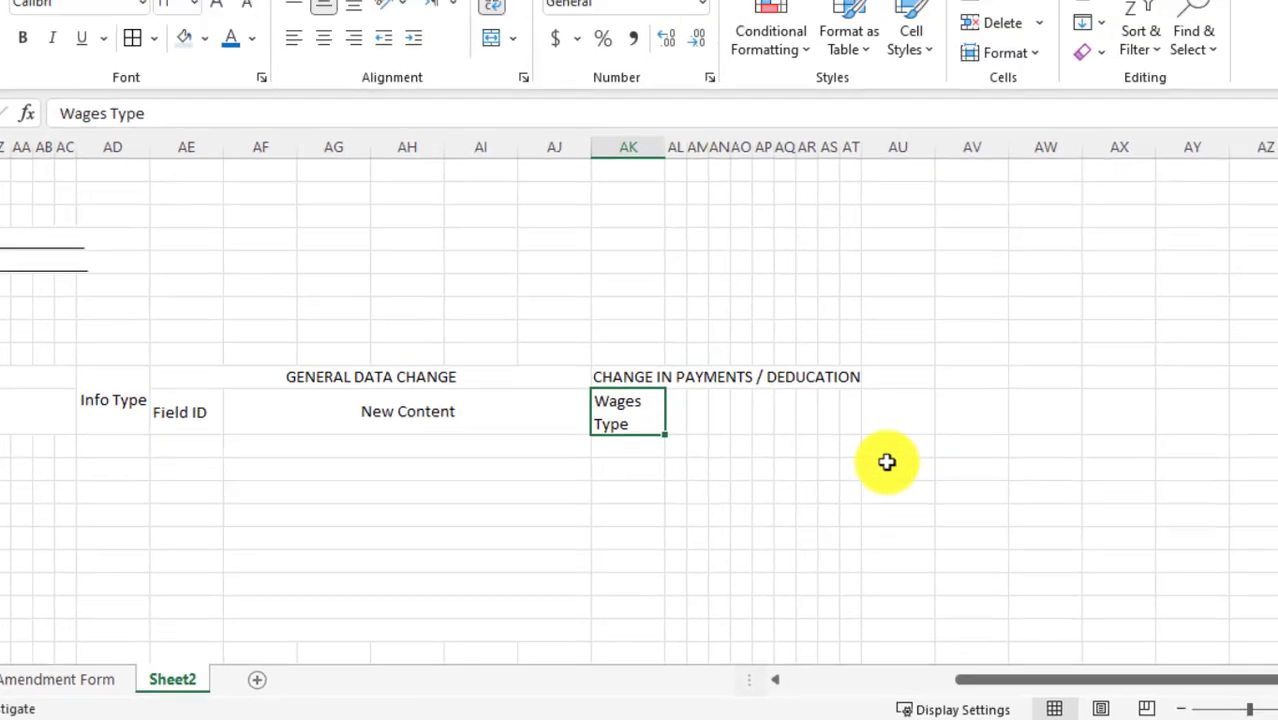
{"action": "left_click", "coordinate": [780, 394]}
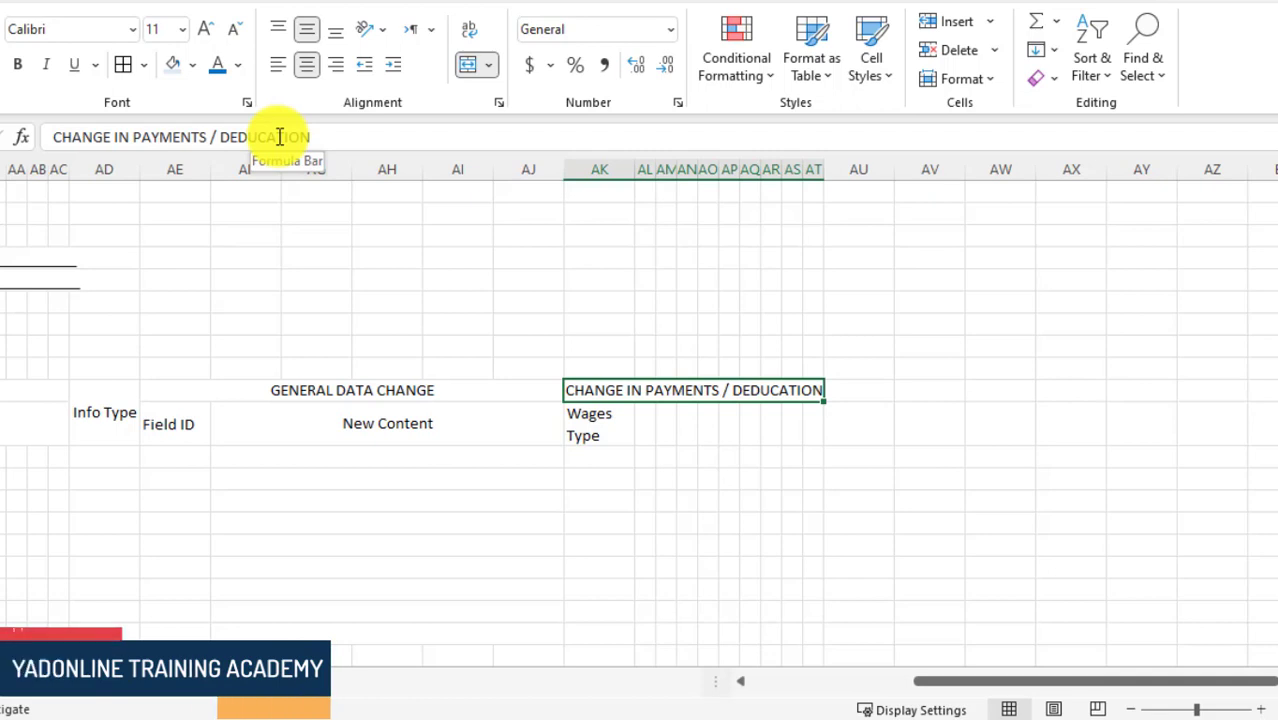
{"action": "left_click", "coordinate": [280, 137]}
{"action": "key", "text": "BackSpace"}
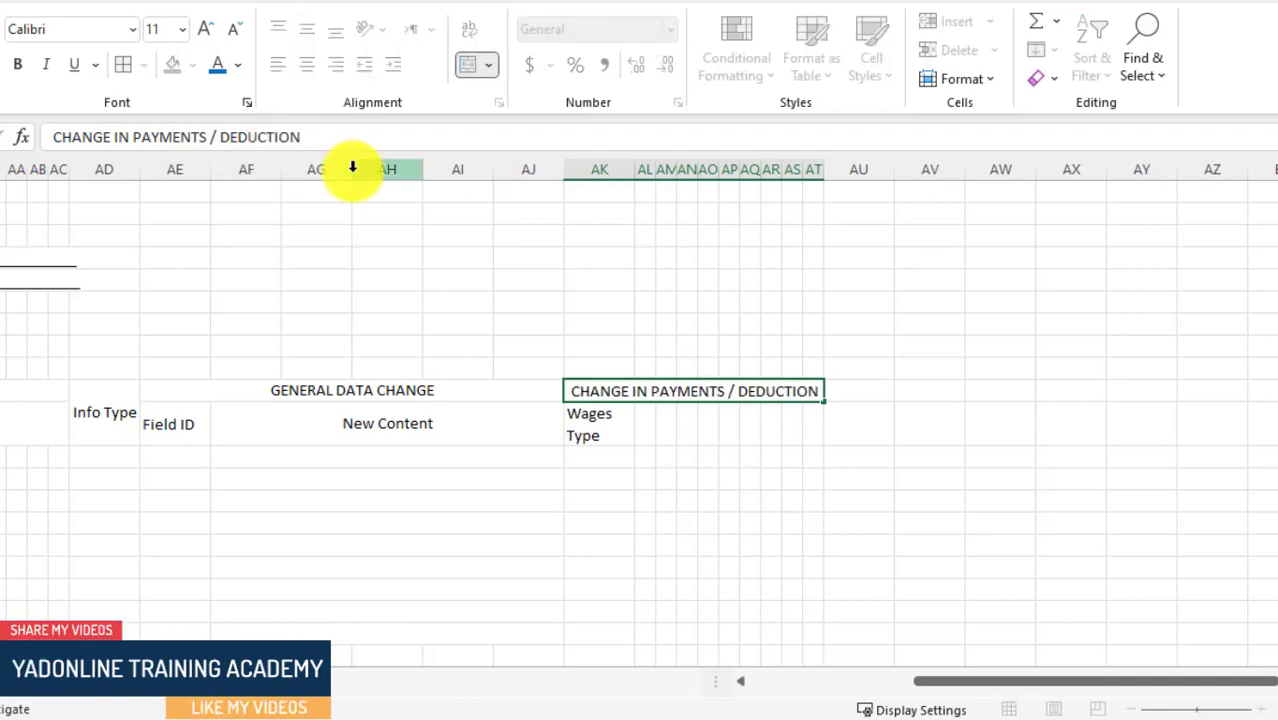
{"action": "key", "text": "Return"}
{"action": "left_click", "coordinate": [795, 478]}
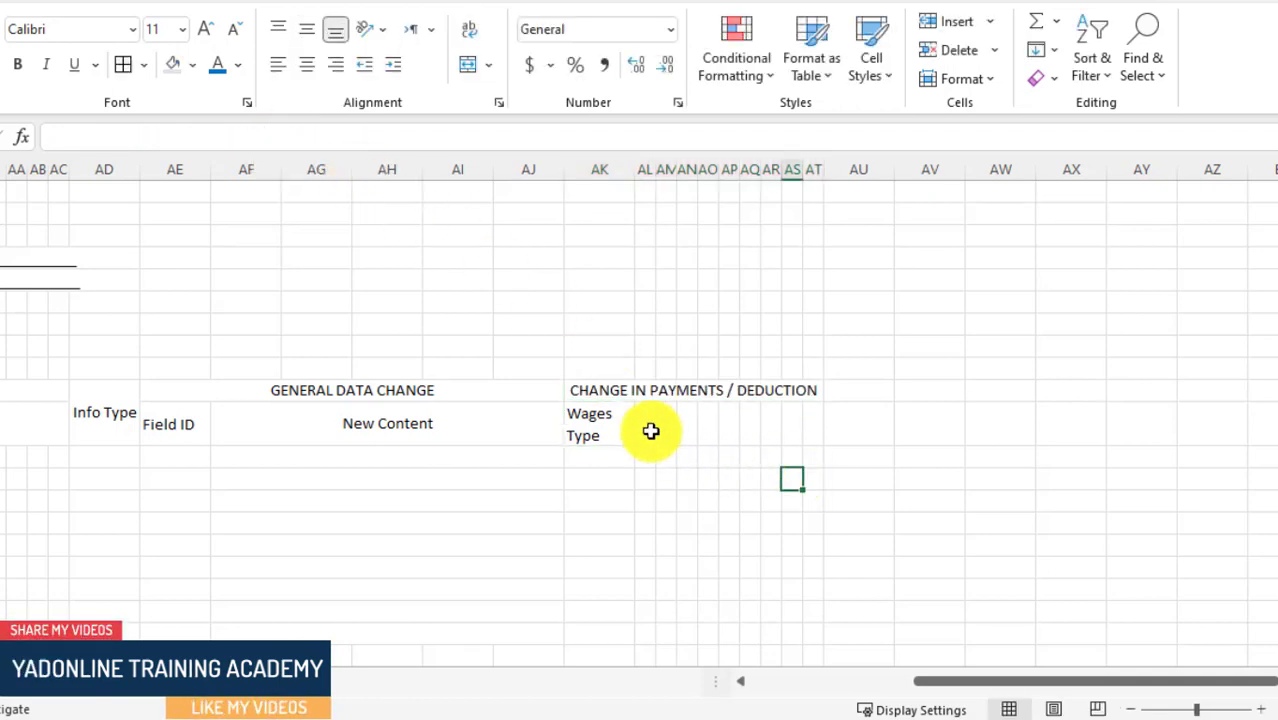
Merge the cells beside Wages Type into a middle-aligned AMOUNT heading
{"action": "left_click_drag", "start_coordinate": [651, 431], "coordinate": [812, 431]}
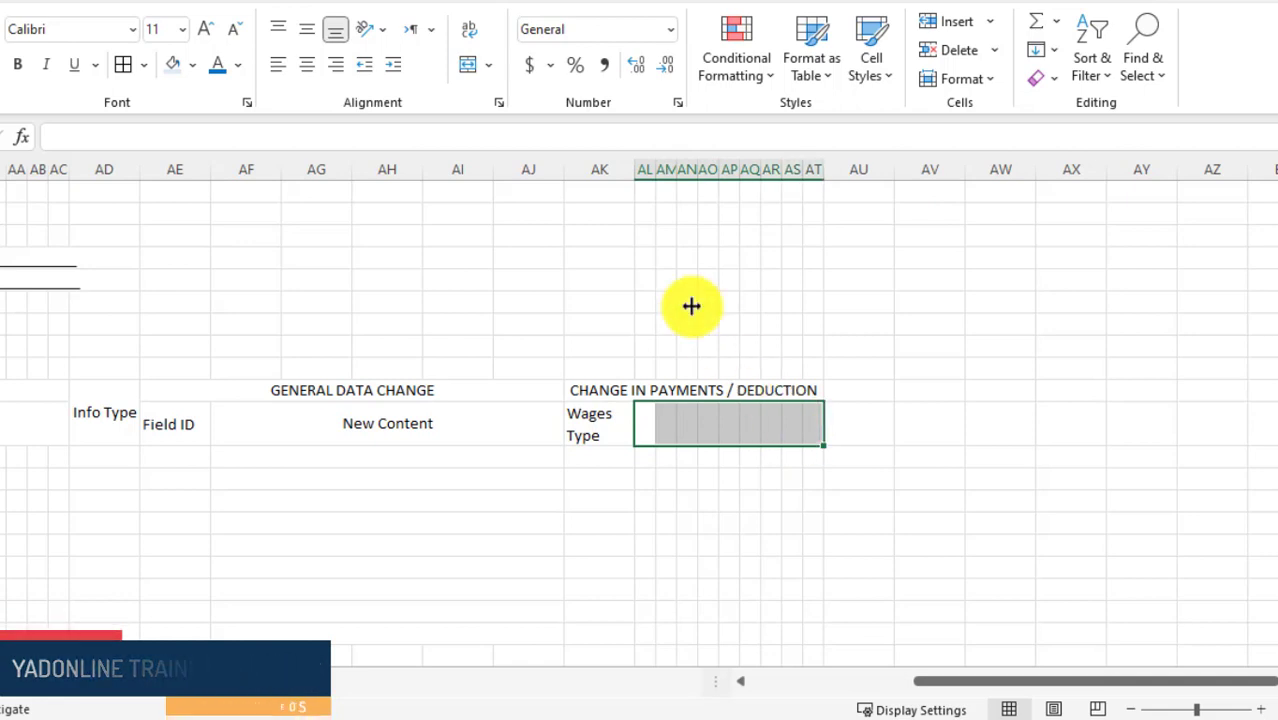
{"action": "left_click", "coordinate": [470, 63]}
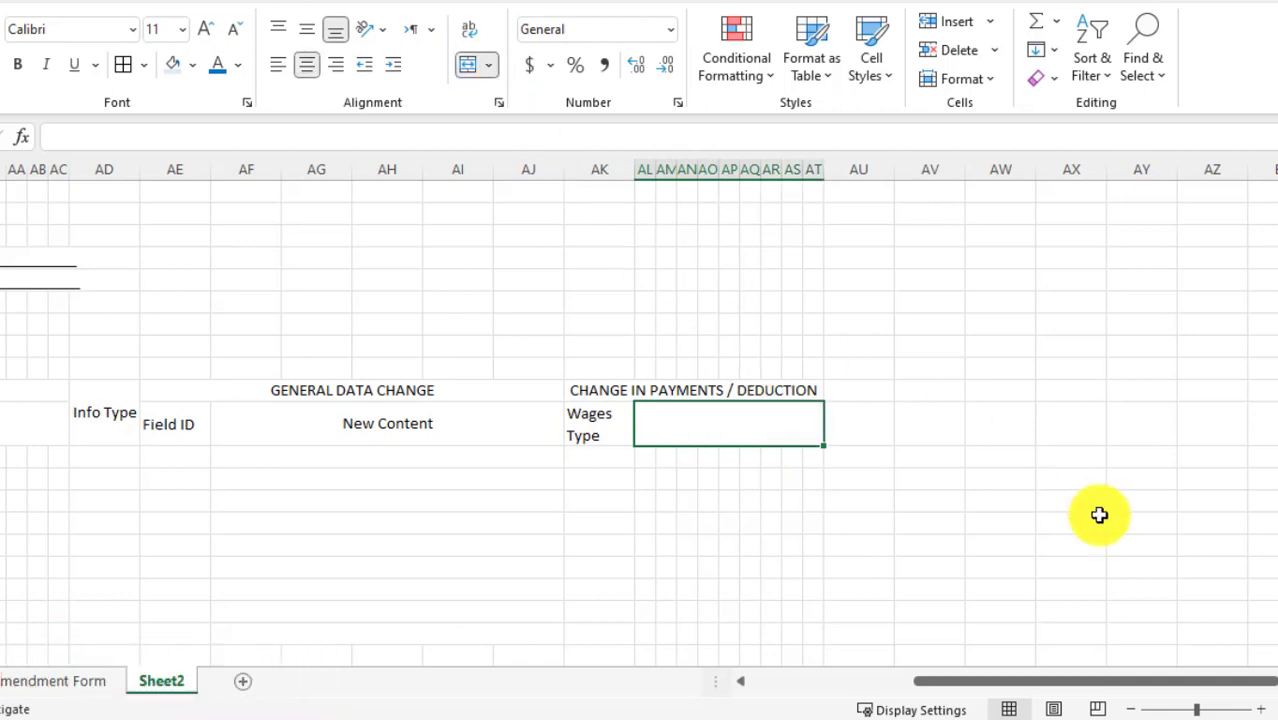
{"action": "type", "text": "a"}
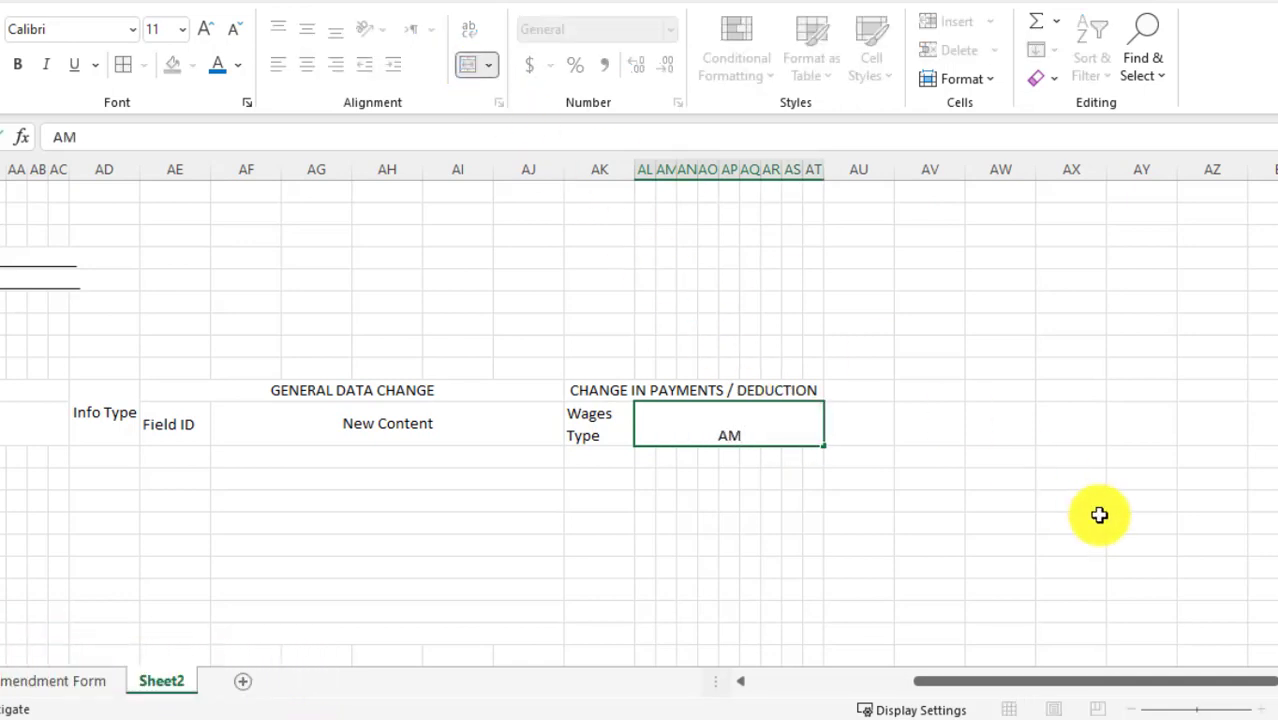
{"action": "key", "text": "Return"}
{"action": "left_click", "coordinate": [707, 429]}
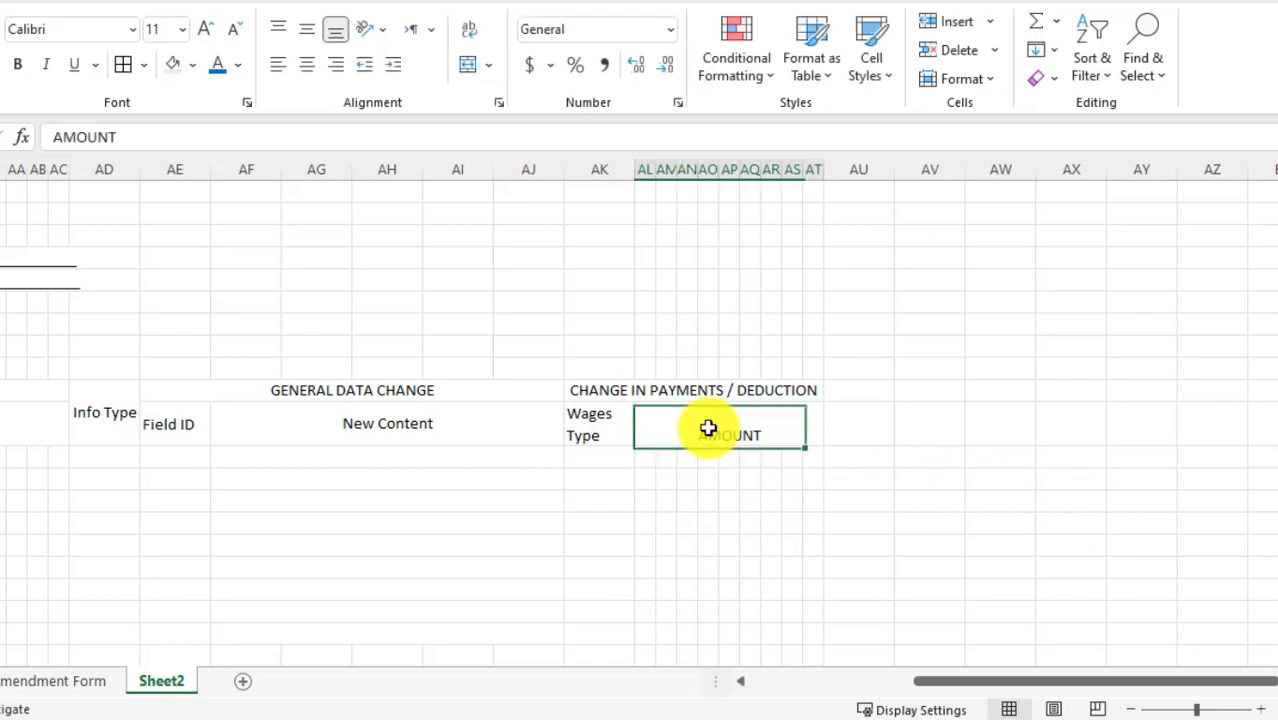
{"action": "left_click", "coordinate": [307, 29]}
Merge the two heading rows in column AU into a STOP SAL heading
{"action": "left_click_drag", "start_coordinate": [859, 392], "coordinate": [860, 415]}
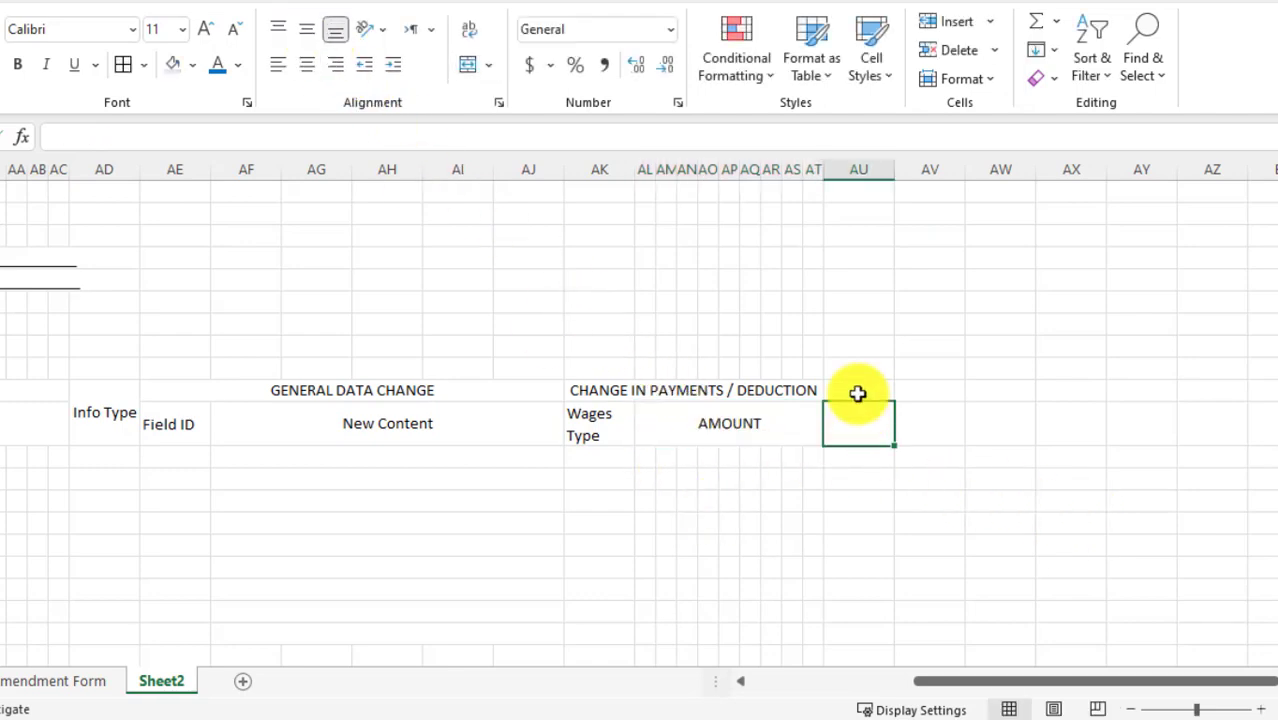
{"action": "left_click", "coordinate": [470, 64]}
{"action": "type", "text": "s"}
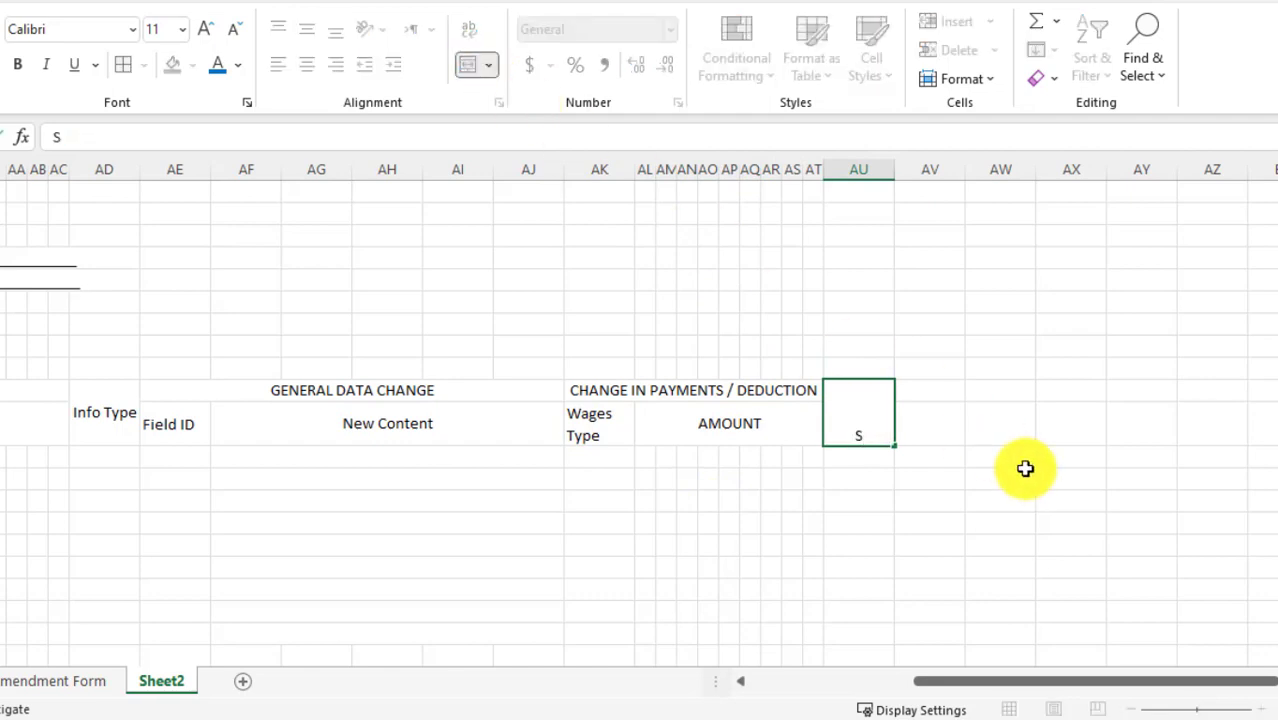
{"action": "type", "text": "AL"}
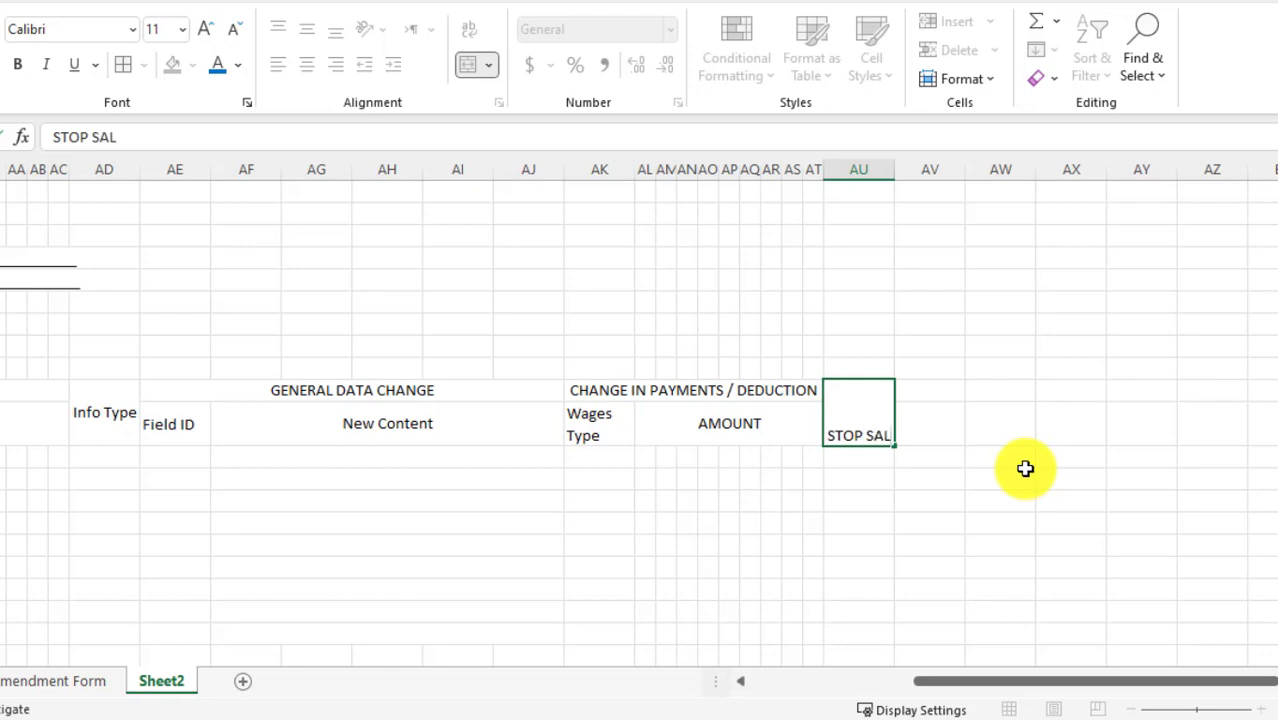
{"action": "key", "text": "Return"}
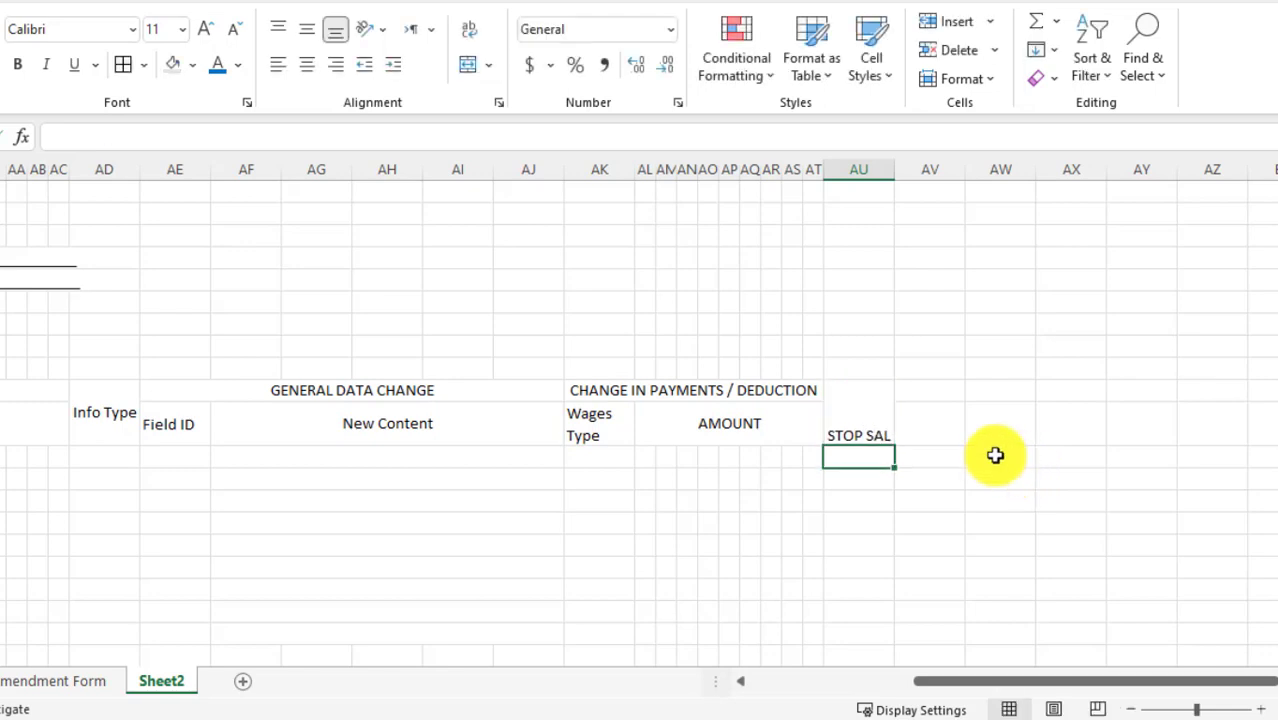
Merge the two AV heading rows into an EFFECTIVE DATE heading with wrapped text
{"action": "left_click", "coordinate": [931, 427]}
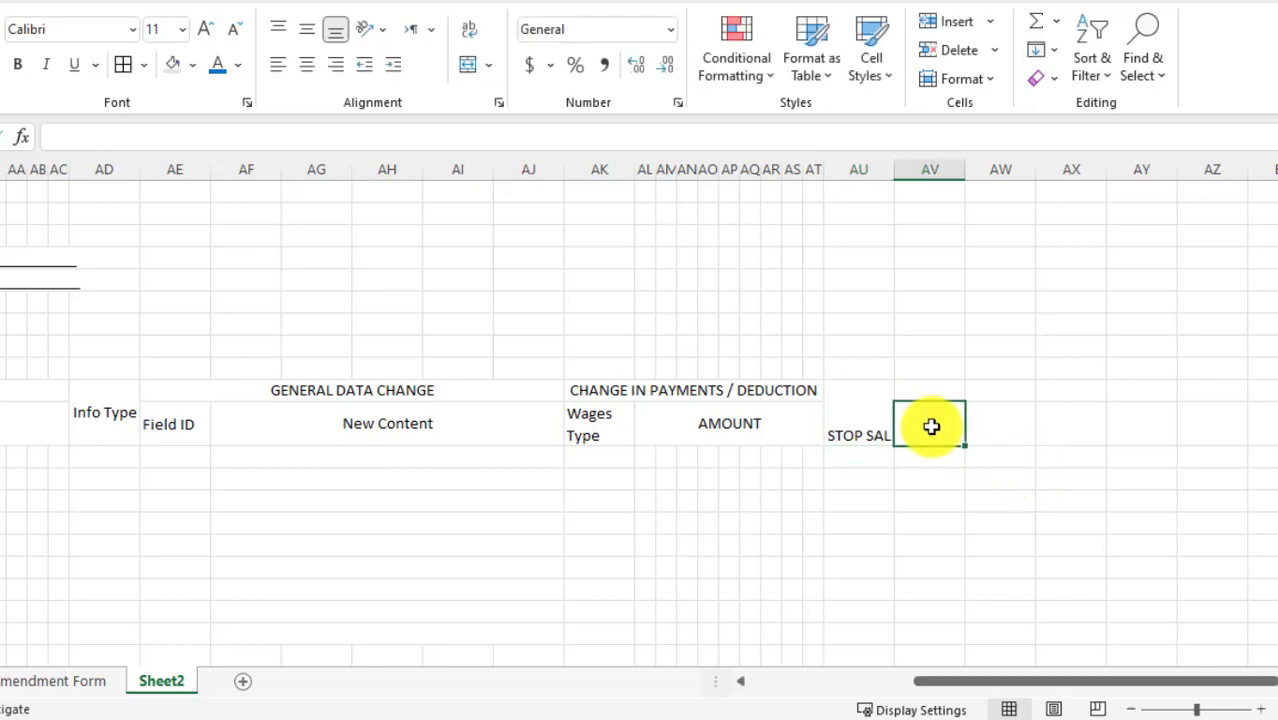
{"action": "left_click_drag", "start_coordinate": [930, 390], "coordinate": [932, 410]}
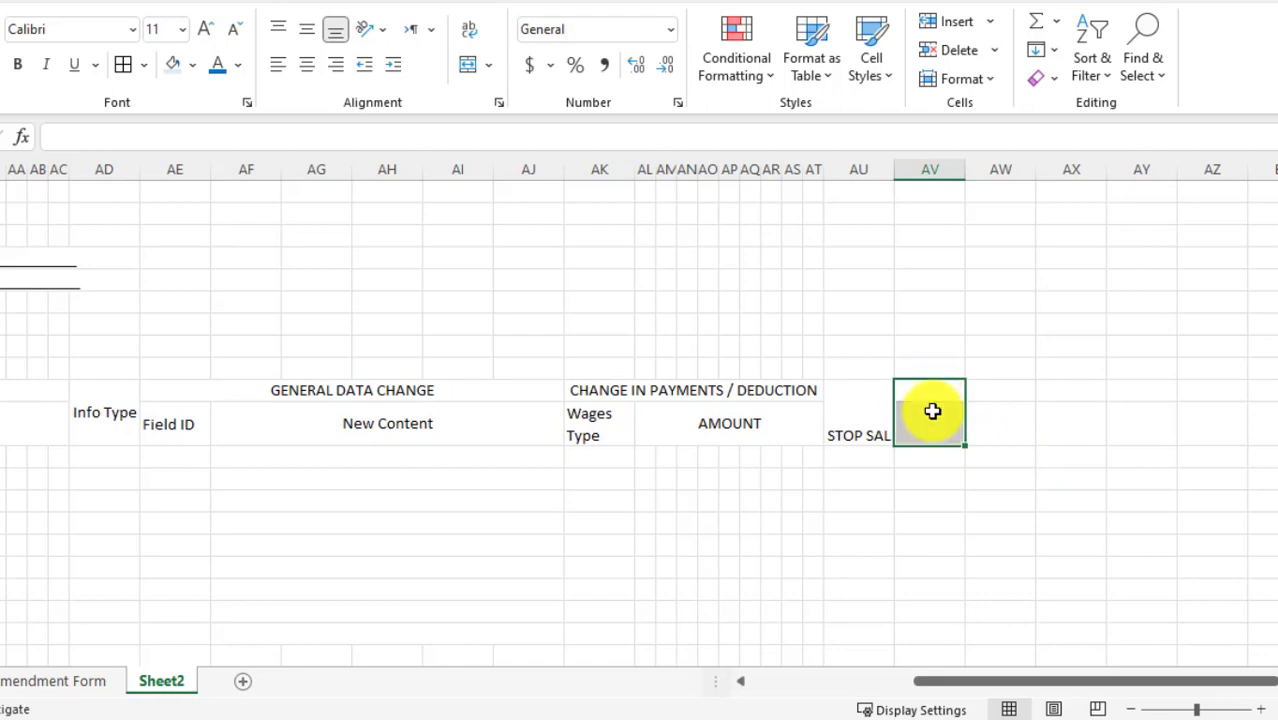
{"action": "left_click", "coordinate": [466, 64]}
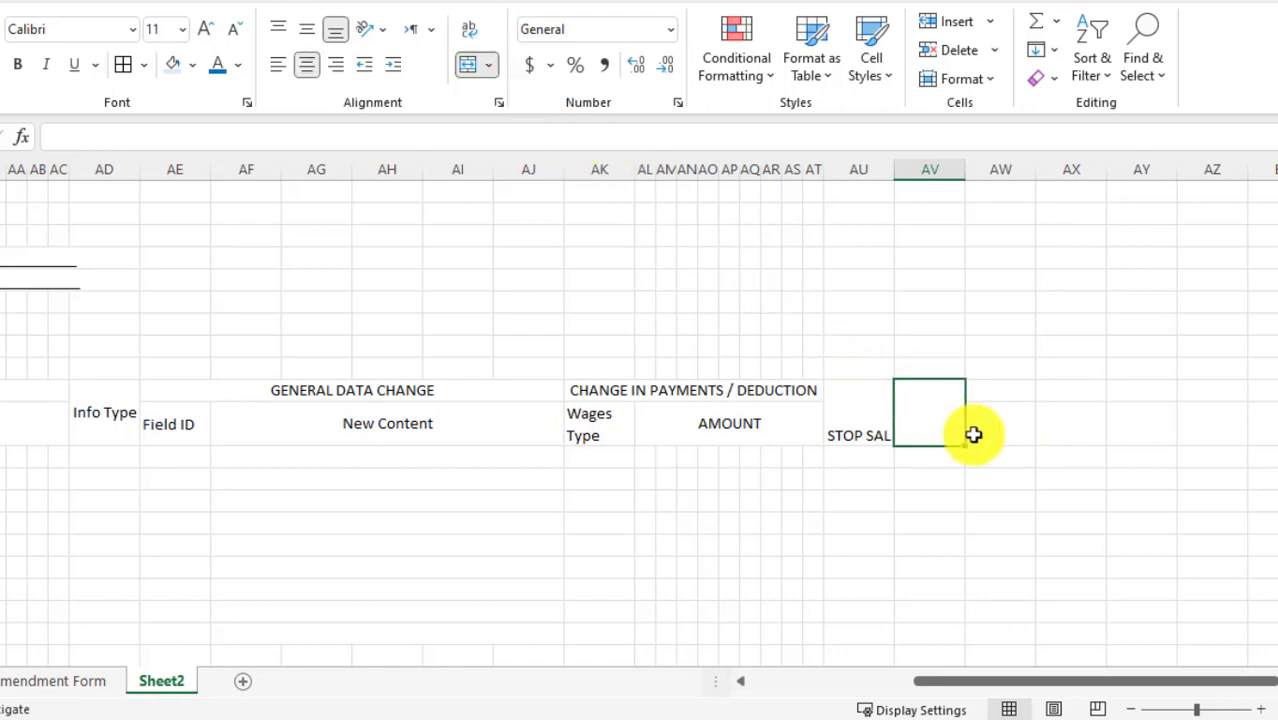
{"action": "type", "text": "e"}
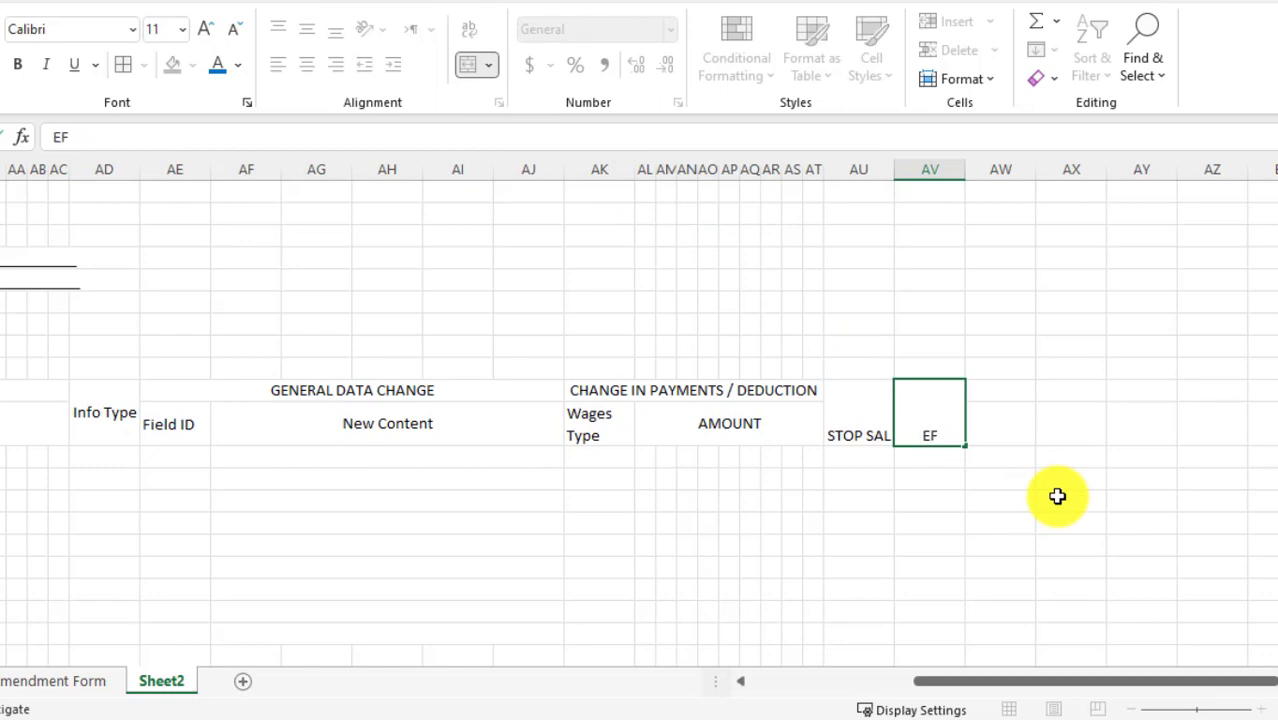
{"action": "type", "text": "TIVE D"}
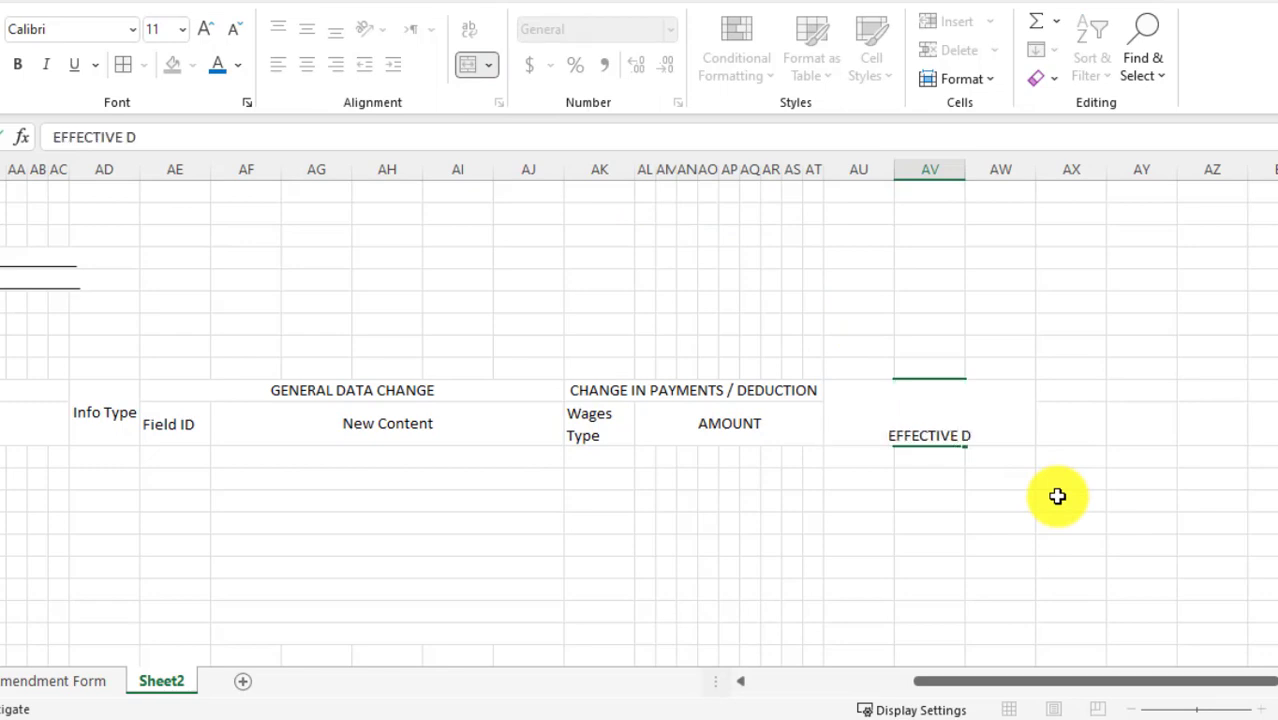
{"action": "type", "text": "ATE"}
{"action": "key", "text": "Return"}
{"action": "left_click", "coordinate": [927, 422]}
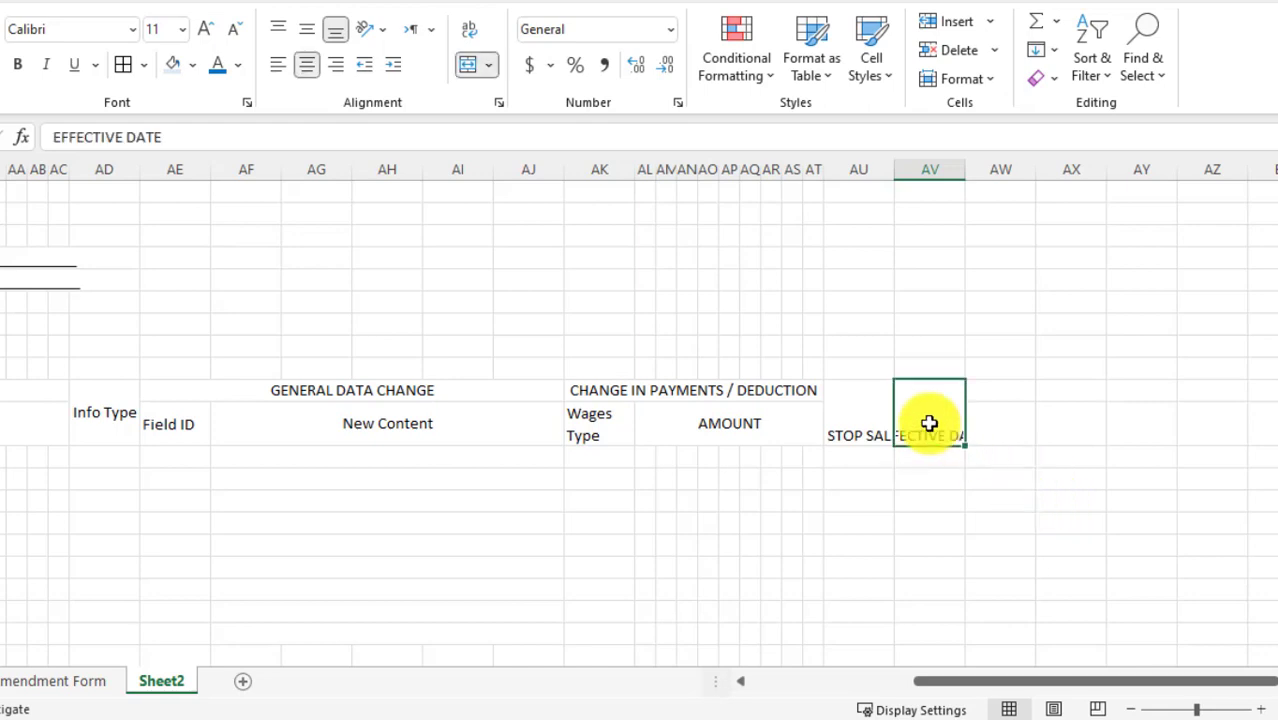
{"action": "left_click", "coordinate": [470, 32]}
{"action": "left_click", "coordinate": [995, 542]}
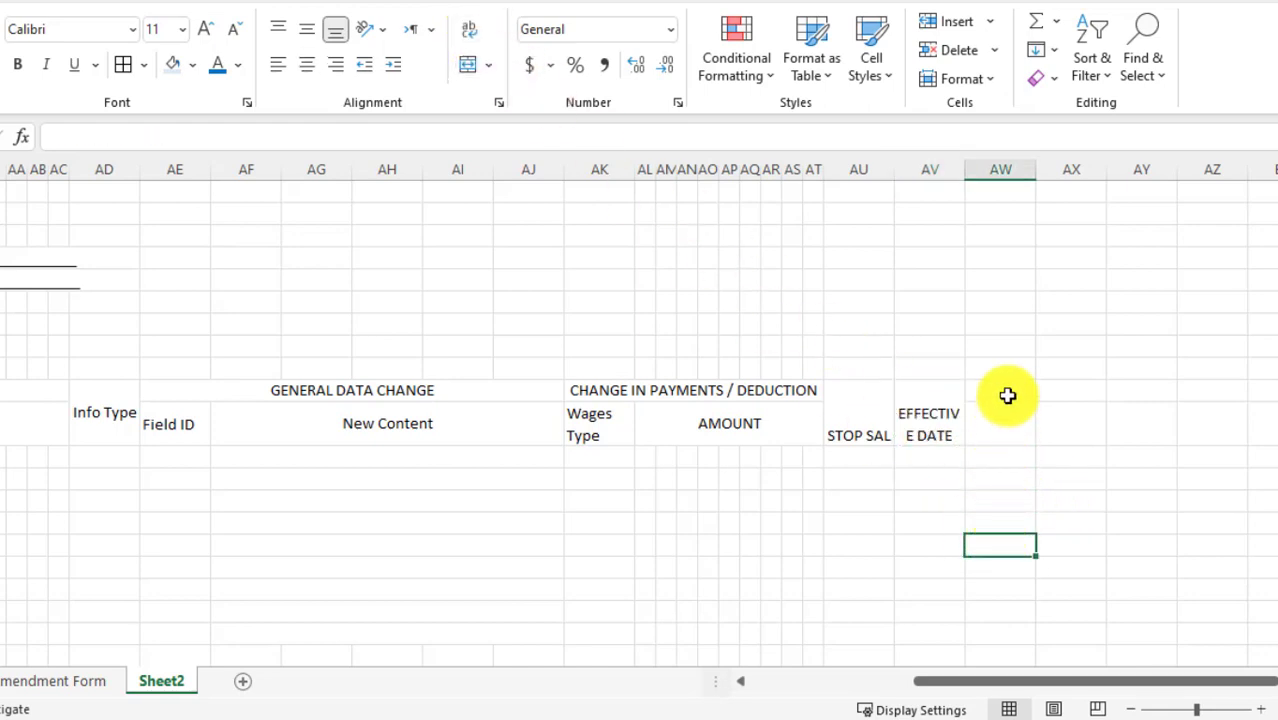
Merge AW:AY across both heading rows into a REMARKS heading
{"action": "left_click_drag", "start_coordinate": [1007, 396], "coordinate": [1138, 428]}
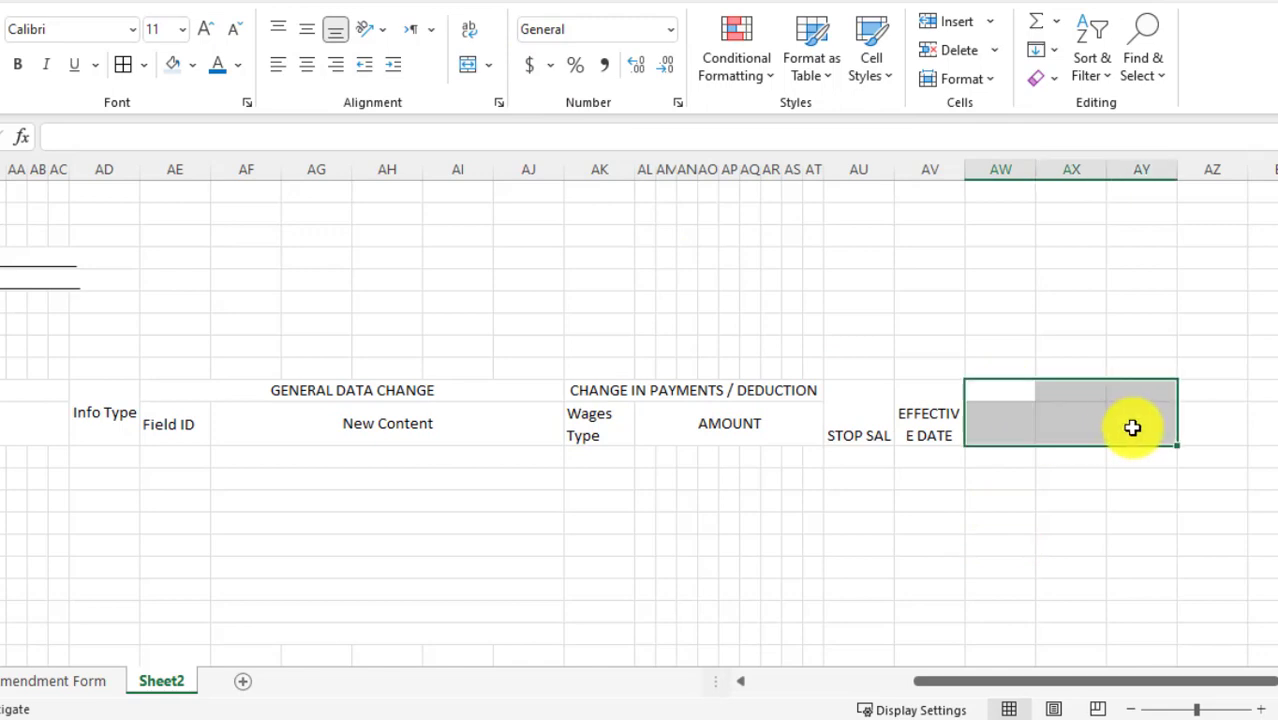
{"action": "left_click", "coordinate": [476, 70]}
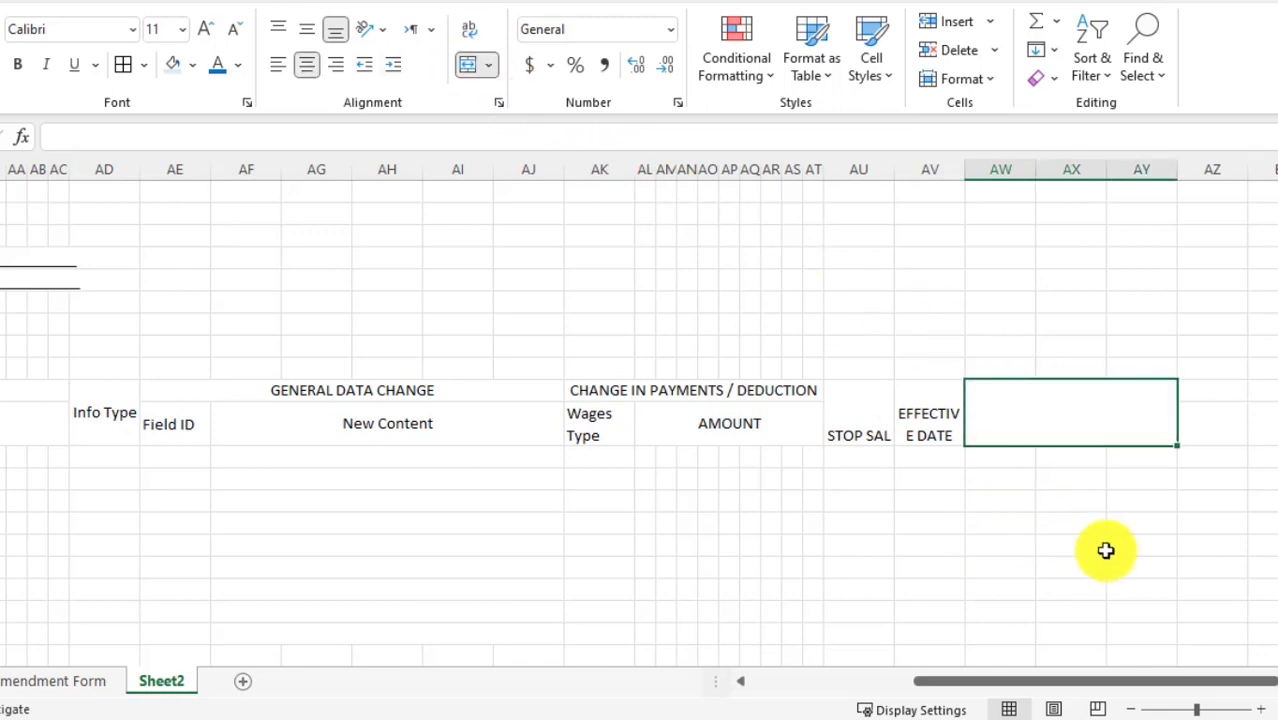
{"action": "type", "text": "rE"}
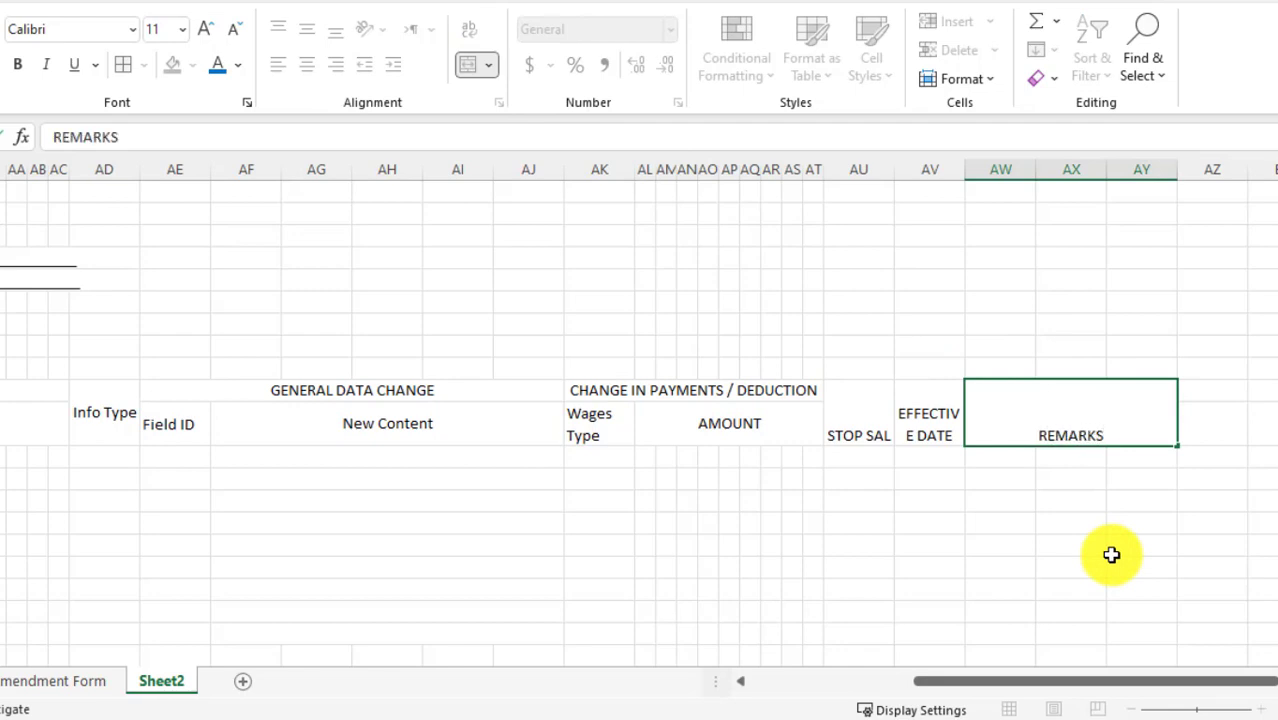
{"action": "key", "text": "Return"}
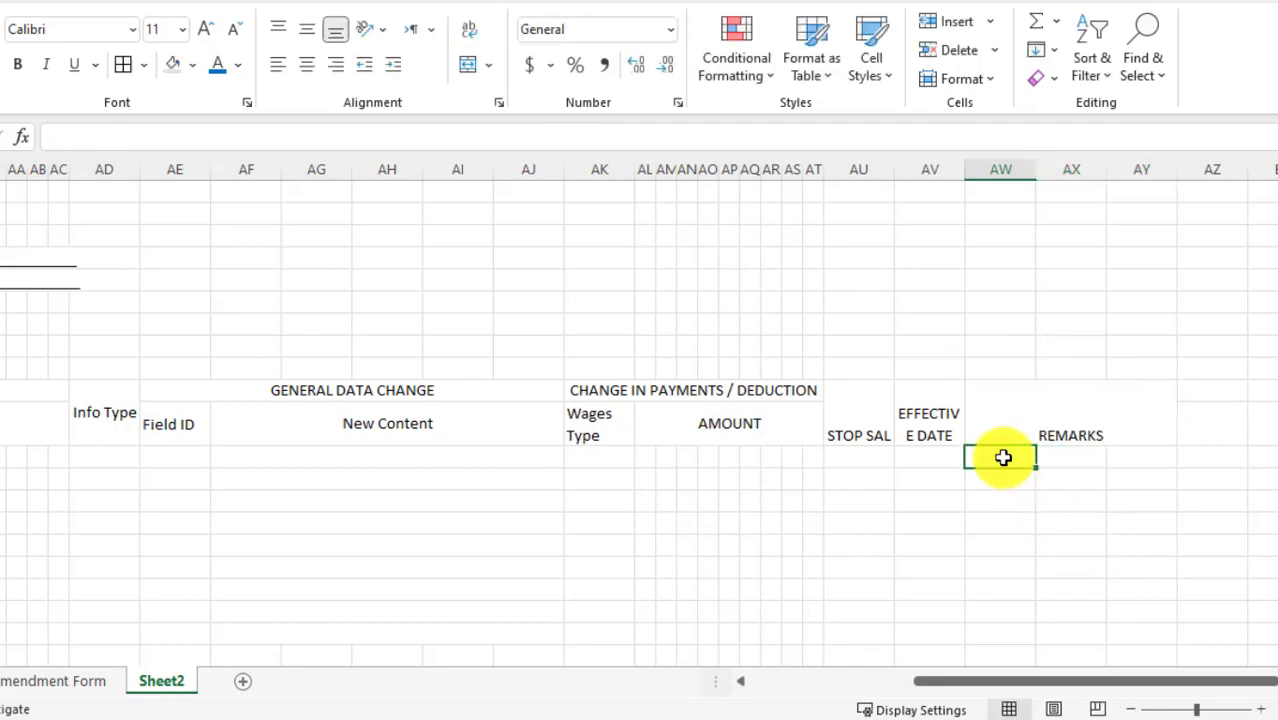
Merge AW:AY in each entry row below REMARKS using Merge Across
{"action": "left_click_drag", "start_coordinate": [1003, 457], "coordinate": [1124, 459]}
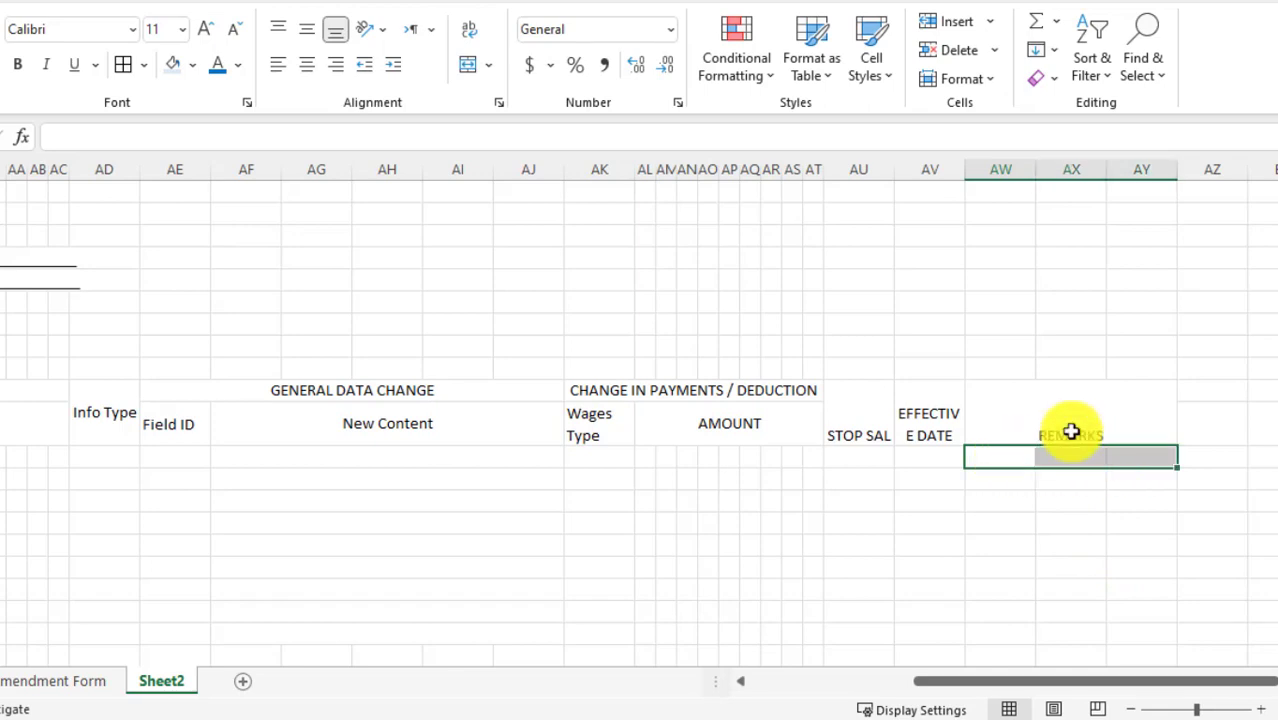
{"action": "left_click", "coordinate": [469, 66]}
{"action": "left_click", "coordinate": [1070, 513]}
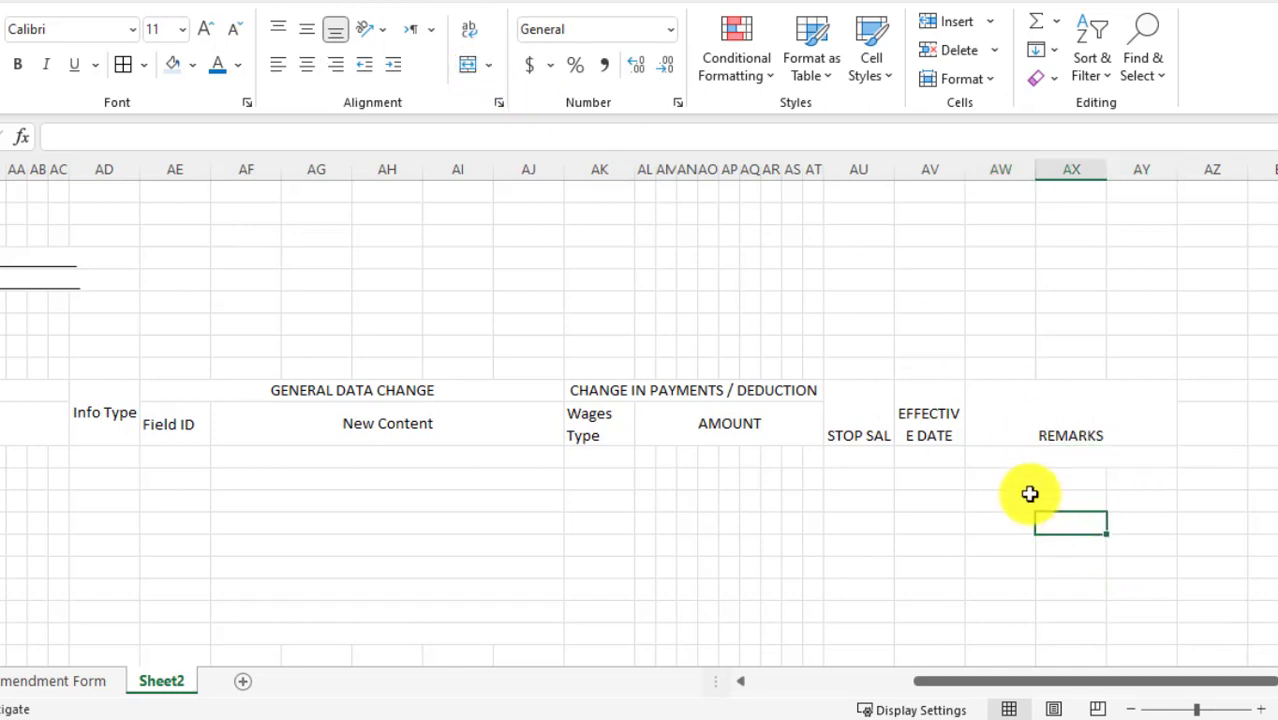
{"action": "mouse_move", "coordinate": [1000, 479]}
{"action": "left_mouse_down"}
{"action": "mouse_move", "coordinate": [1172, 598]}
{"action": "mouse_move", "coordinate": [1172, 631]}
{"action": "left_mouse_up"}
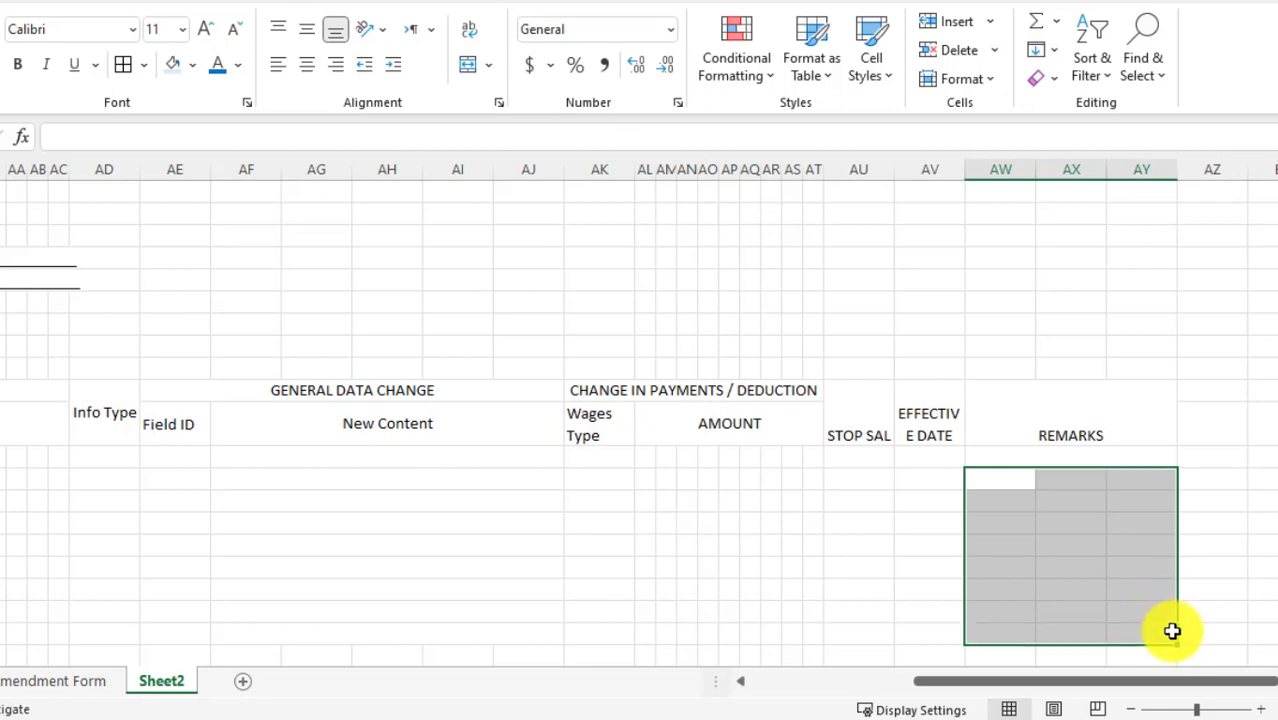
{"action": "left_click", "coordinate": [488, 65]}
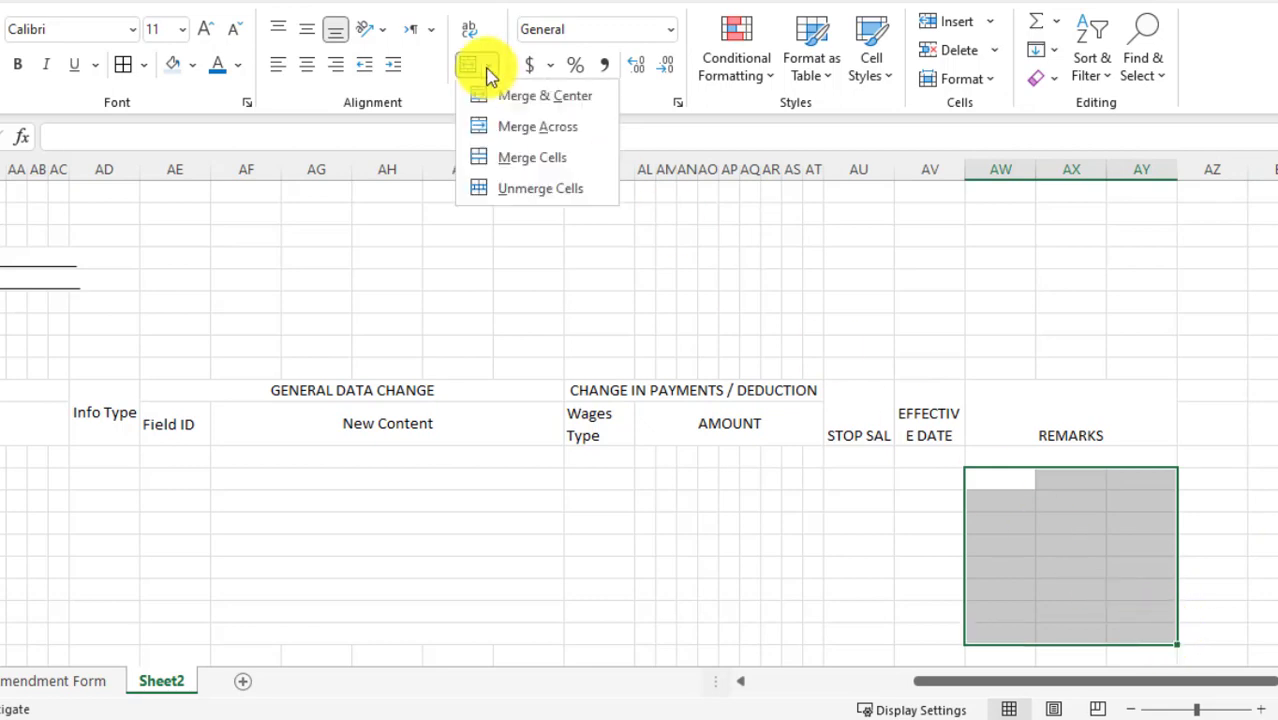
{"action": "left_click", "coordinate": [528, 130]}
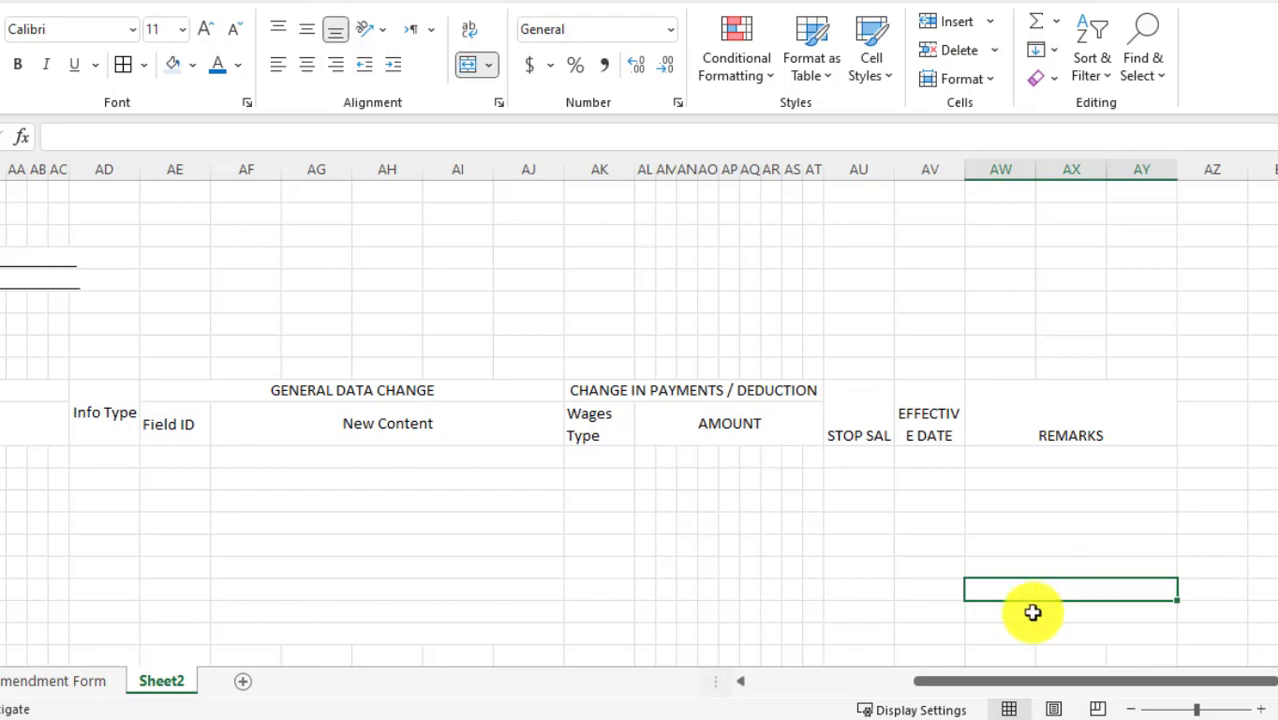
Apply All Borders to the whole employee table range, from EMPLOYEE DETAILS to REMARKS
{"action": "left_click_drag", "start_coordinate": [947, 680], "coordinate": [747, 680]}
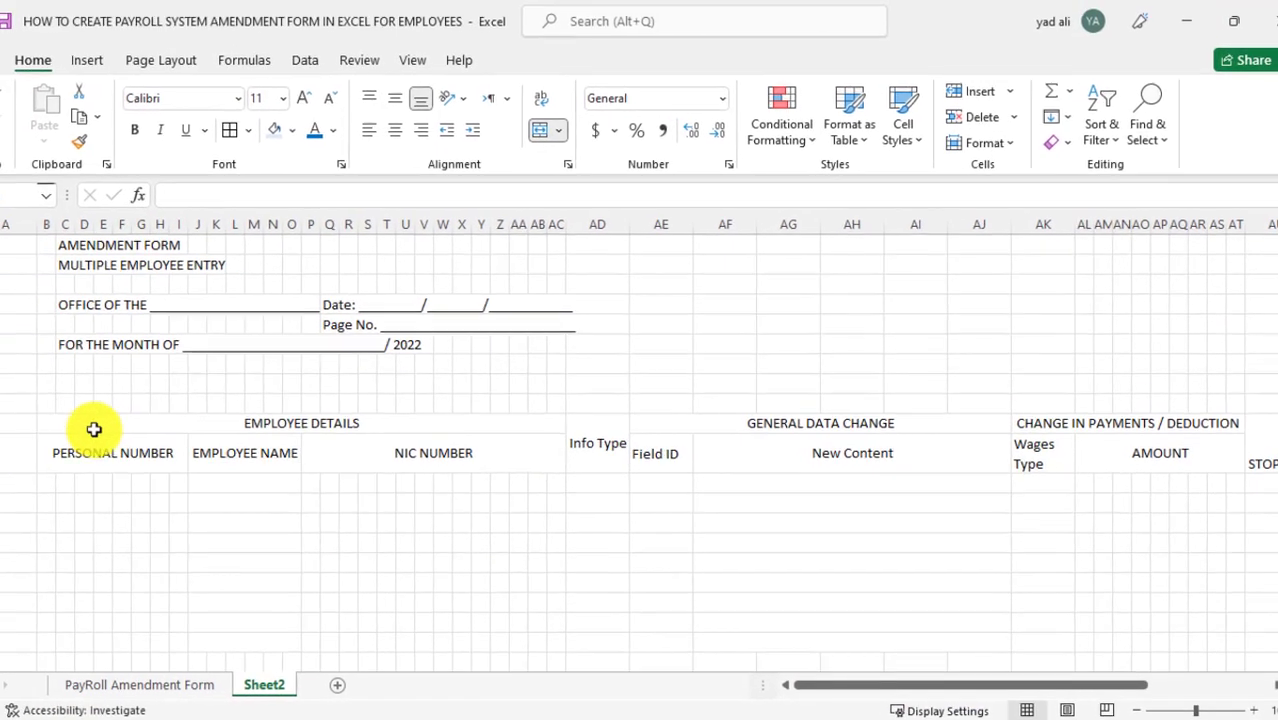
{"action": "mouse_move", "coordinate": [94, 428]}
{"action": "left_mouse_down"}
{"action": "mouse_move", "coordinate": [1090, 493]}
{"action": "mouse_move", "coordinate": [1197, 595]}
{"action": "left_mouse_up"}
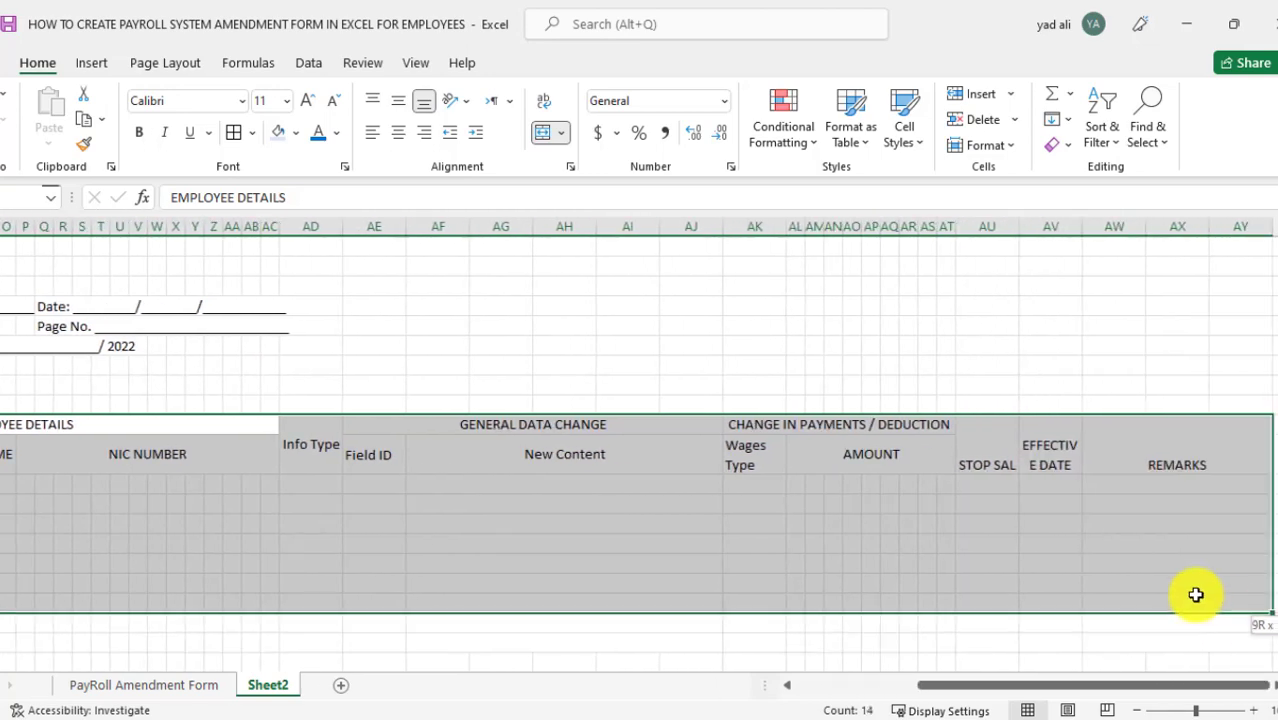
{"action": "left_click_drag", "start_coordinate": [1196, 595], "coordinate": [1206, 634]}
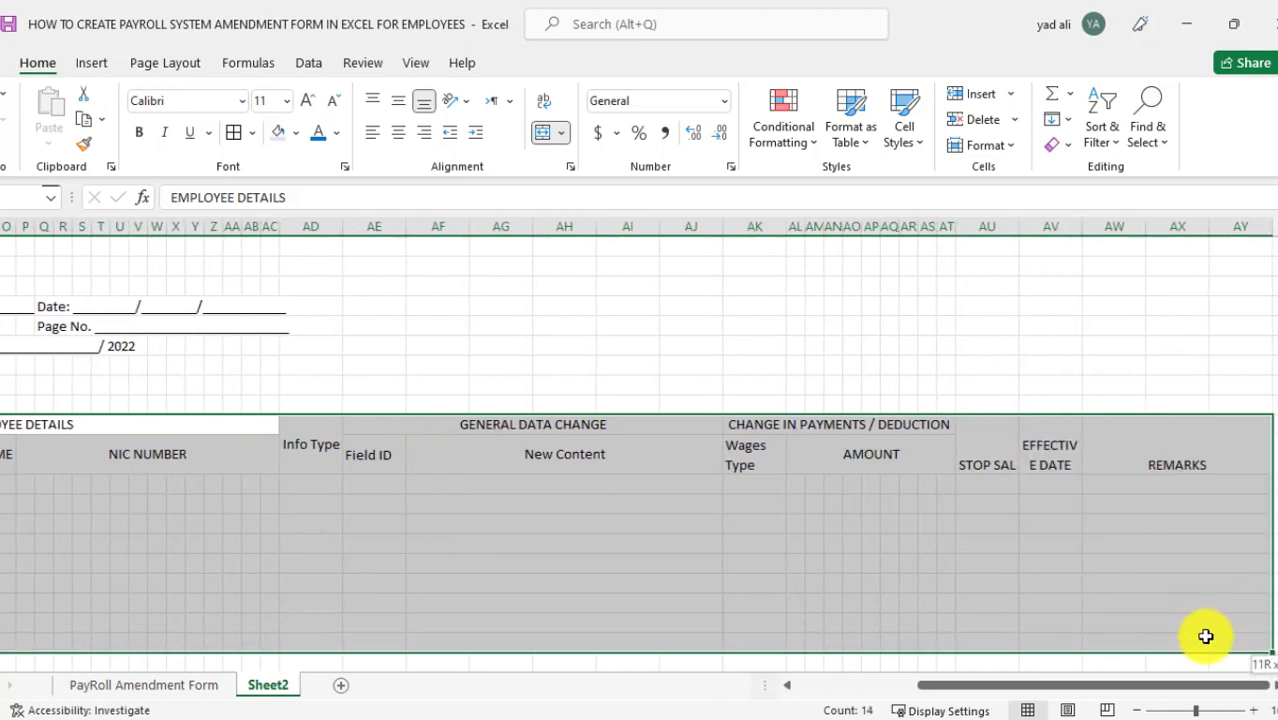
{"action": "left_click", "coordinate": [234, 137]}
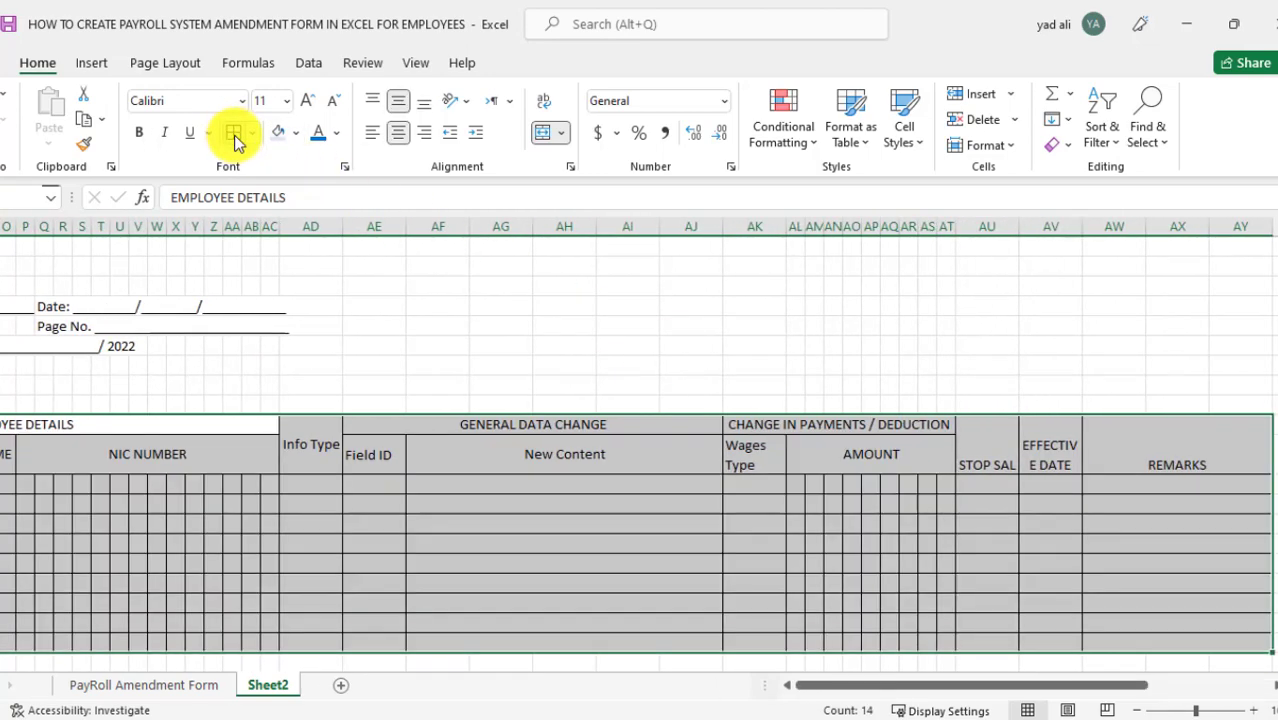
{"action": "scroll", "coordinate": [575, 479], "scroll_direction": "left", "scroll_amount": 3}
{"action": "left_click", "coordinate": [655, 560]}
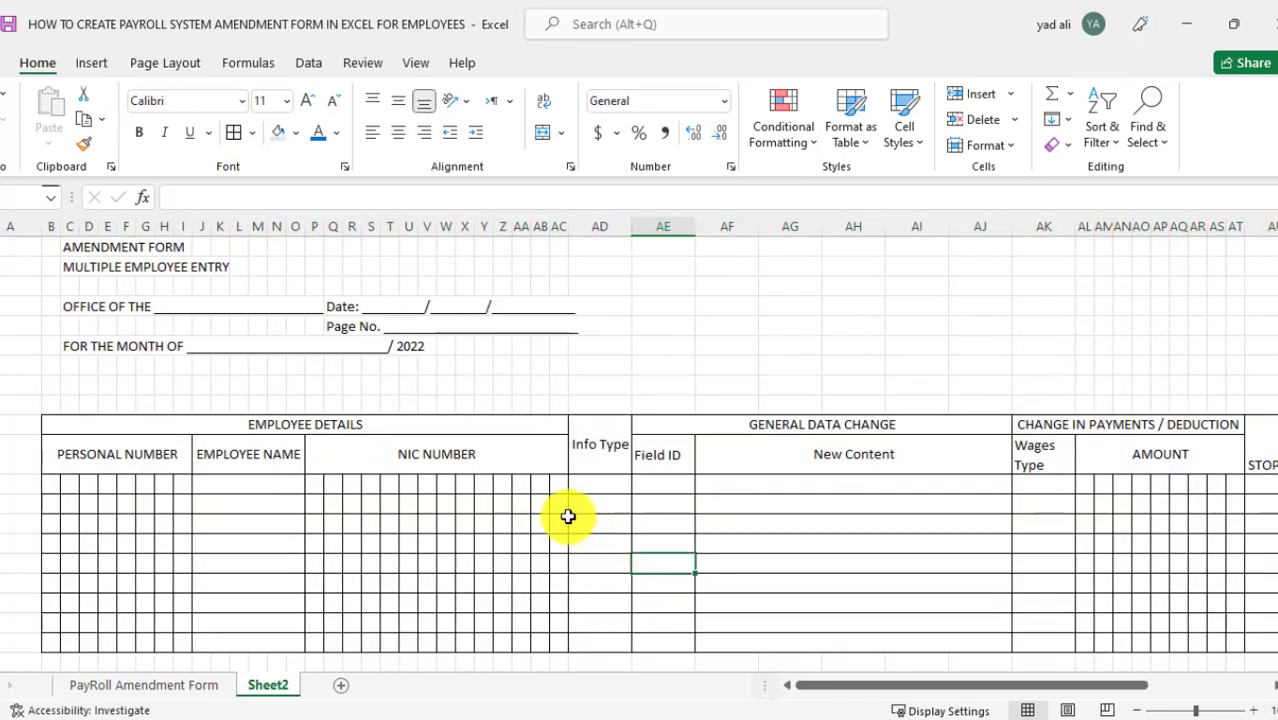
{"action": "scroll", "coordinate": [567, 516], "scroll_direction": "down", "scroll_amount": 2}
{"action": "scroll", "coordinate": [567, 513], "scroll_direction": "down", "scroll_amount": 1}
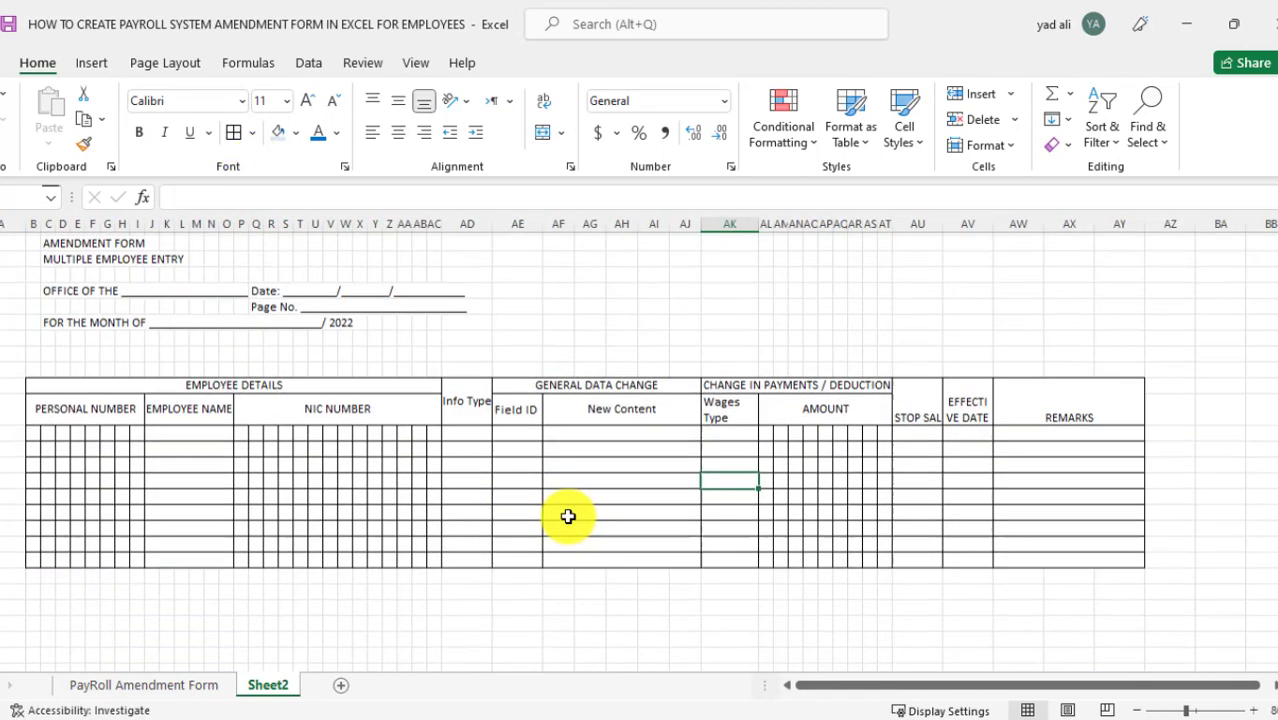
{"action": "scroll", "coordinate": [567, 513], "scroll_direction": "down", "scroll_amount": 1}
Add an underscore signature line in merged cells below the table, centred caption 'Prepared By'
{"action": "left_click_drag", "start_coordinate": [34, 571], "coordinate": [228, 578]}
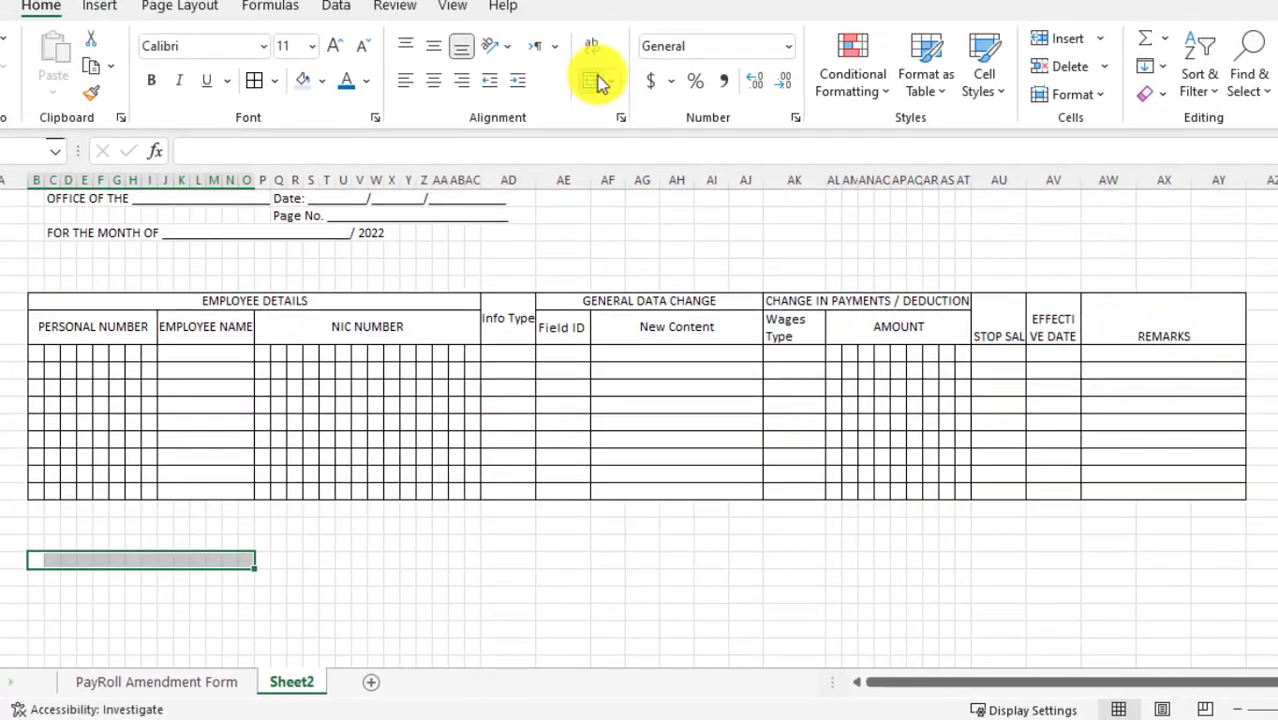
{"action": "left_click", "coordinate": [580, 91]}
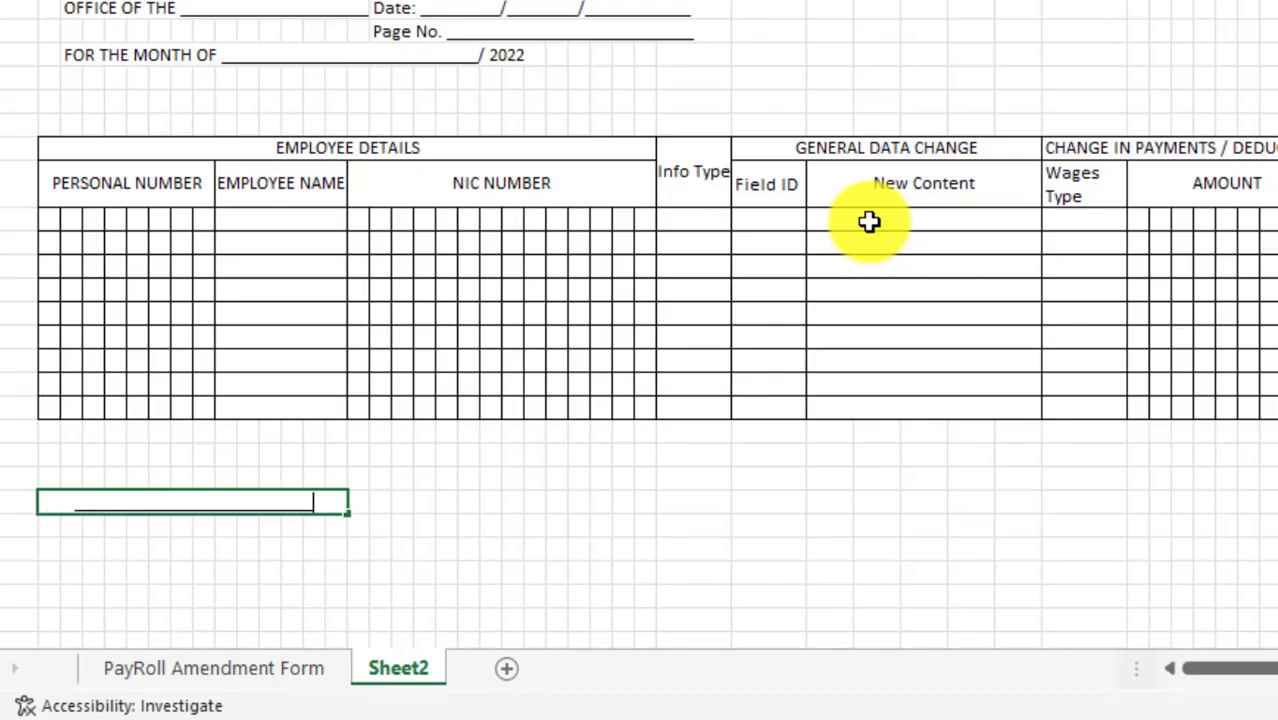
{"action": "key", "text": "Return"}
{"action": "type", "text": "Prepared B"}
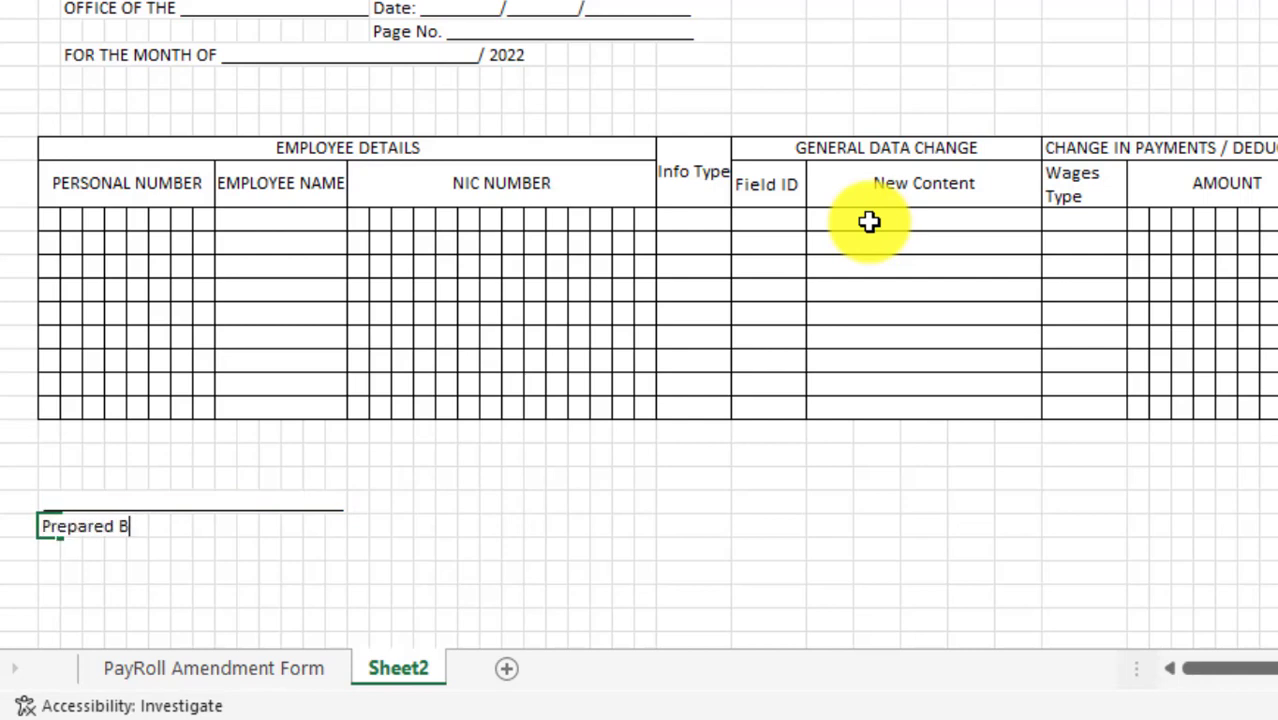
{"action": "type", "text": "y"}
{"action": "key", "text": "Return"}
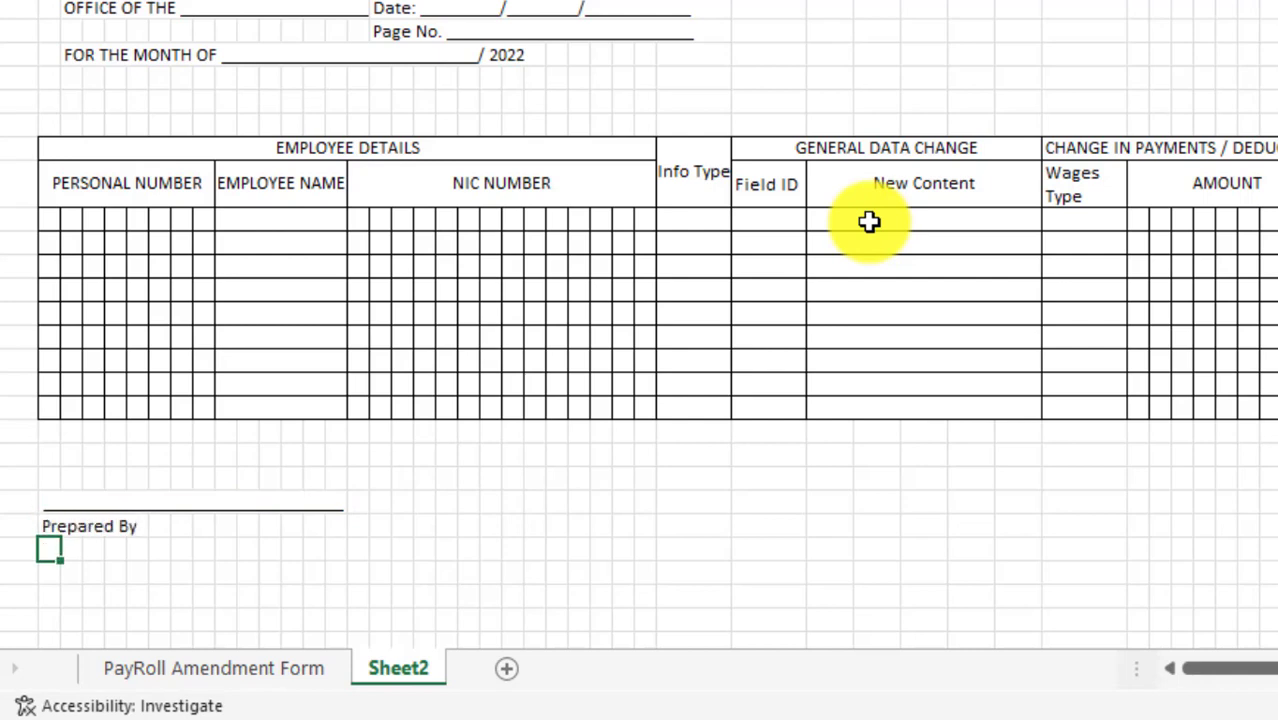
{"action": "left_click", "coordinate": [51, 528]}
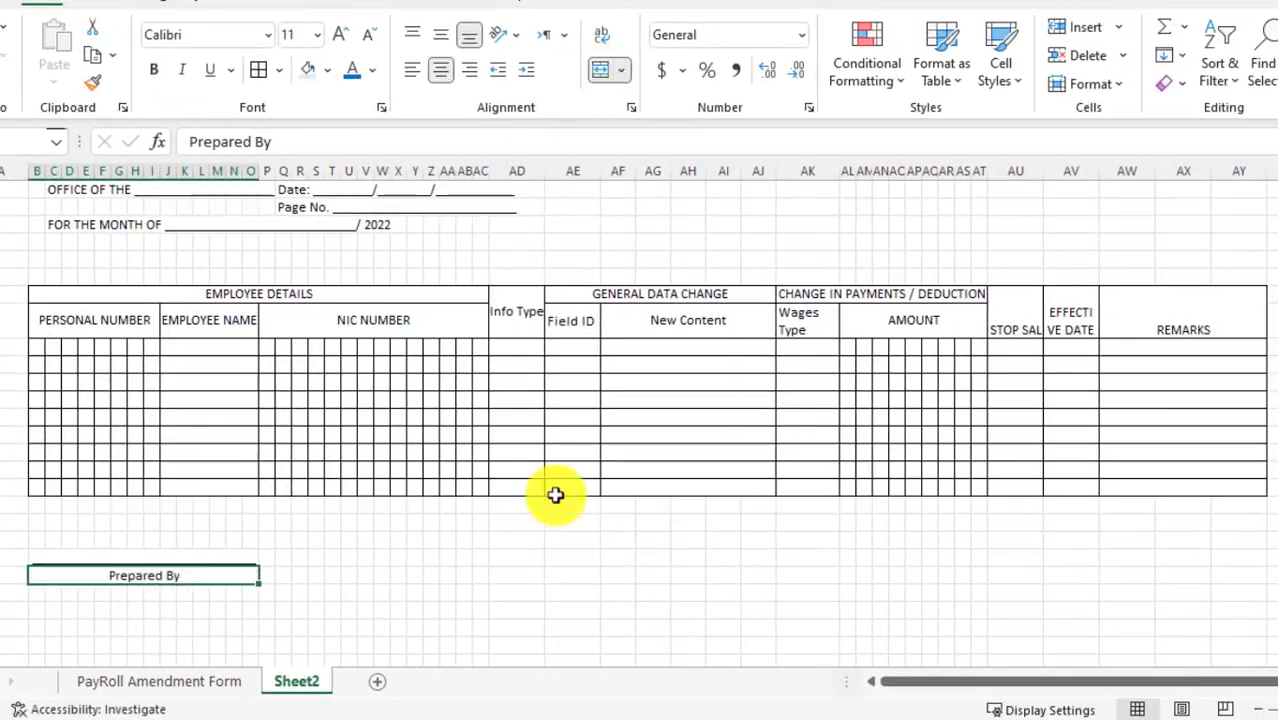
{"action": "left_click_drag", "start_coordinate": [557, 560], "coordinate": [784, 561]}
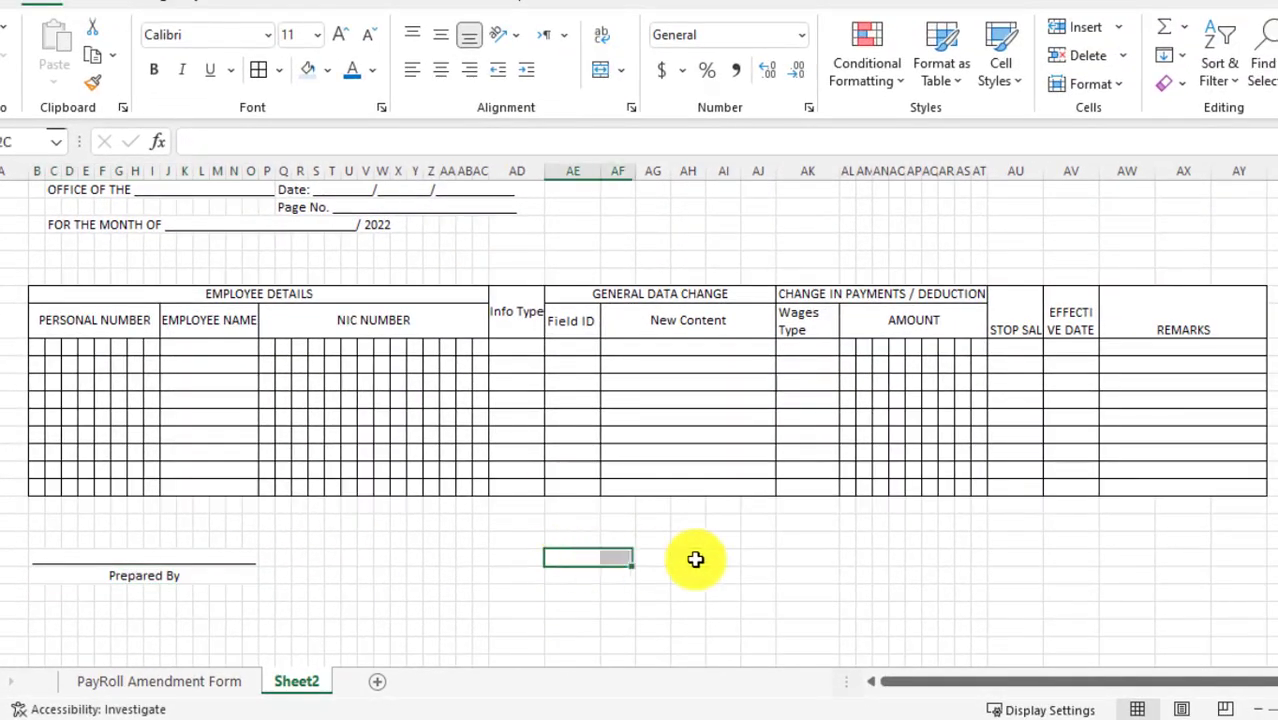
Add an underscore line in merged AD:AJ with 'Audit / Checked By' centred beneath it
{"action": "left_click_drag", "start_coordinate": [515, 558], "coordinate": [752, 560]}
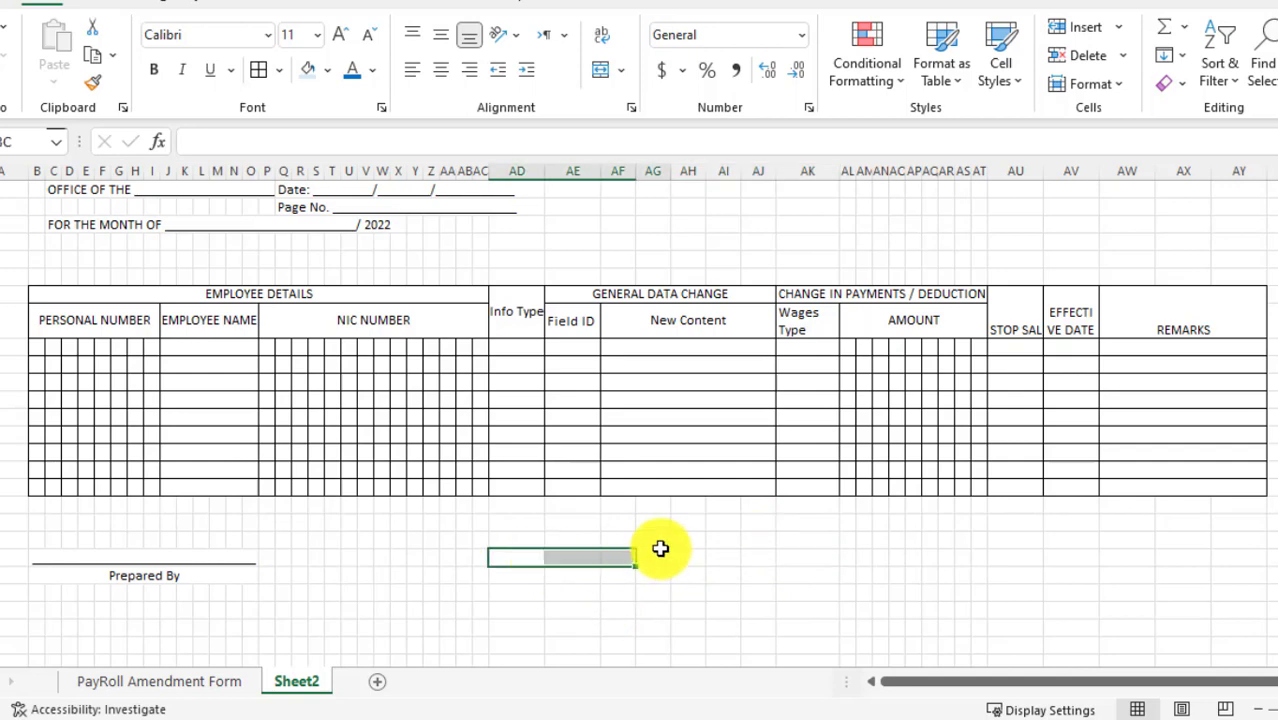
{"action": "left_click", "coordinate": [600, 69]}
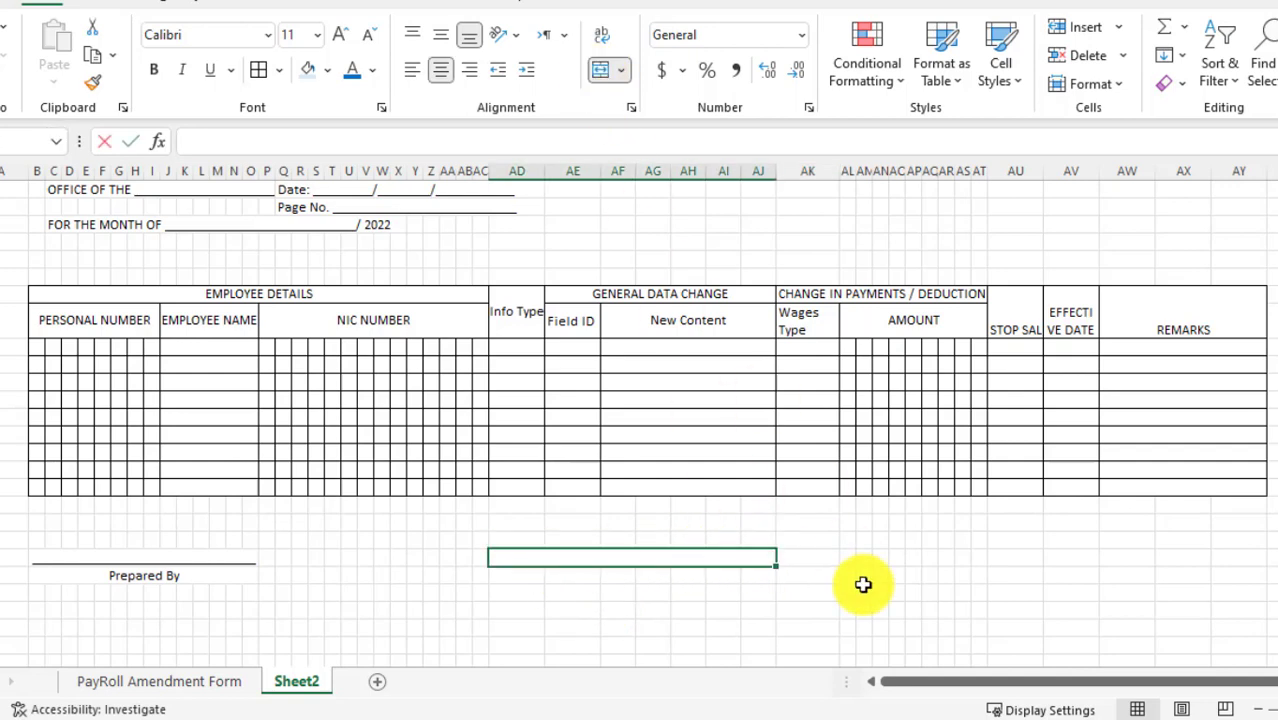
{"action": "type", "text": "____________________________________________"}
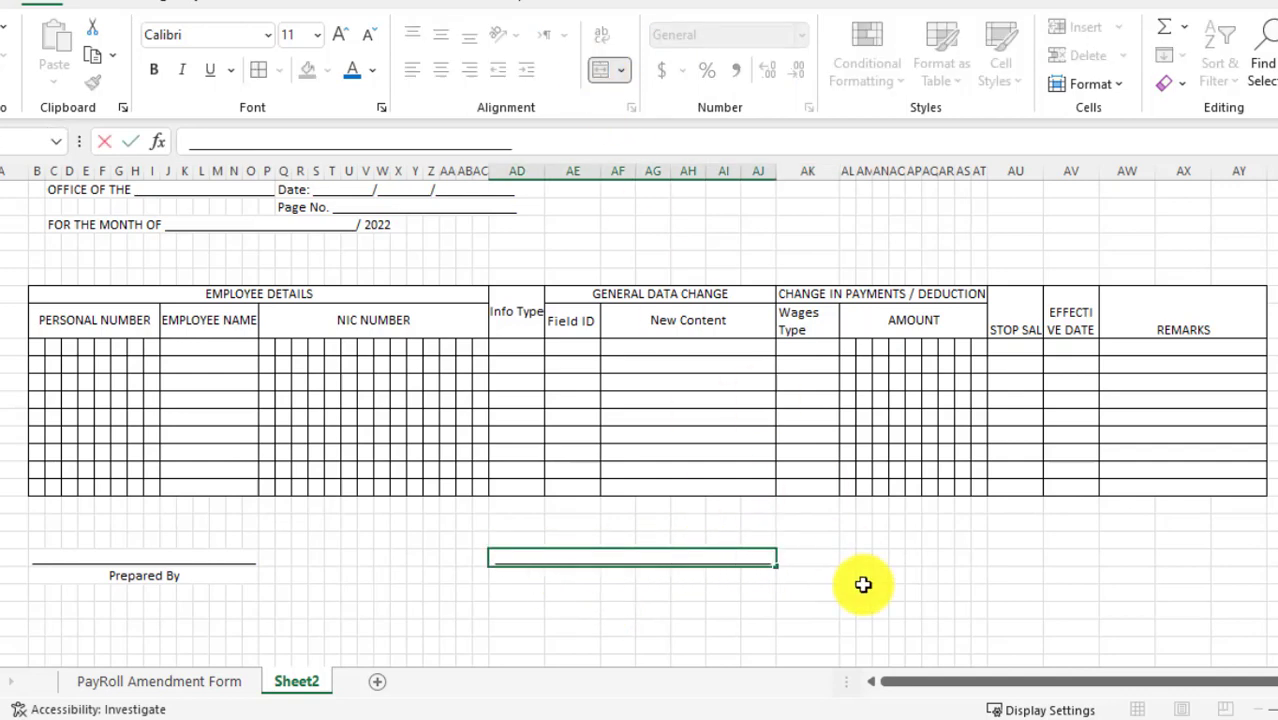
{"action": "key", "text": "Return"}
{"action": "type", "text": "Audit / Checked By"}
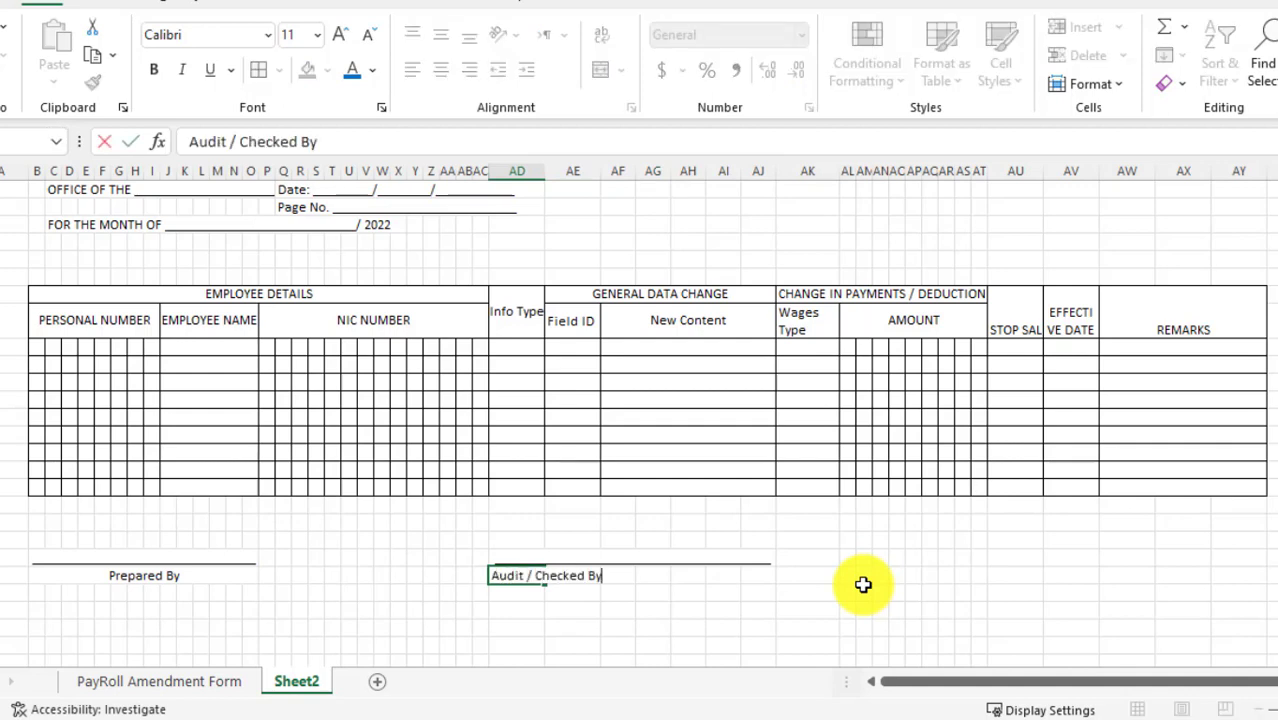
{"action": "key", "text": "Return"}
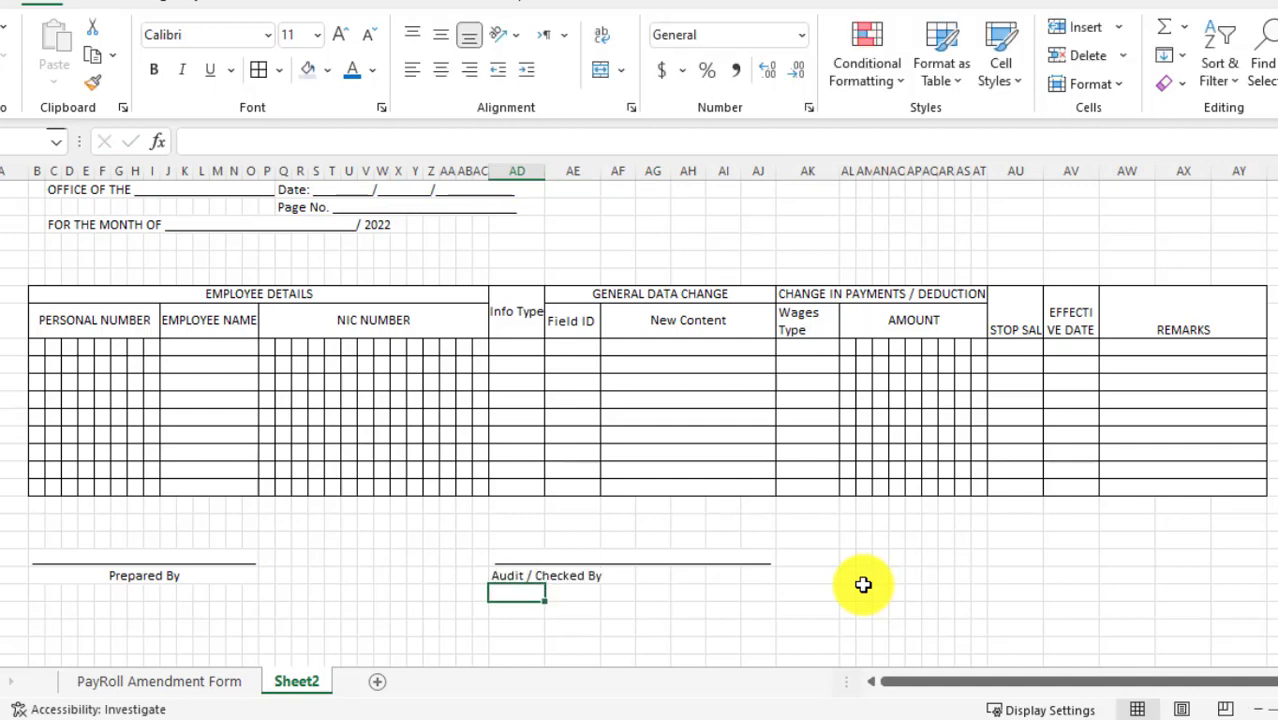
{"action": "left_click_drag", "start_coordinate": [577, 575], "coordinate": [758, 577]}
{"action": "left_click", "coordinate": [601, 69]}
{"action": "left_click", "coordinate": [879, 574]}
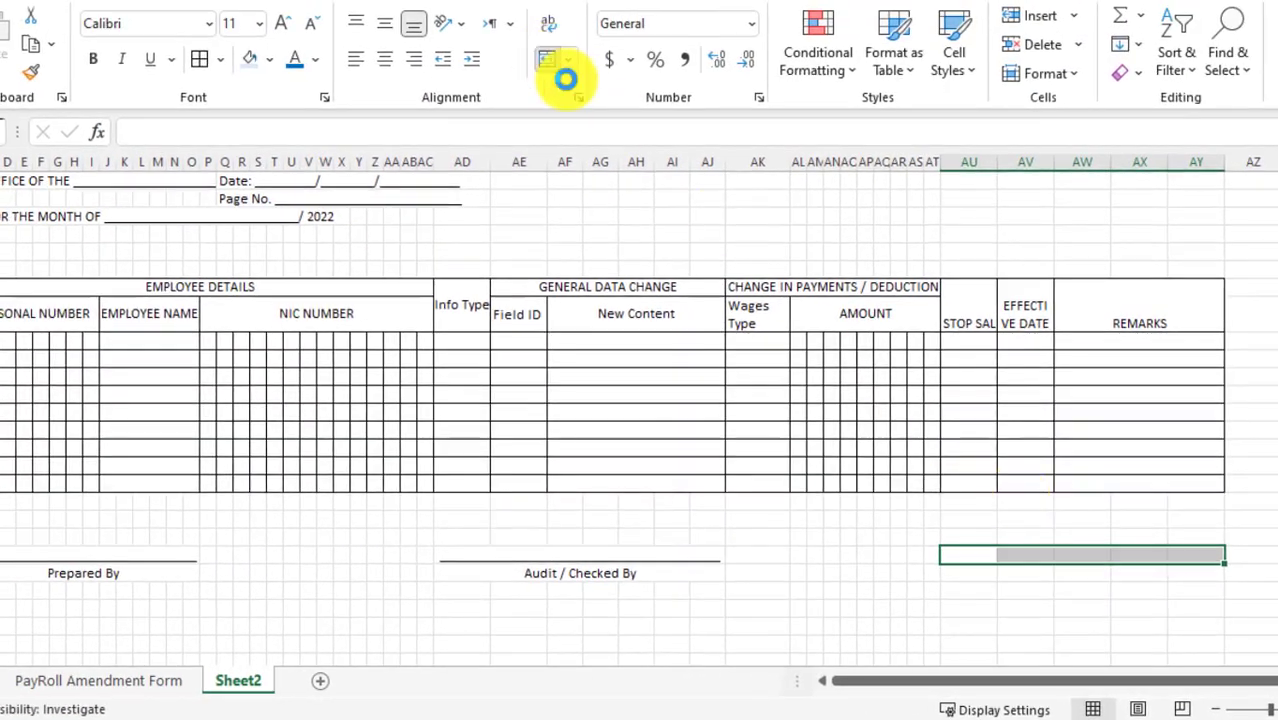
{"action": "left_click", "coordinate": [565, 80]}
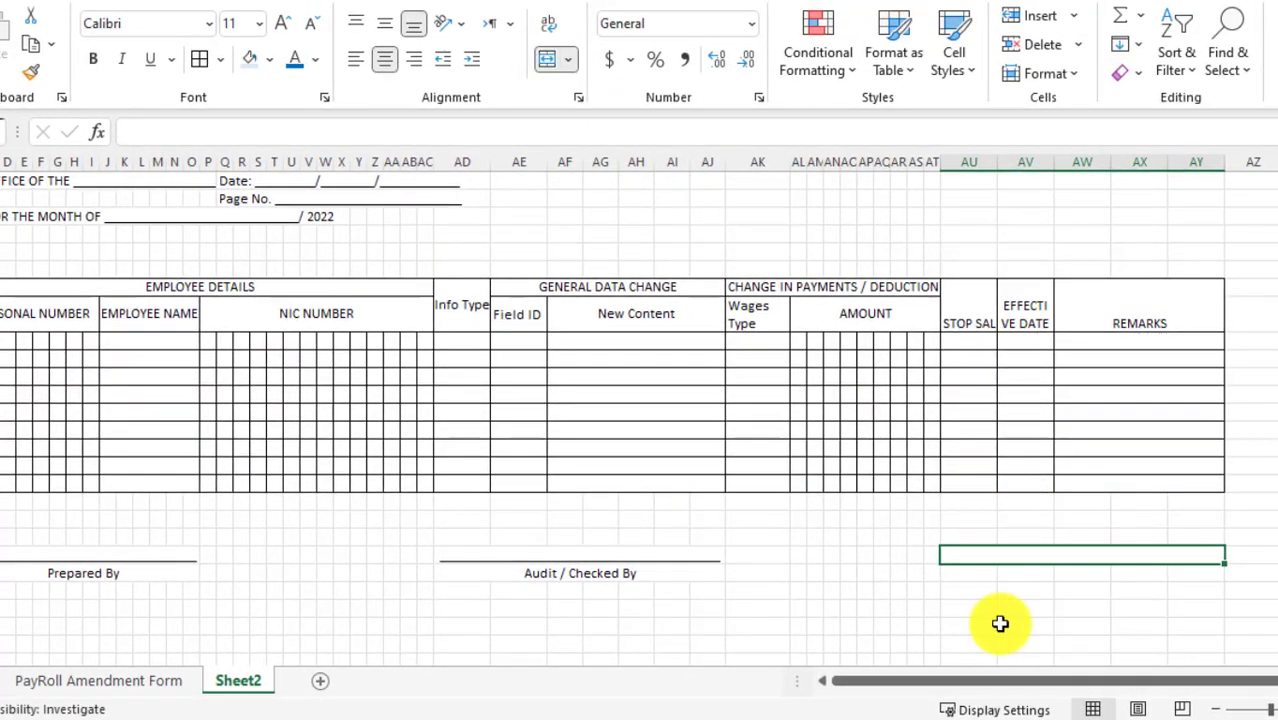
Fill merged AU:AY with an underscore line and centre 'Entered / Verified By' beneath it
{"action": "type", "text": "_"}
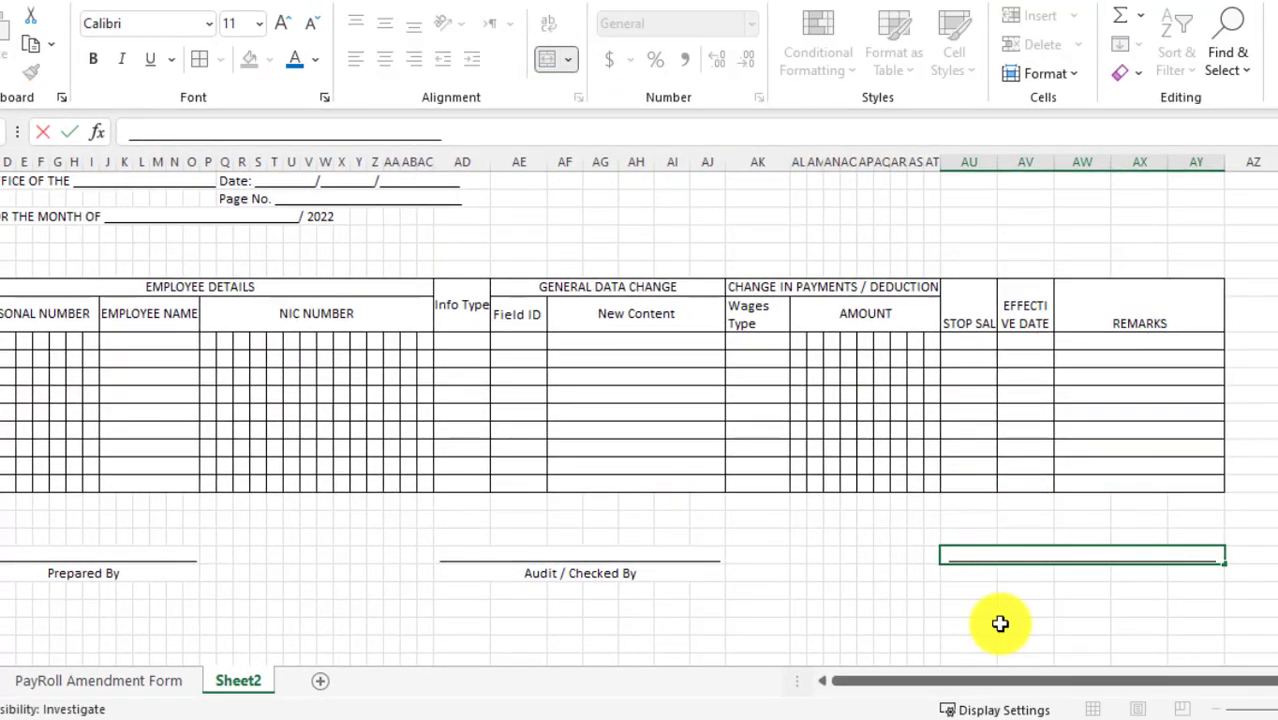
{"action": "key", "text": "Return"}
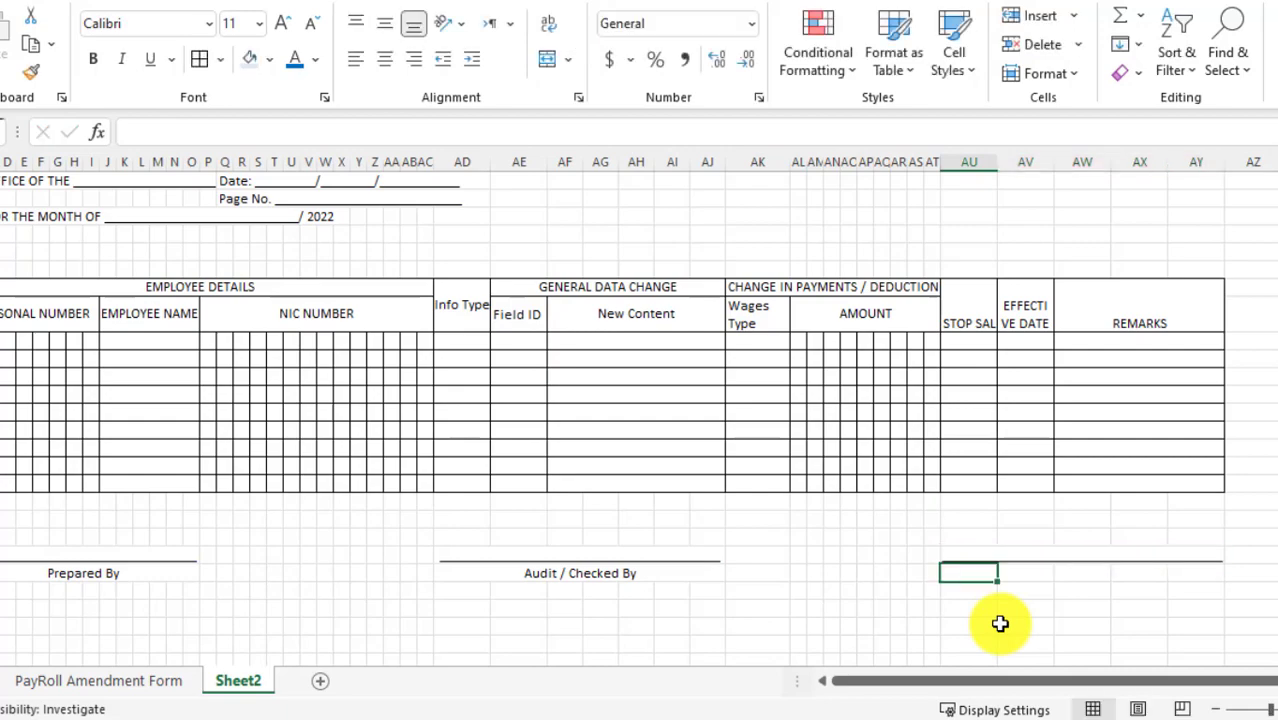
{"action": "type", "text": "Entered / Verified By"}
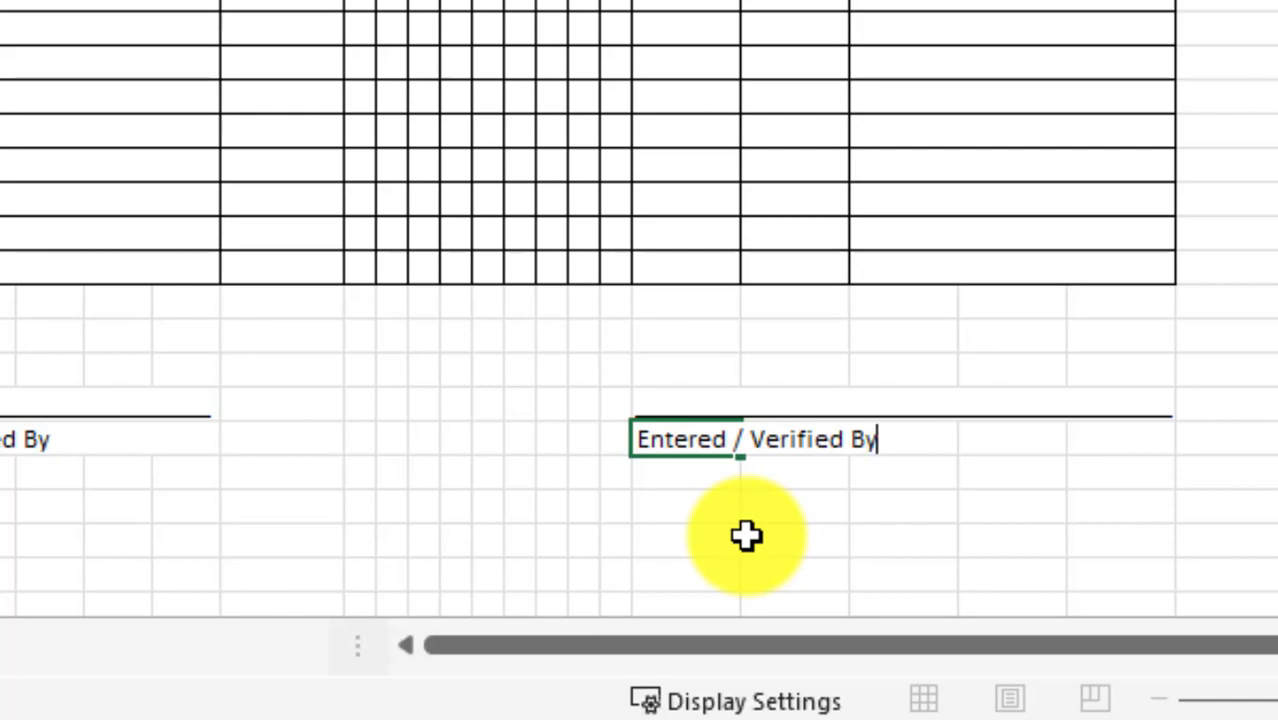
{"action": "left_click", "coordinate": [746, 535]}
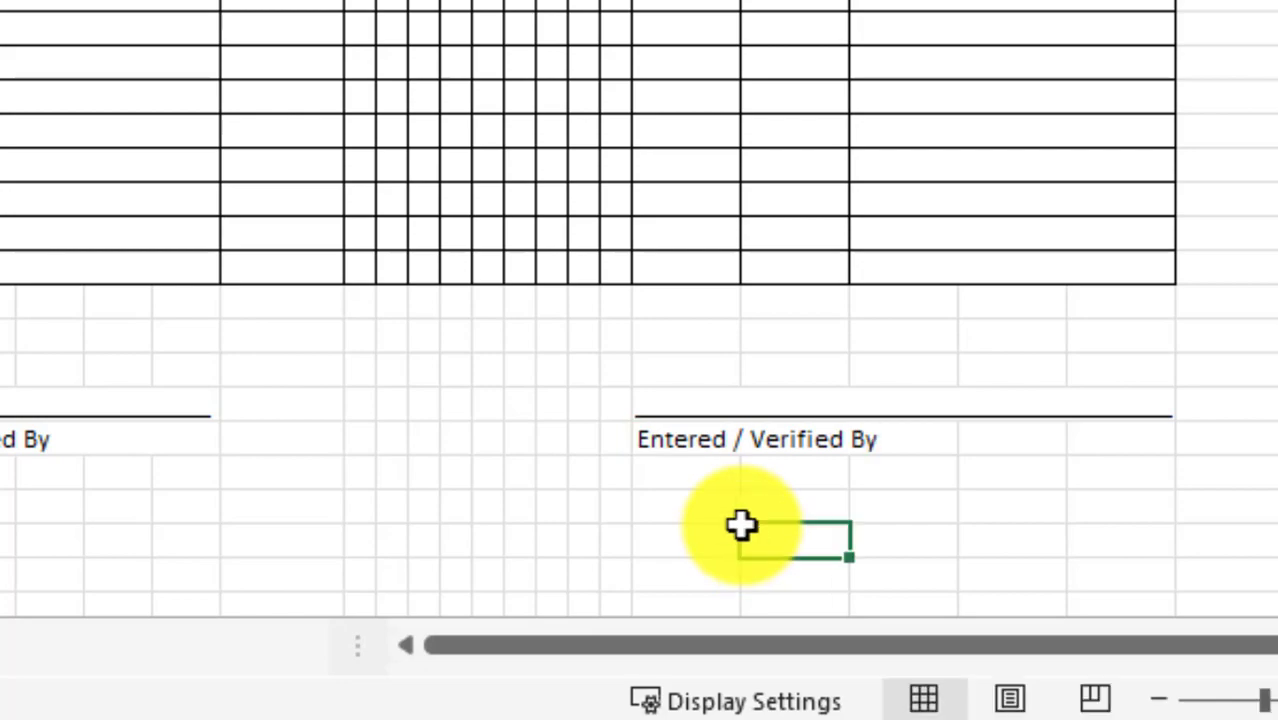
{"action": "left_click", "coordinate": [702, 437]}
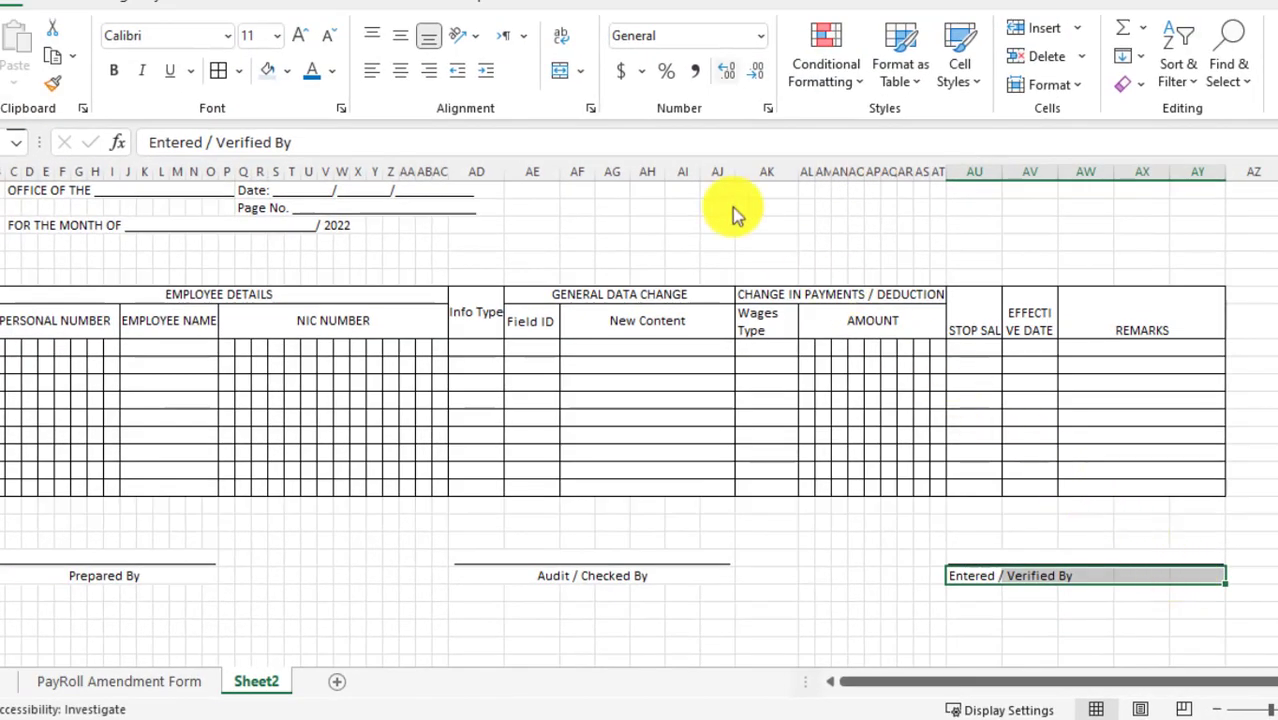
{"action": "left_click", "coordinate": [536, 48]}
{"action": "left_click", "coordinate": [866, 551]}
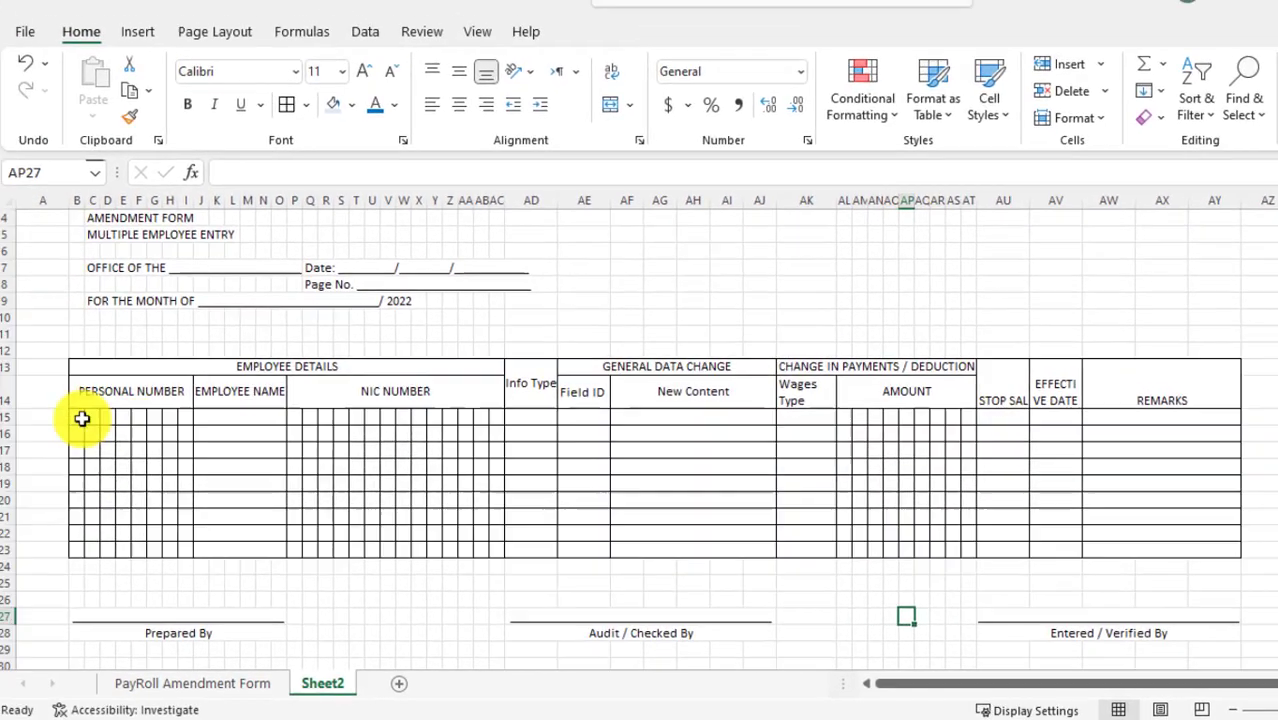
Enter the employee's personal number one digit per box from B15, then the employee's name
{"action": "left_click", "coordinate": [82, 418]}
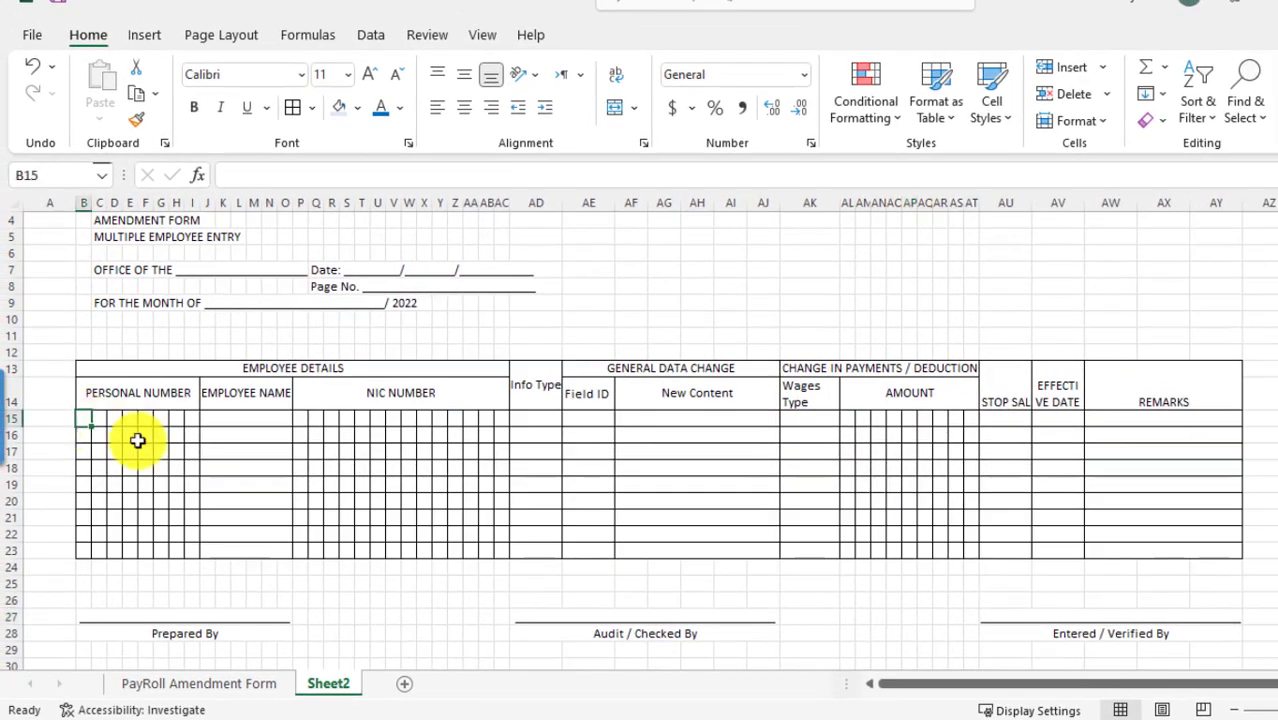
{"action": "type", "text": "0"}
{"action": "key", "text": "Tab"}
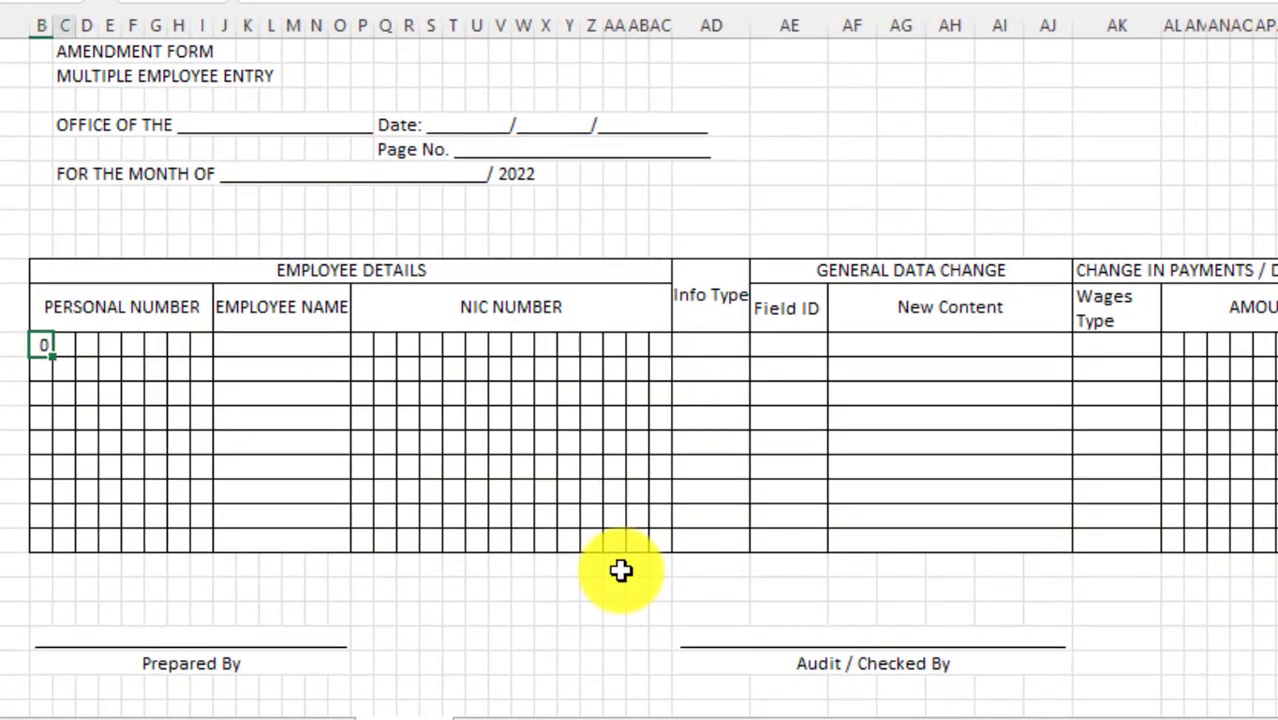
{"action": "type", "text": "0"}
{"action": "key", "text": "Tab"}
{"action": "type", "text": "1\t5"}
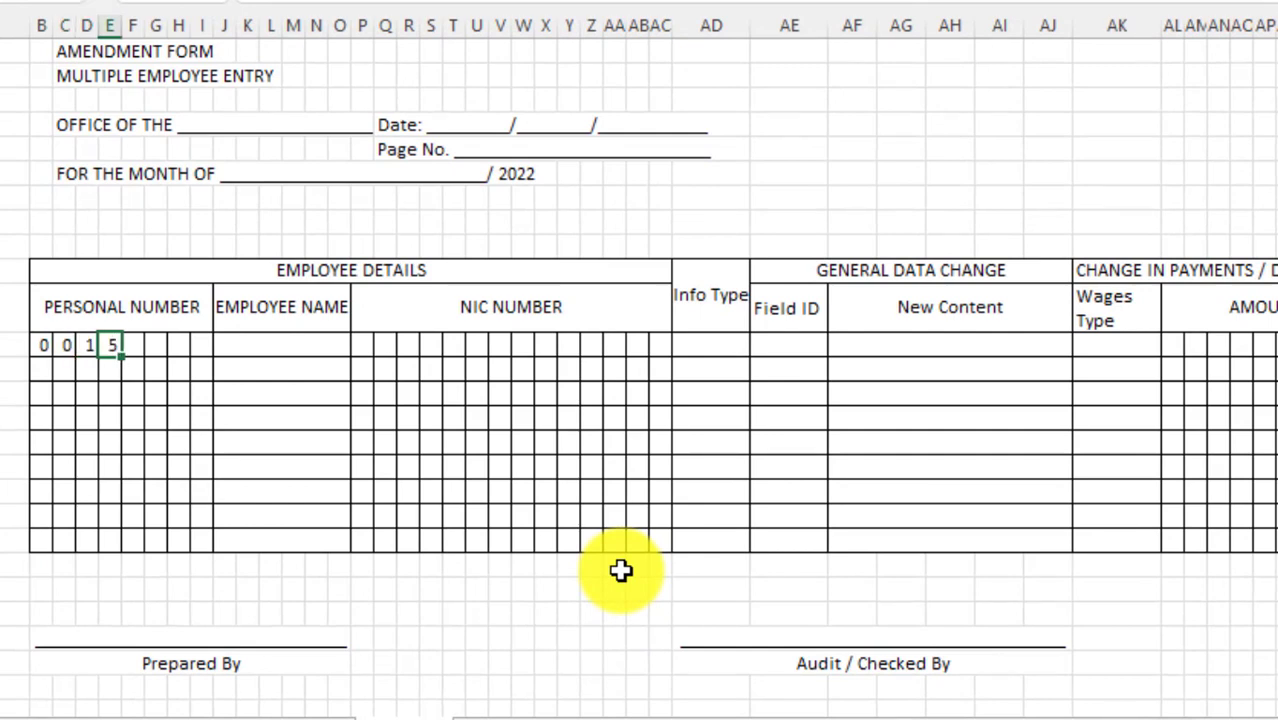
{"action": "type", "text": "\t3\t6\t9\t4"}
{"action": "key", "text": "Tab"}
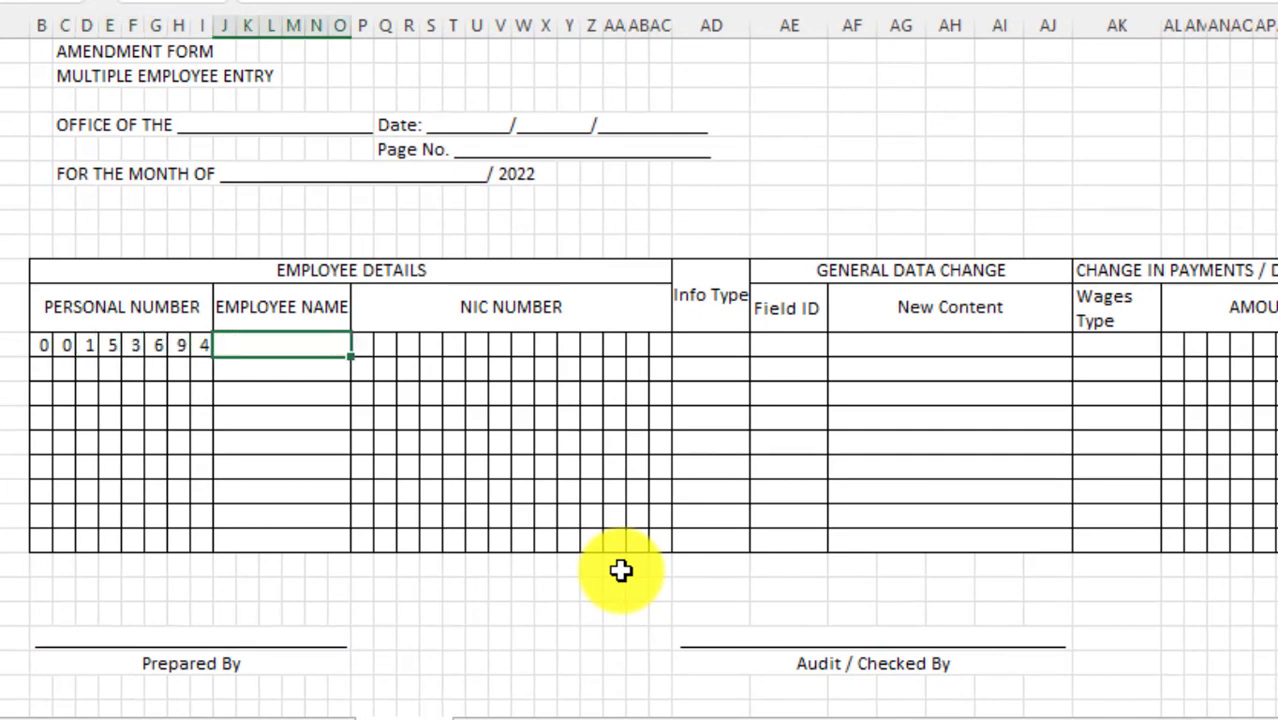
{"action": "key", "text": "Tab"}
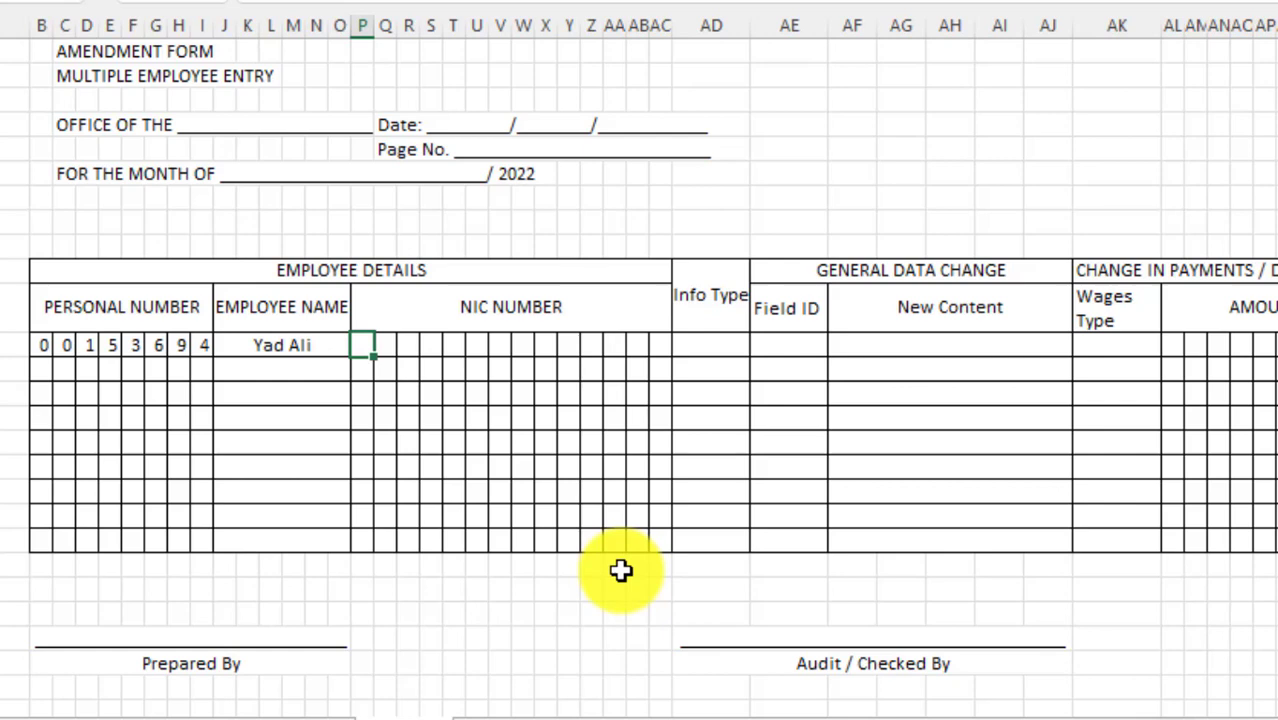
{"action": "type", "text": "1"}
Enter the employee's NIC number one digit per box
{"action": "key", "text": "Tab"}
{"action": "key", "text": "Tab"}
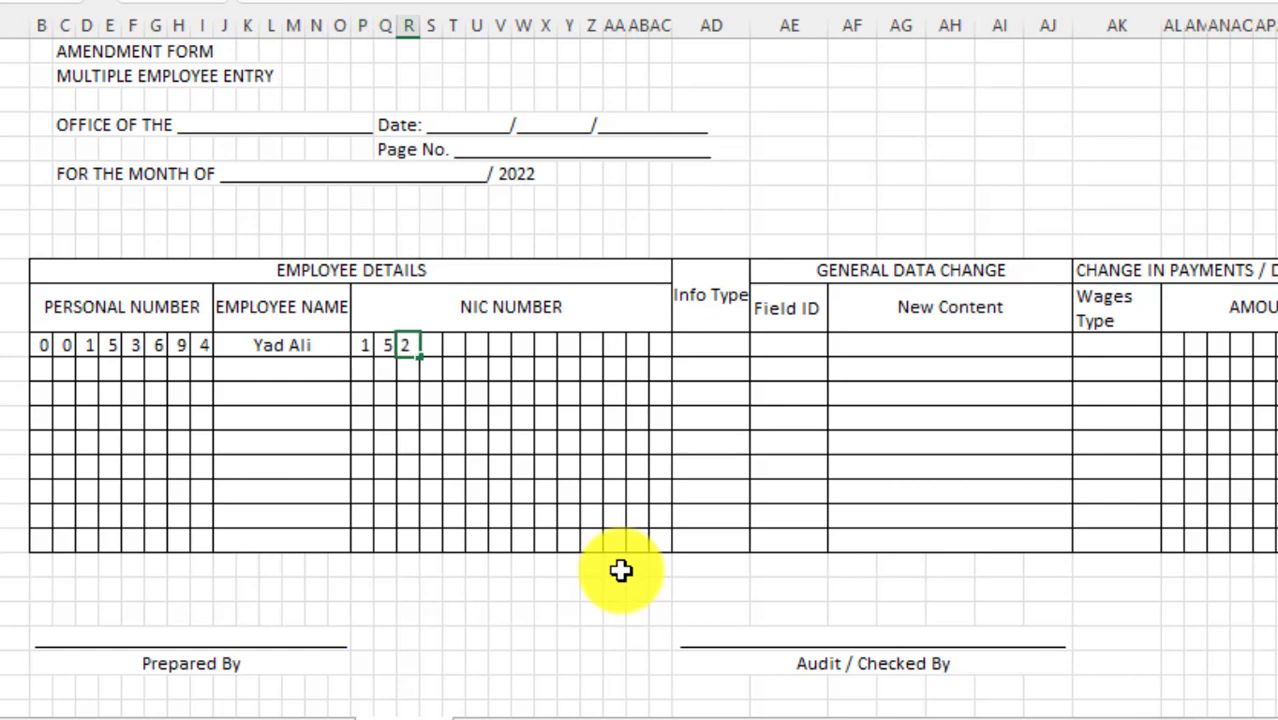
{"action": "key", "text": "Tab"}
{"action": "key", "text": "Tab"}
{"action": "key", "text": "Tab"}
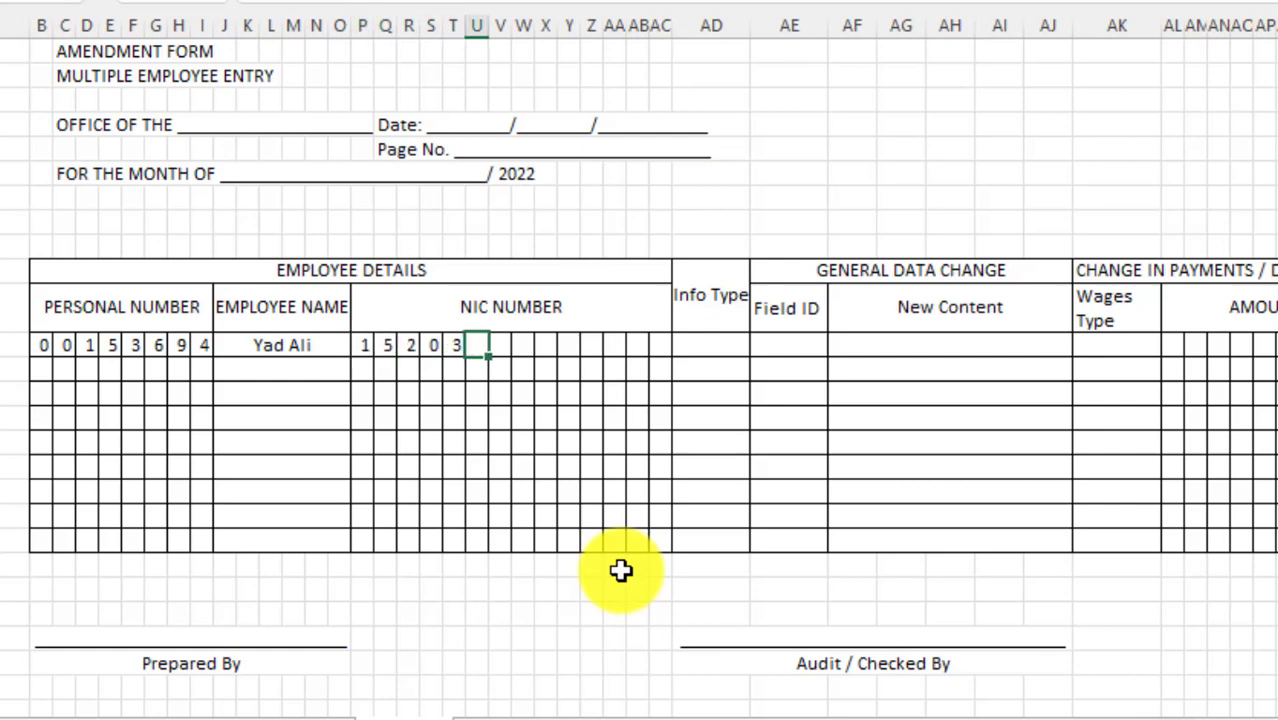
{"action": "key", "text": "Tab"}
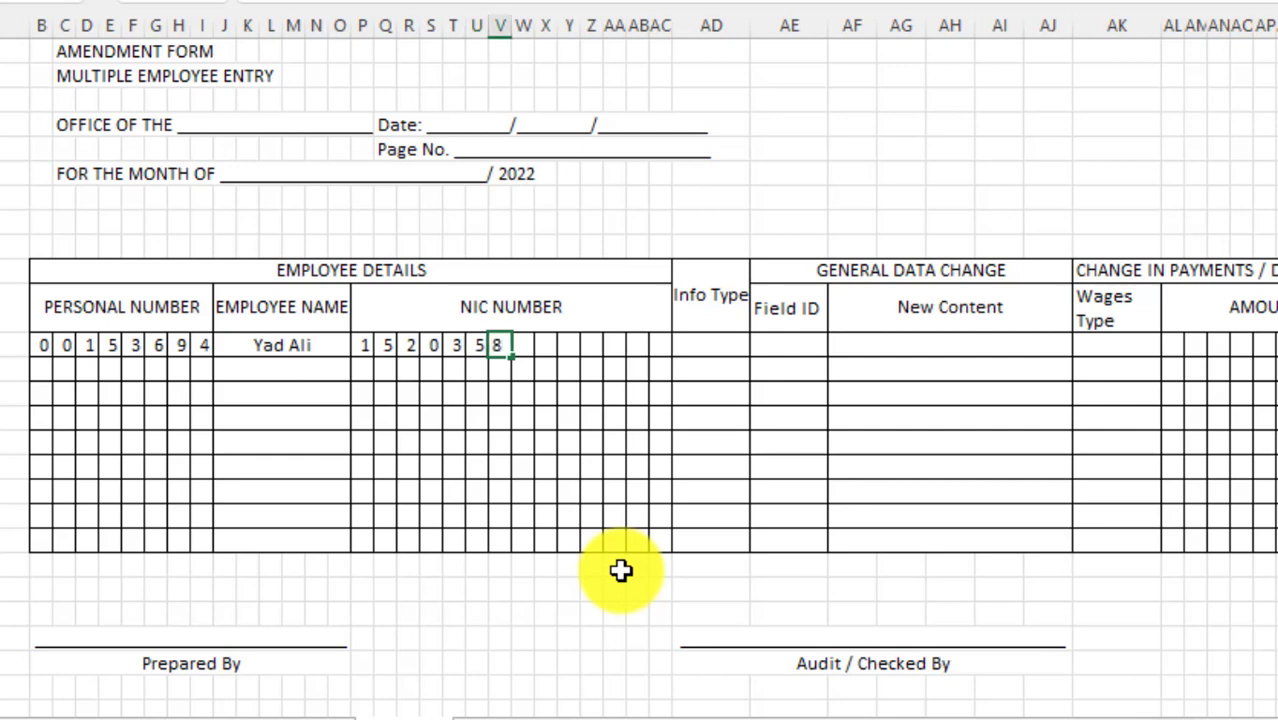
{"action": "key", "text": "Tab"}
{"action": "key", "text": "Tab"}
{"action": "key", "text": "Tab"}
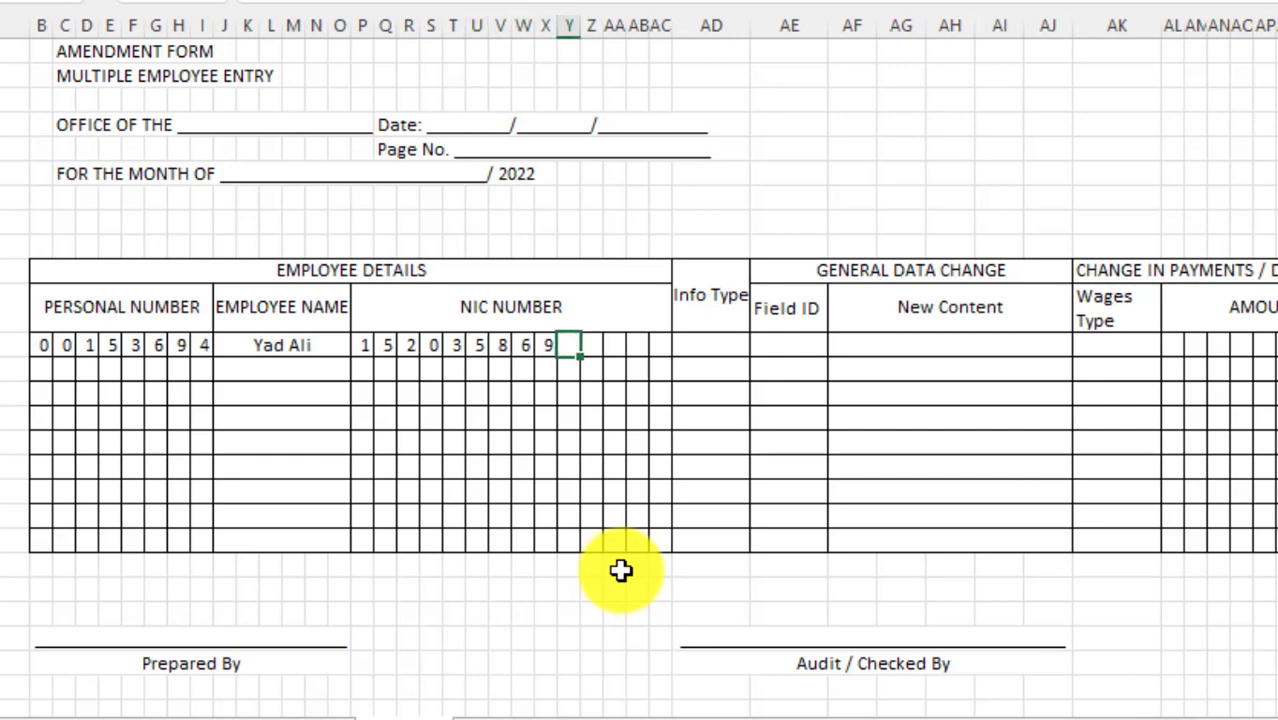
{"action": "key", "text": "Tab"}
{"action": "key", "text": "Tab"}
{"action": "key", "text": "Tab"}
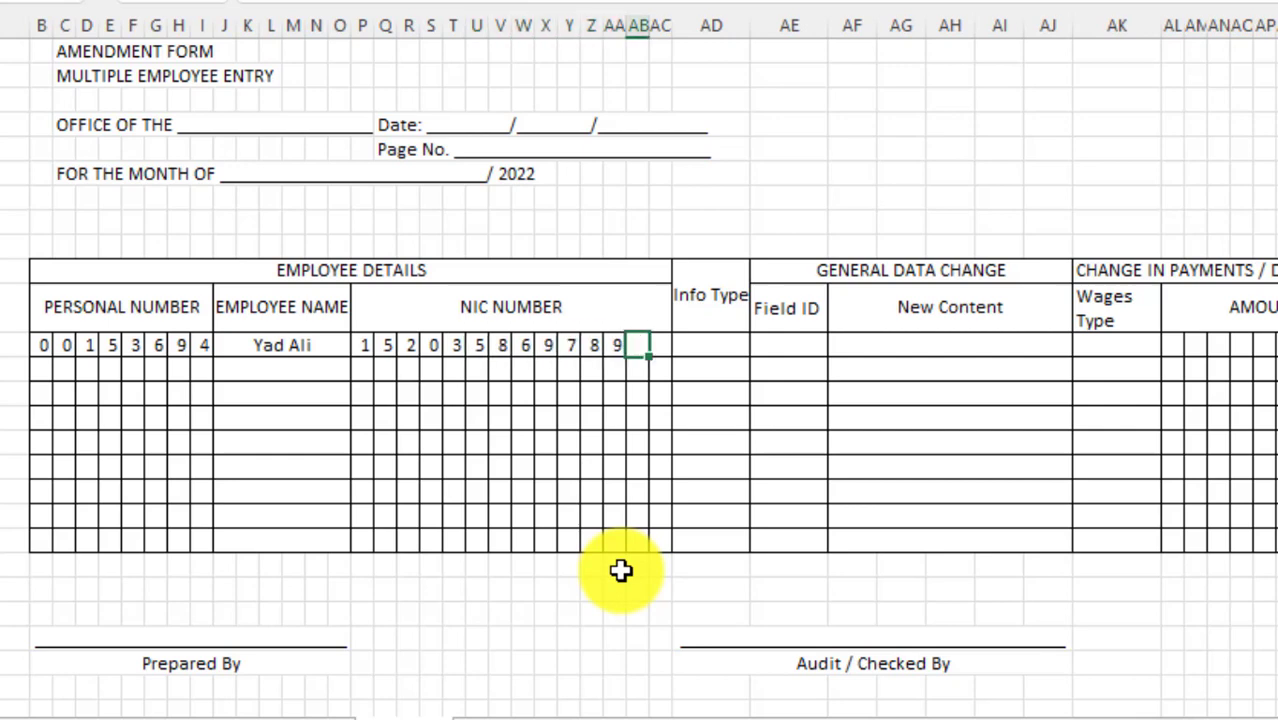
{"action": "key", "text": "Tab"}
{"action": "left_click", "coordinate": [476, 345]}
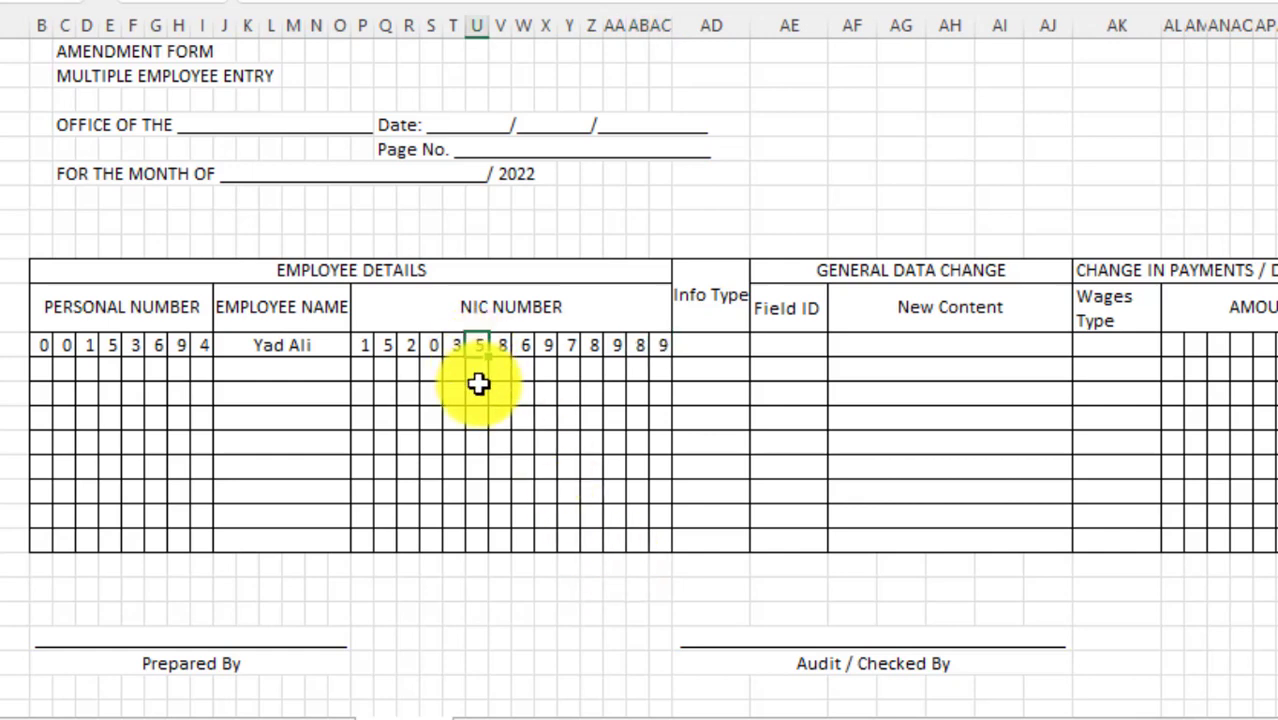
Type 'Old Gp Fund' and 'New Gp Fund' in the first two New Content cells
{"action": "left_click", "coordinate": [927, 345]}
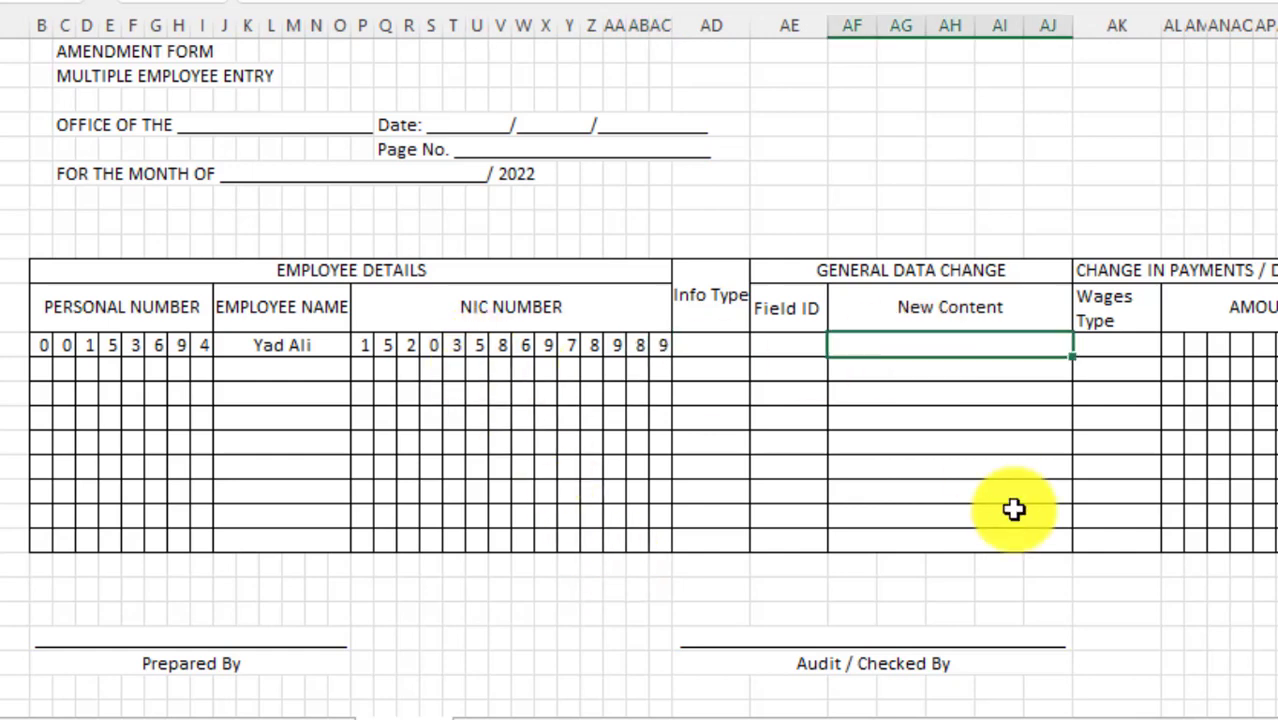
{"action": "type", "text": "Old"}
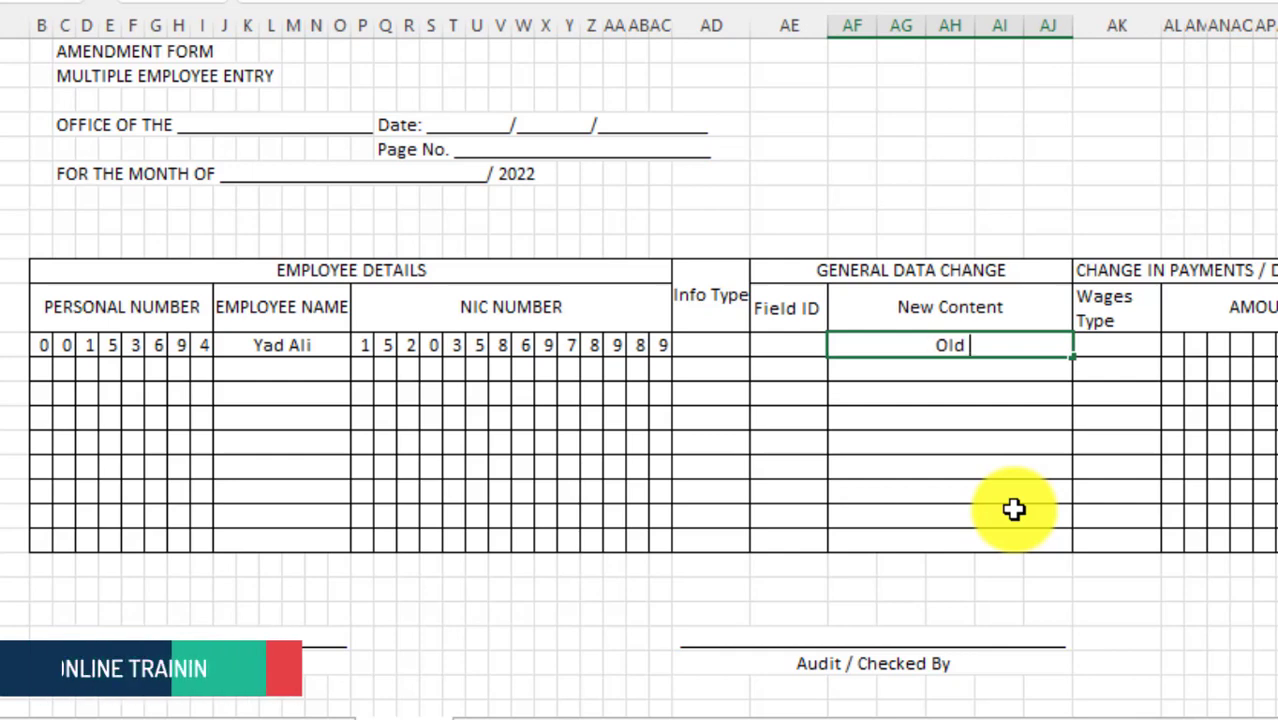
{"action": "type", "text": " Gp Fund"}
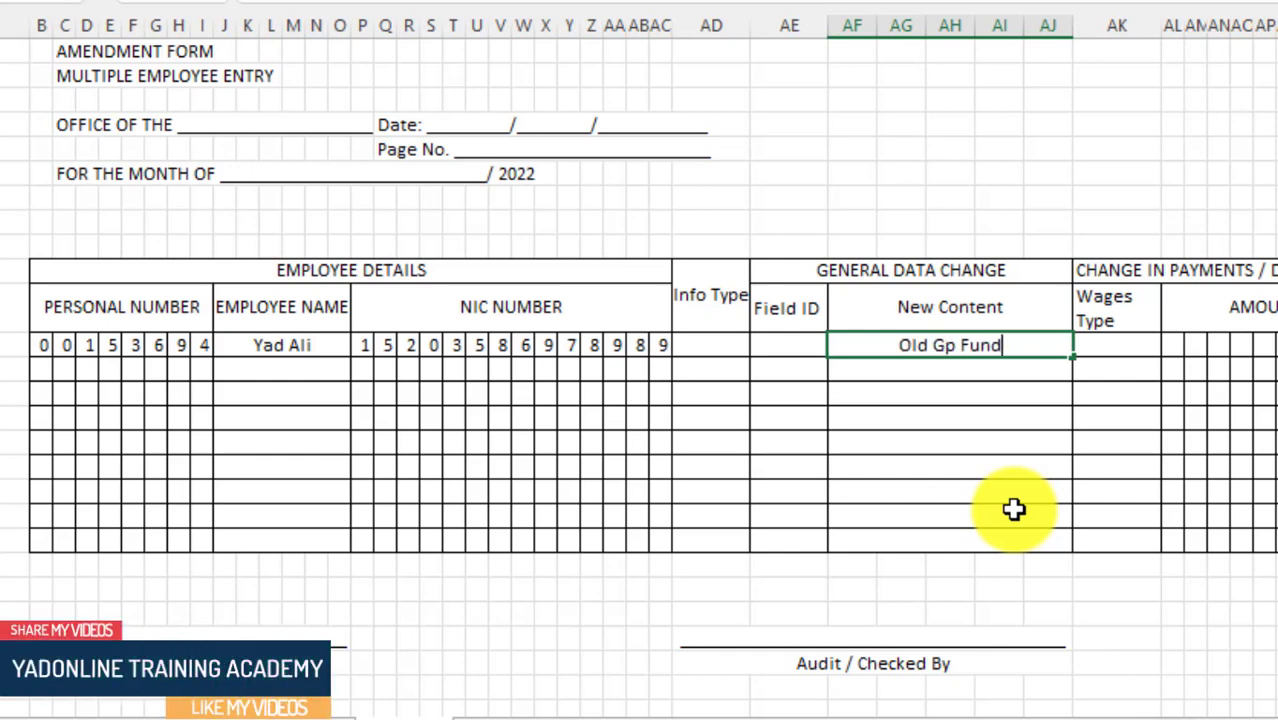
{"action": "key", "text": "Return"}
{"action": "type", "text": "New "}
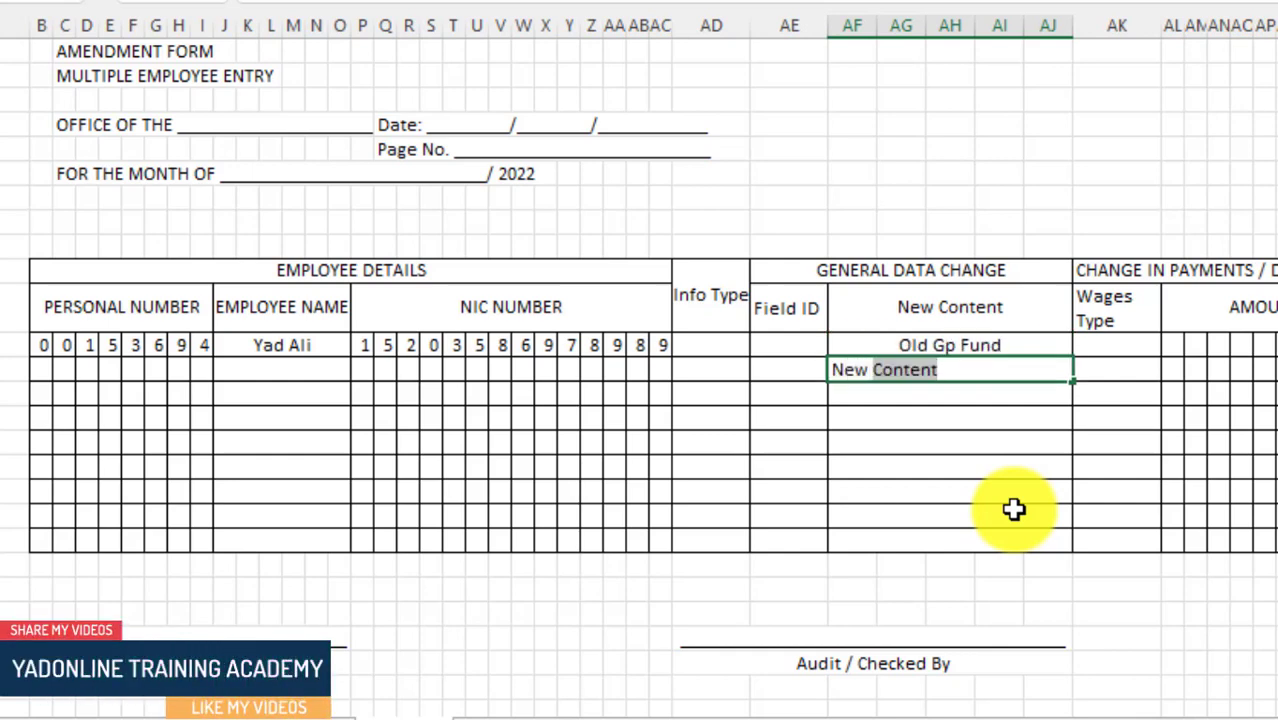
{"action": "type", "text": "Gp Fund"}
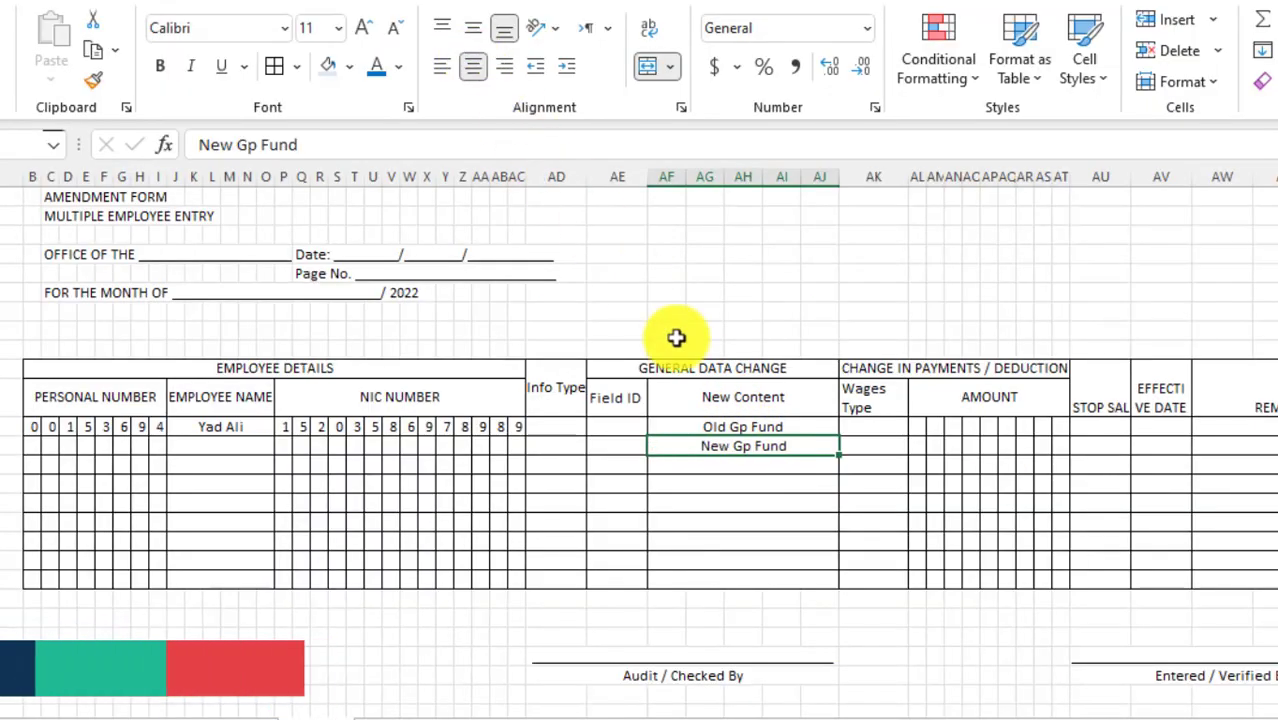
{"action": "left_click", "coordinate": [807, 494]}
{"action": "left_click", "coordinate": [873, 427]}
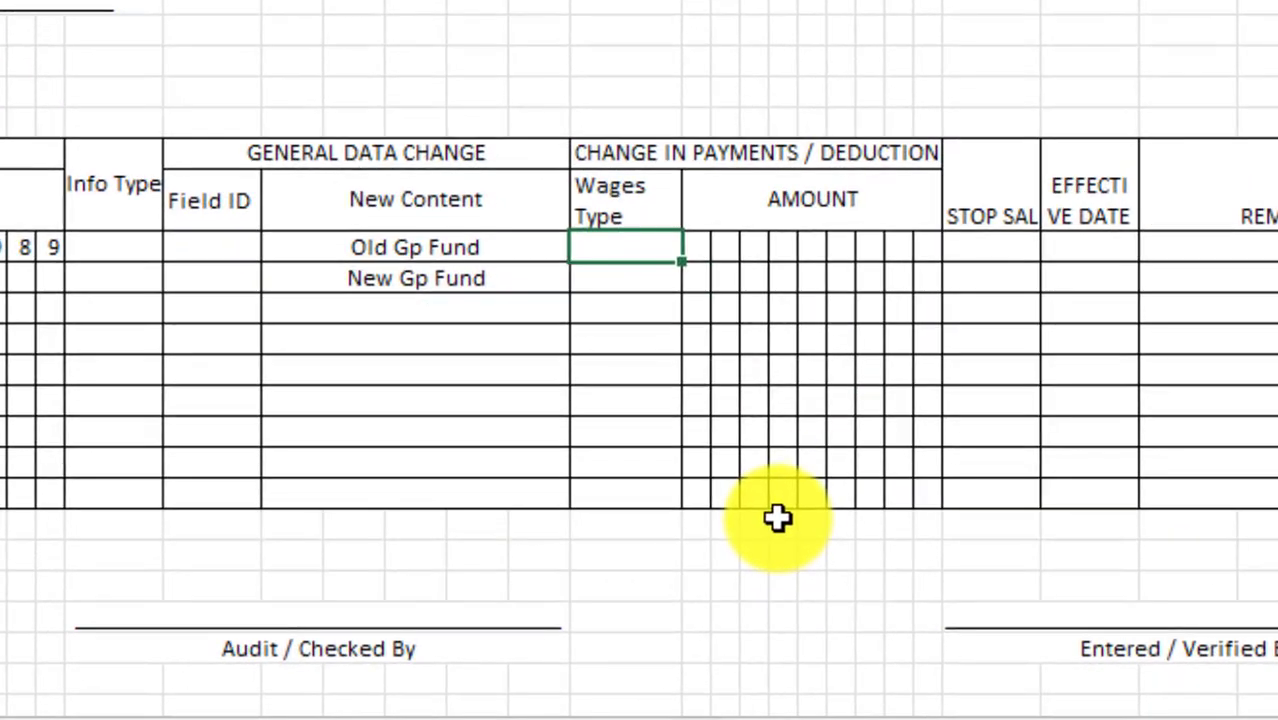
Enter wages type 6505 for both rows and the Old Gp Fund amount 3000/-
{"action": "key", "text": "Return"}
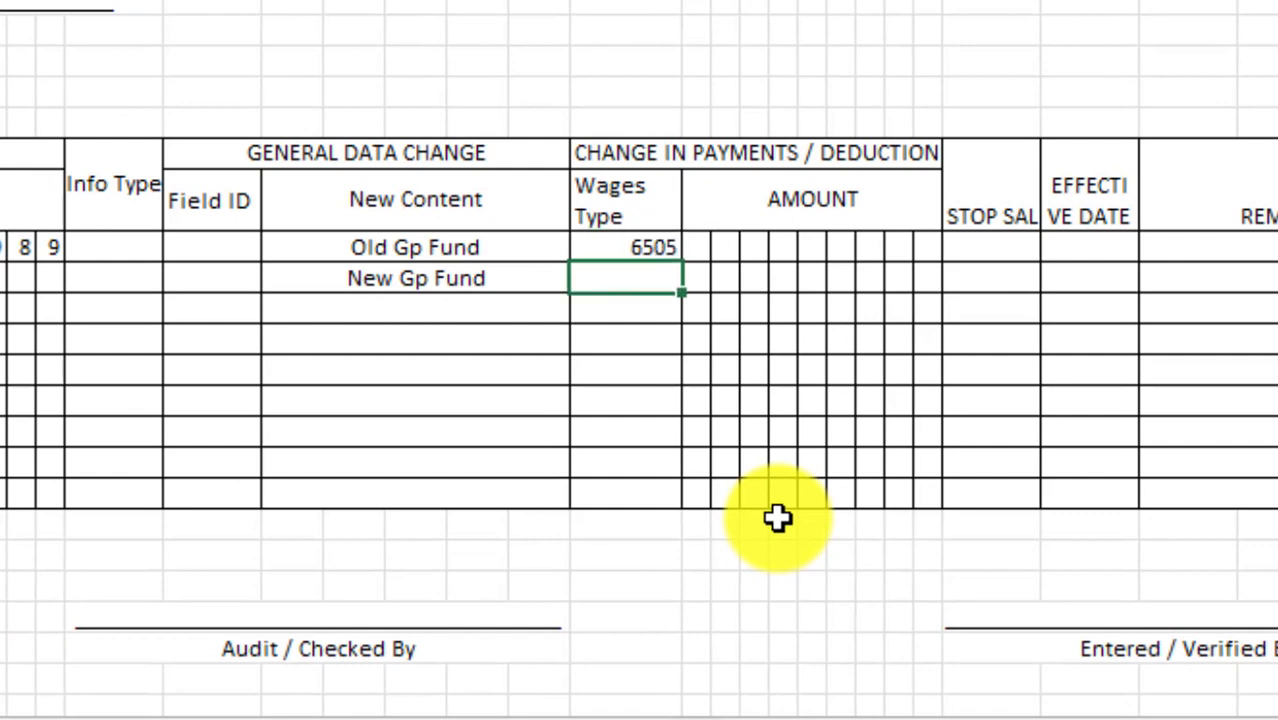
{"action": "key", "text": "Return"}
{"action": "left_click", "coordinate": [695, 250]}
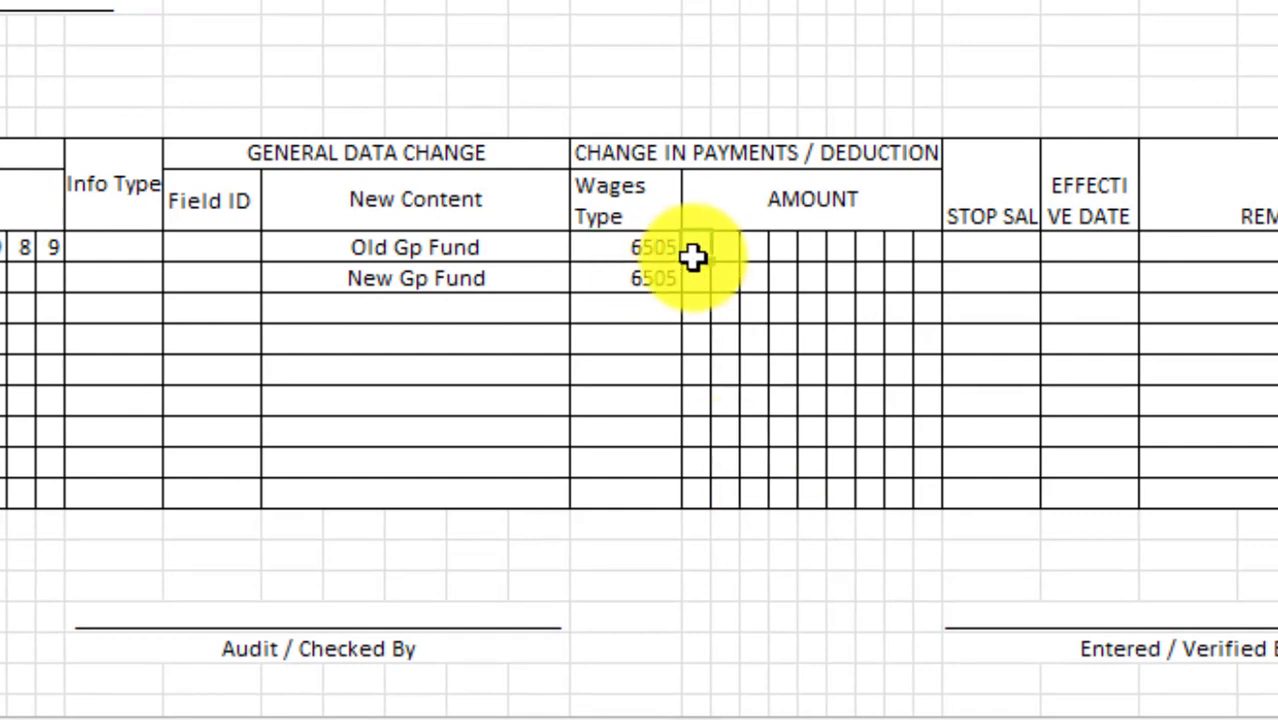
{"action": "key", "text": "Tab"}
{"action": "type", "text": "0\t0\t"}
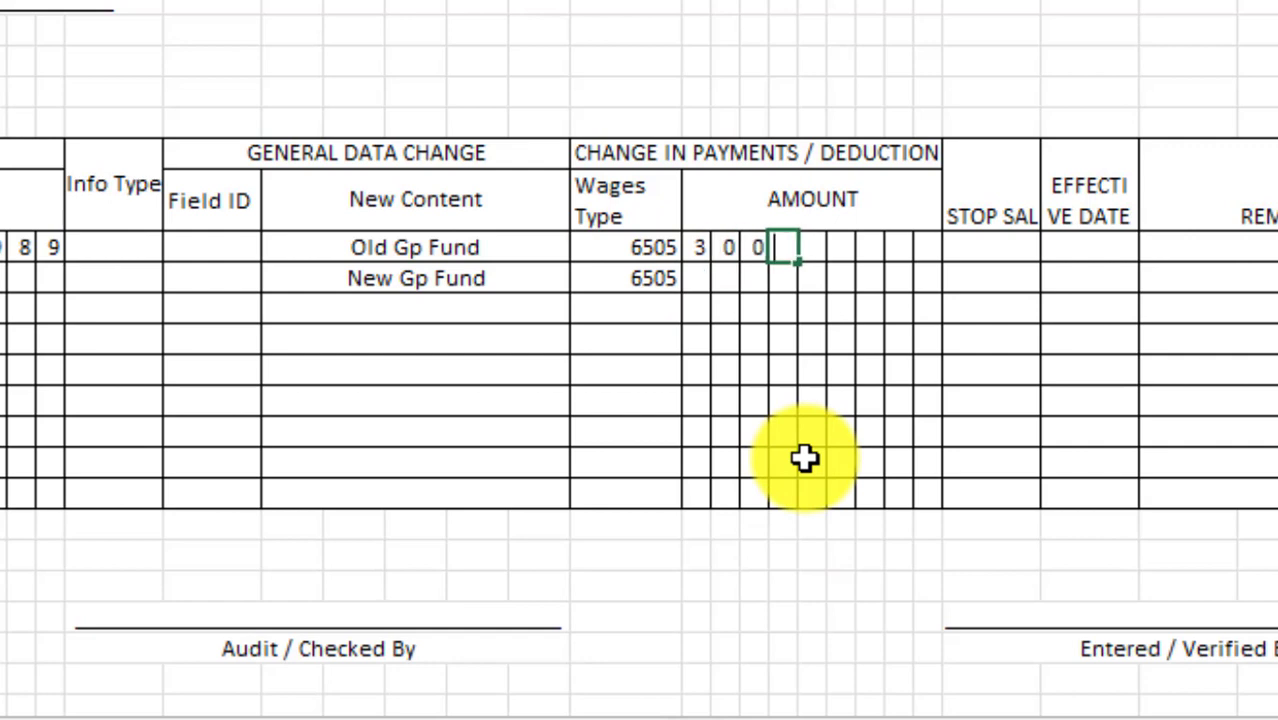
{"action": "type", "text": "0"}
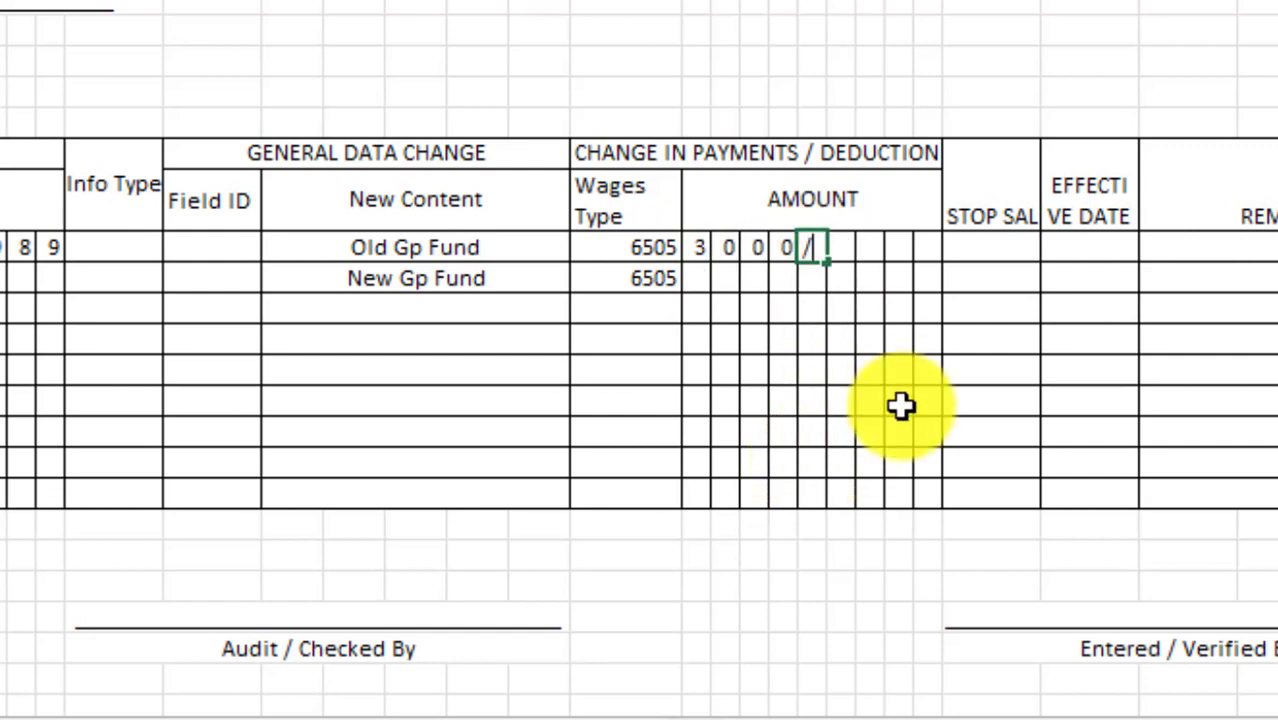
{"action": "key", "text": "Tab"}
{"action": "type", "text": "-"}
{"action": "key", "text": "Return"}
{"action": "left_click", "coordinate": [864, 245]}
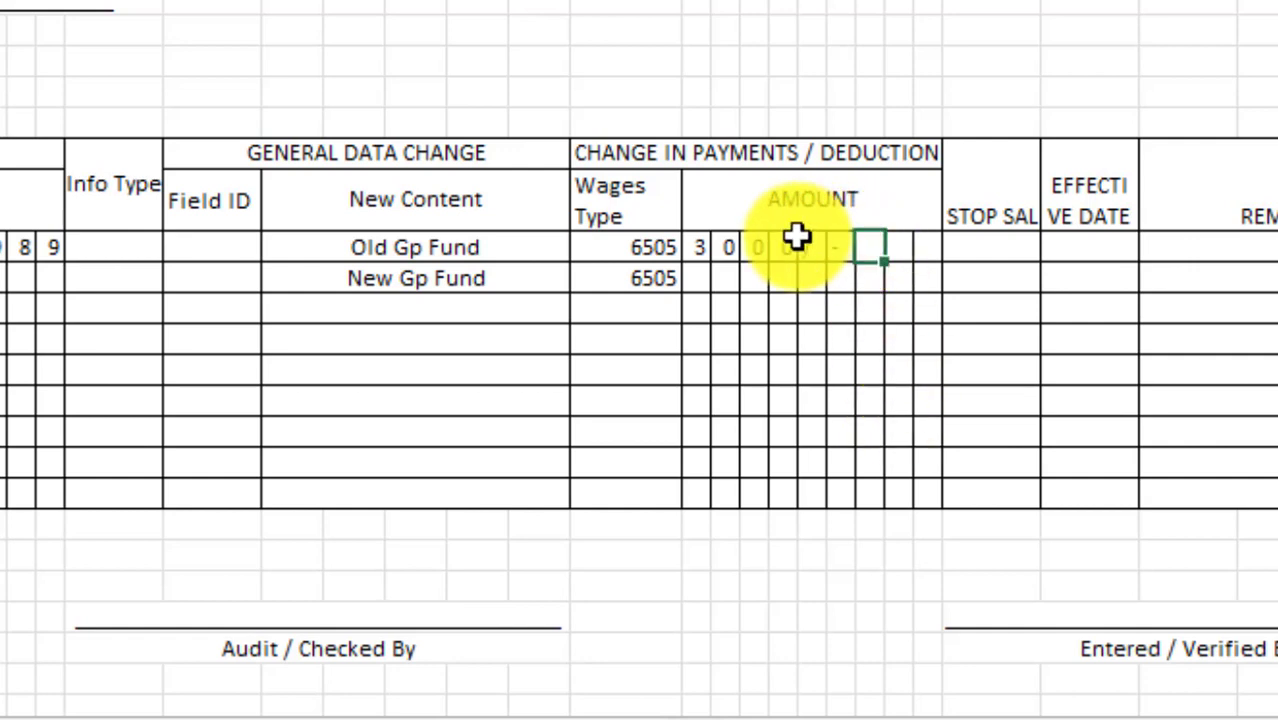
Enter the New Gp Fund amount 7000/-, fill-dragging the slash and dash from above
{"action": "left_click", "coordinate": [705, 275]}
{"action": "type", "text": "0"}
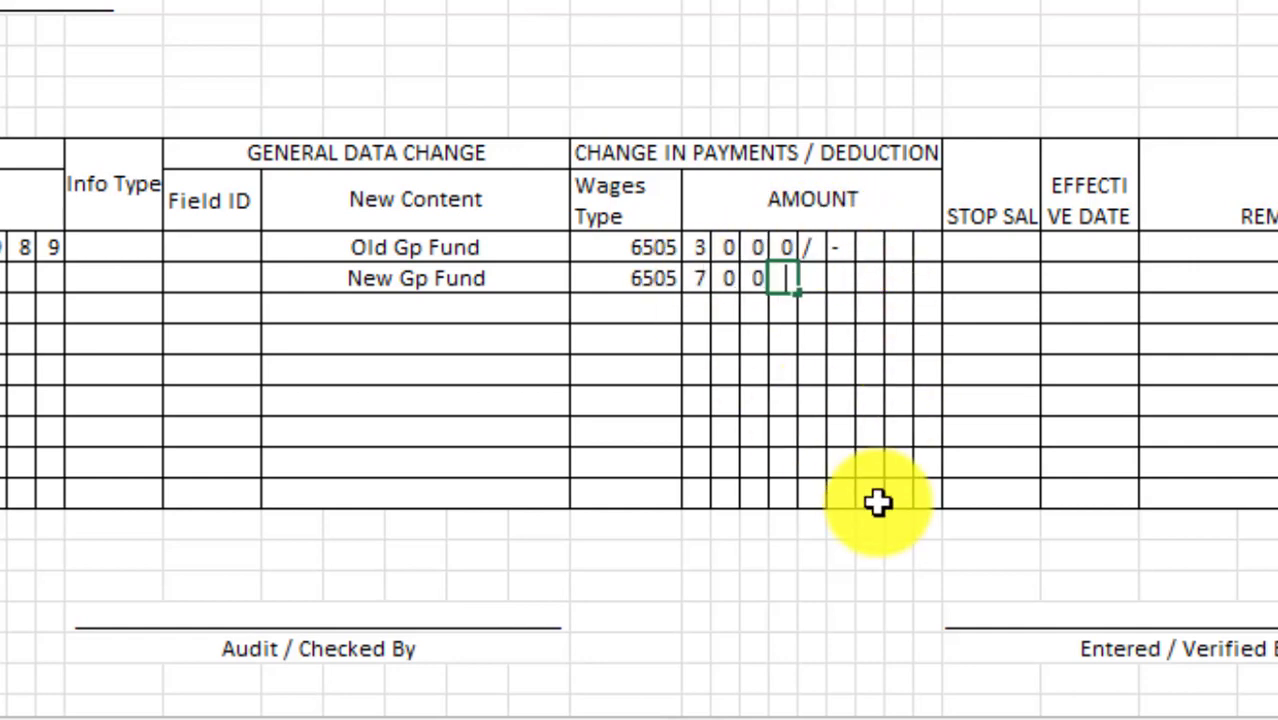
{"action": "type", "text": "\t0\t0"}
{"action": "mouse_move", "coordinate": [840, 247]}
{"action": "left_mouse_down"}
{"action": "mouse_move", "coordinate": [806, 243]}
{"action": "mouse_move", "coordinate": [856, 278]}
{"action": "left_mouse_up"}
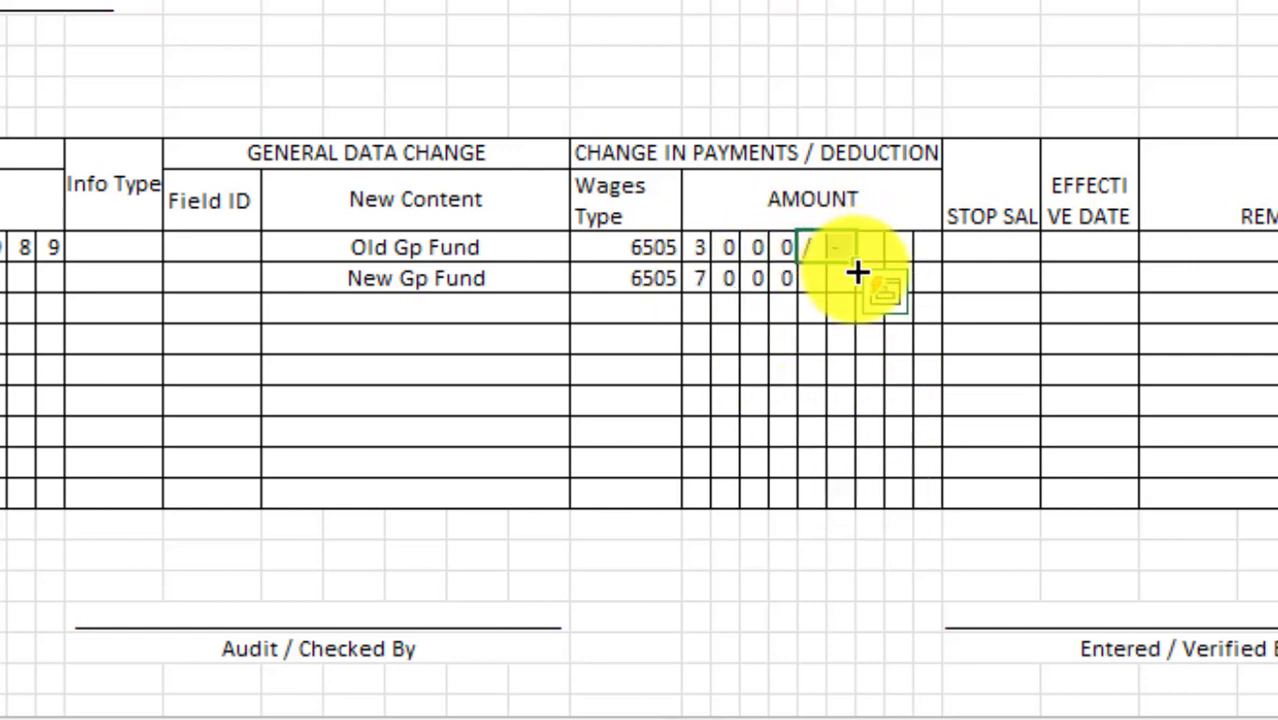
{"action": "left_click", "coordinate": [828, 367]}
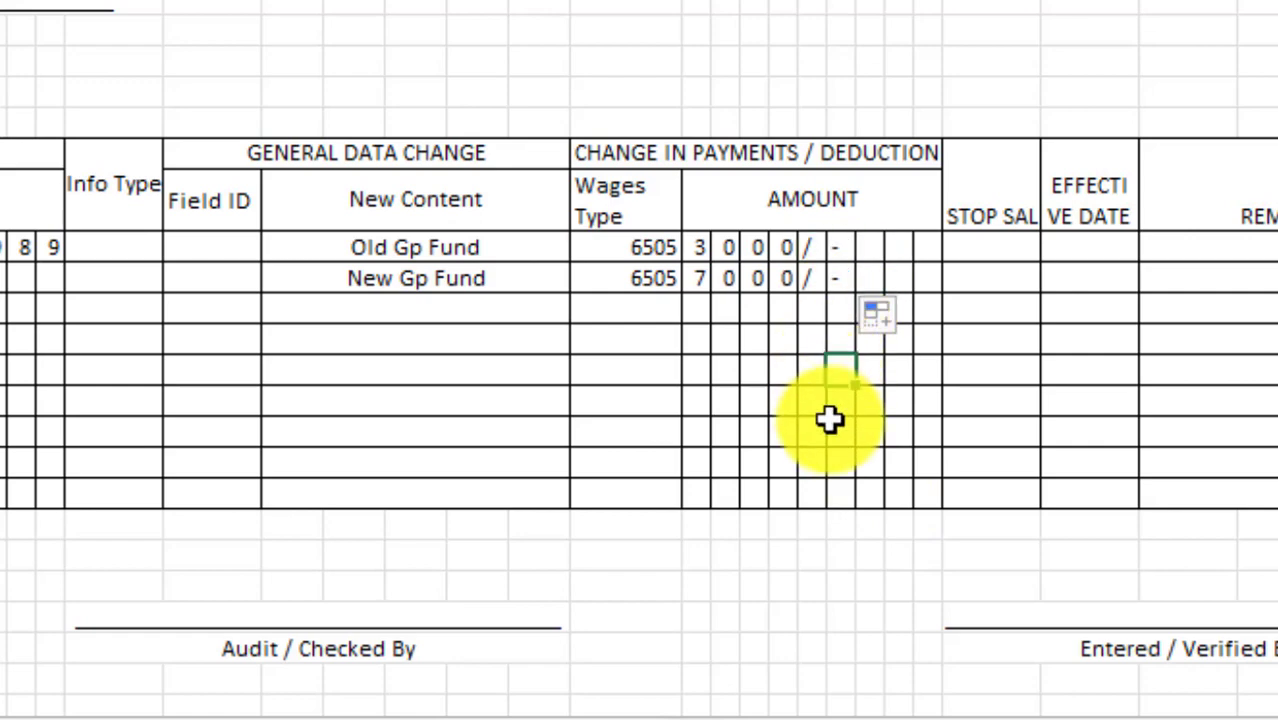
{"action": "left_click", "coordinate": [1218, 248]}
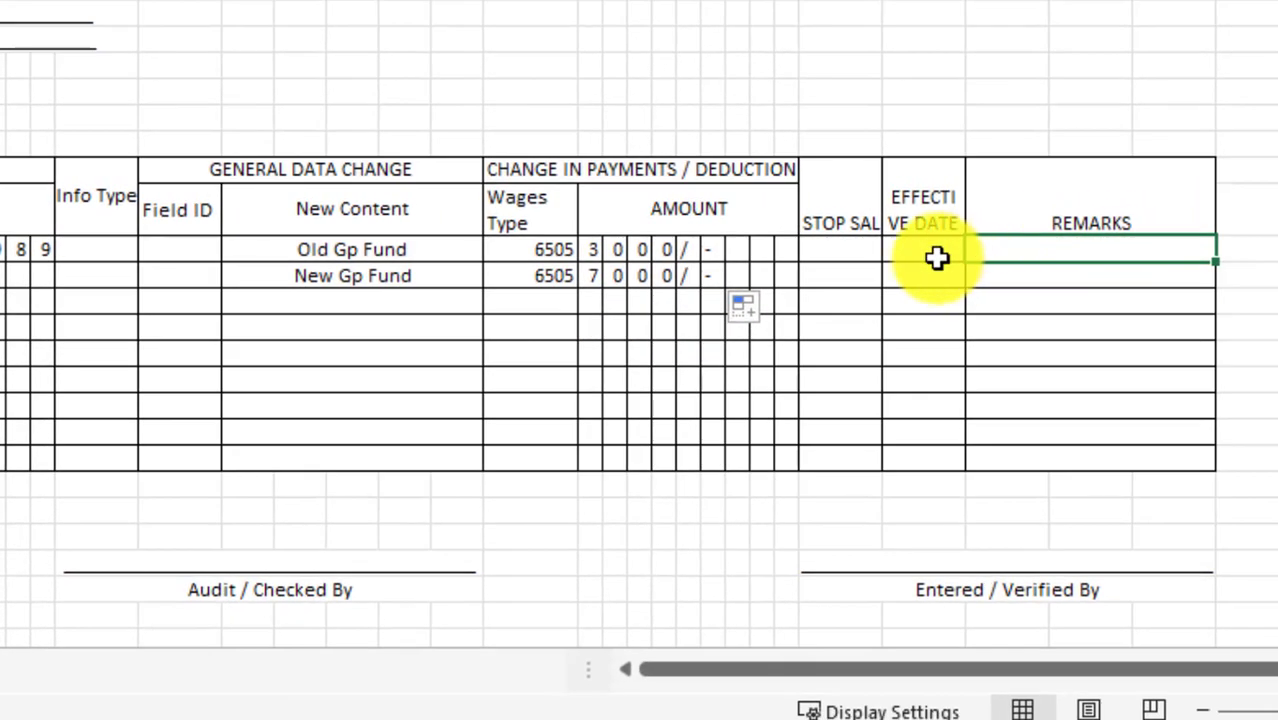
{"action": "left_click", "coordinate": [936, 255]}
{"action": "key", "text": "Down"}
{"action": "key", "text": "Down"}
{"action": "key", "text": "Down"}
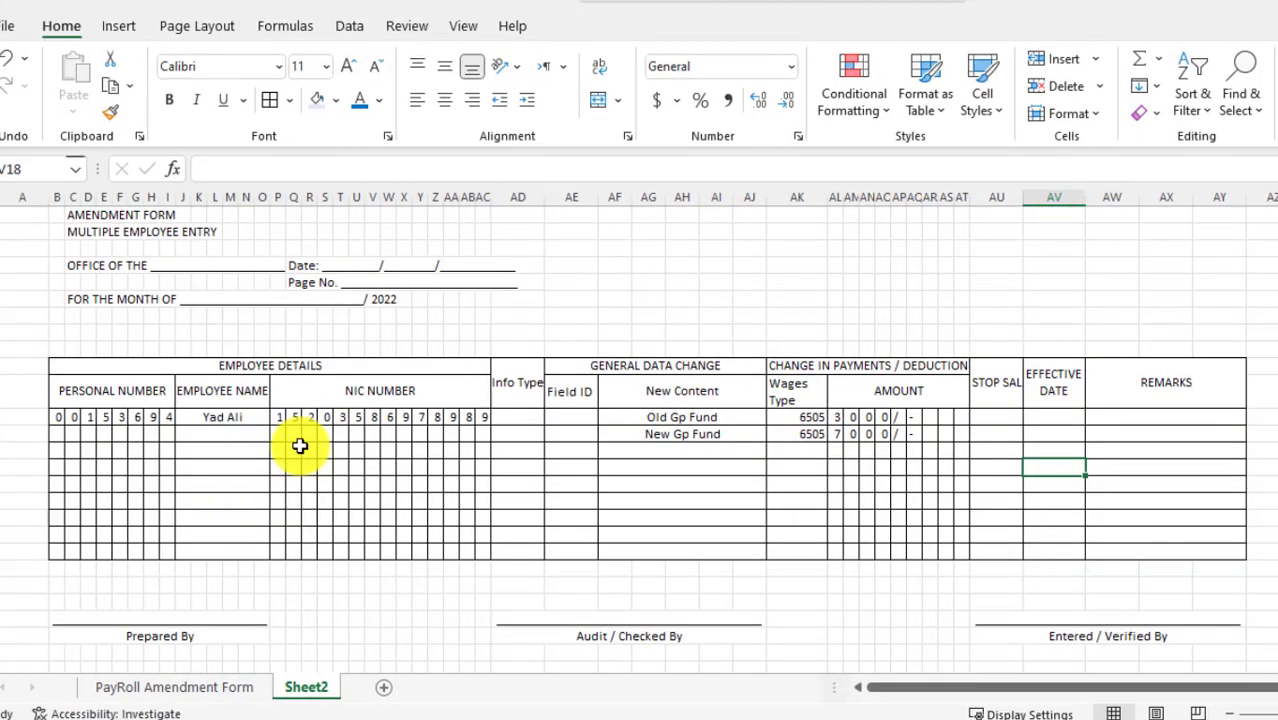
{"action": "scroll", "coordinate": [299, 446], "scroll_direction": "down", "scroll_amount": 1}
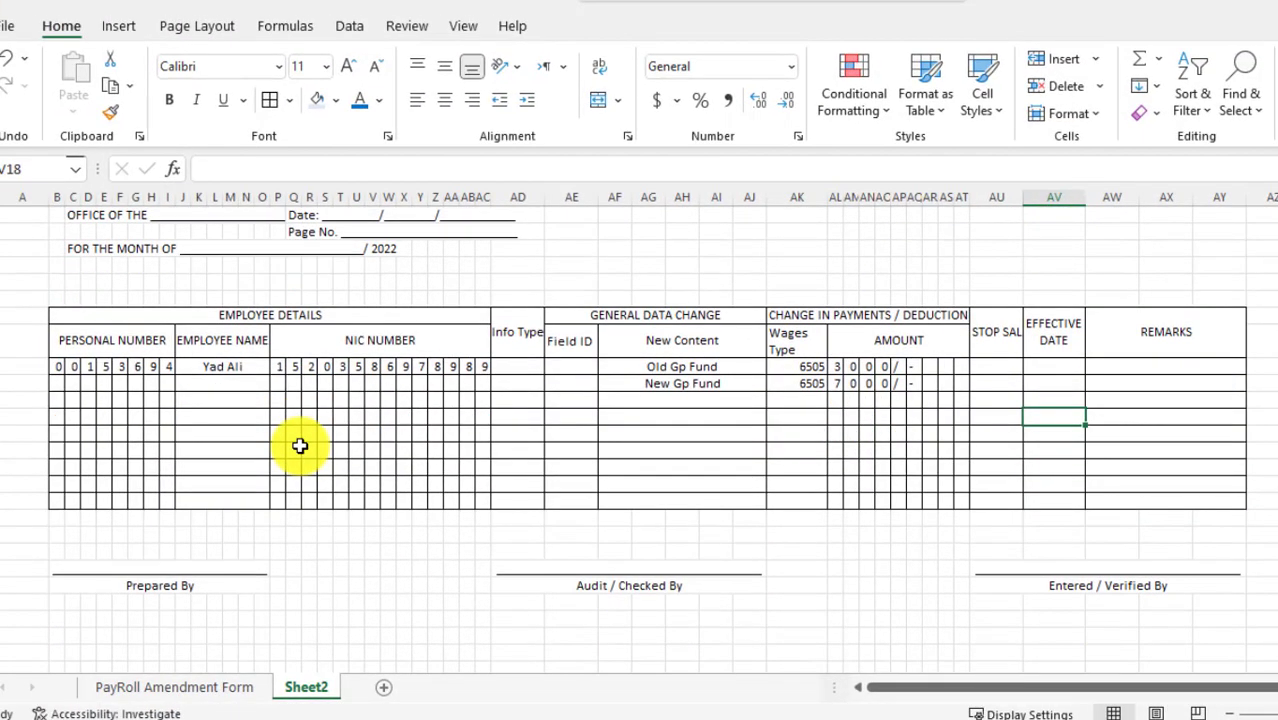
{"action": "scroll", "coordinate": [299, 446], "scroll_direction": "up", "scroll_amount": 1}
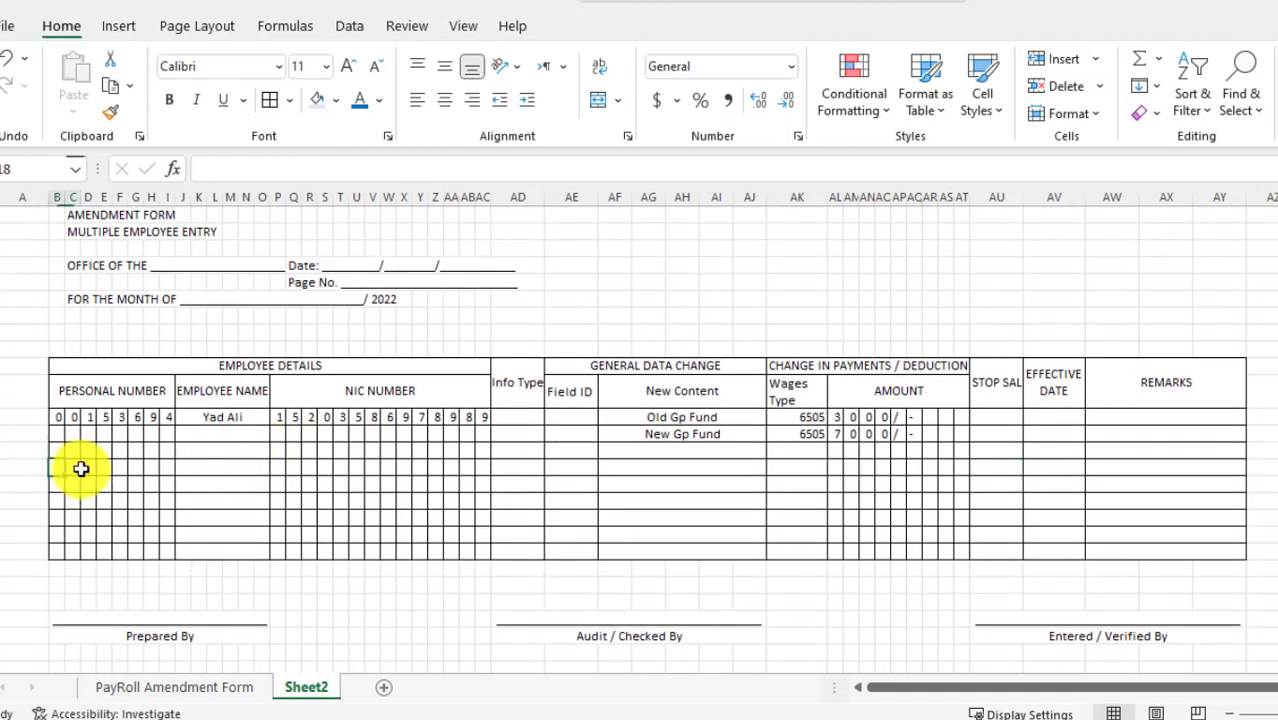